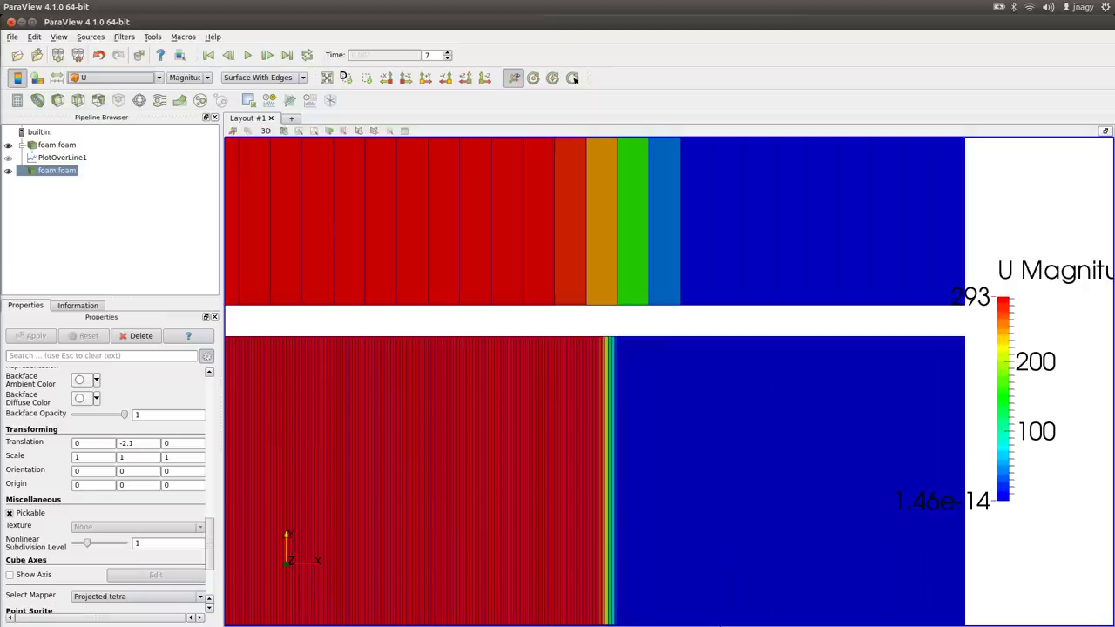
Load shockTube_10000/foam.foam as an additional case and apply it.
left_click(17, 56)
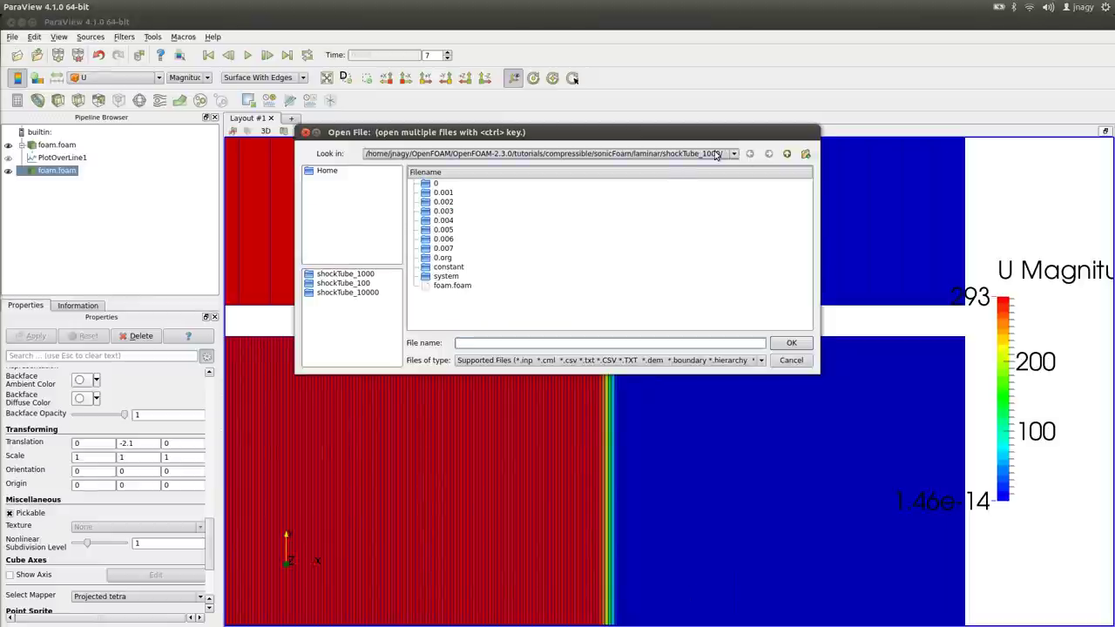
left_click(787, 154)
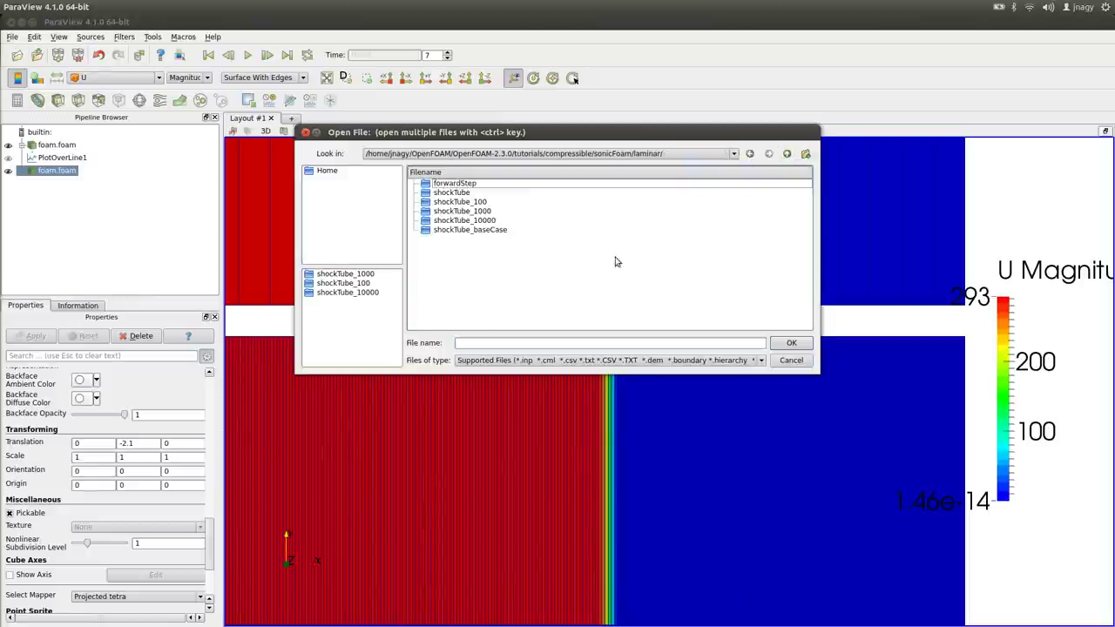
double_click(489, 225)
double_click(454, 286)
left_click(46, 338)
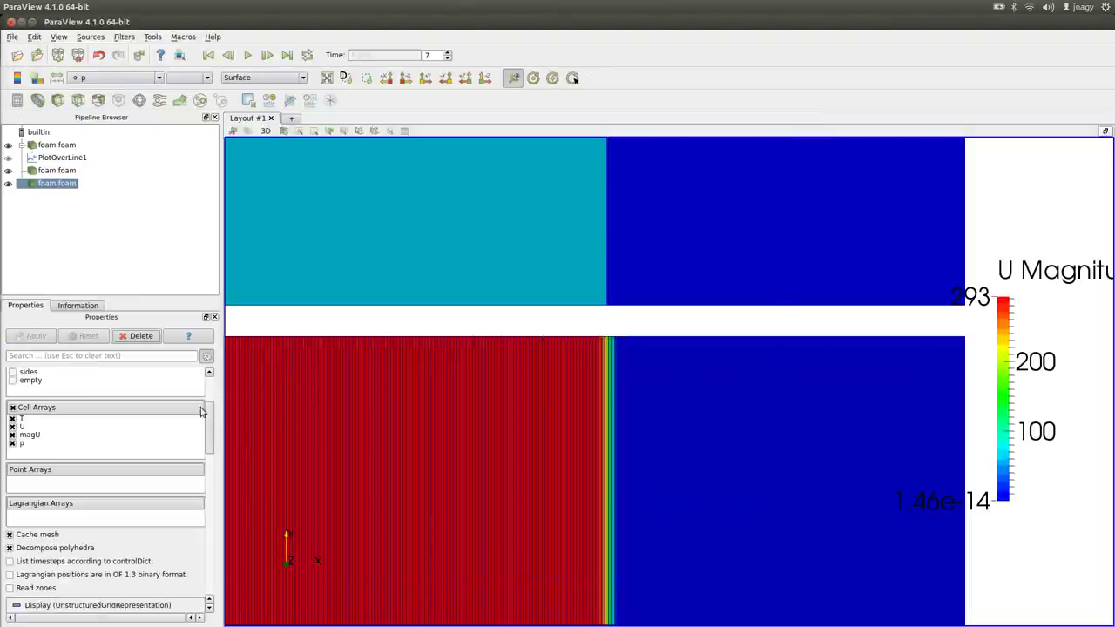
Translate the new case by -4.2 in Y.
scroll(211, 424, "down", 10)
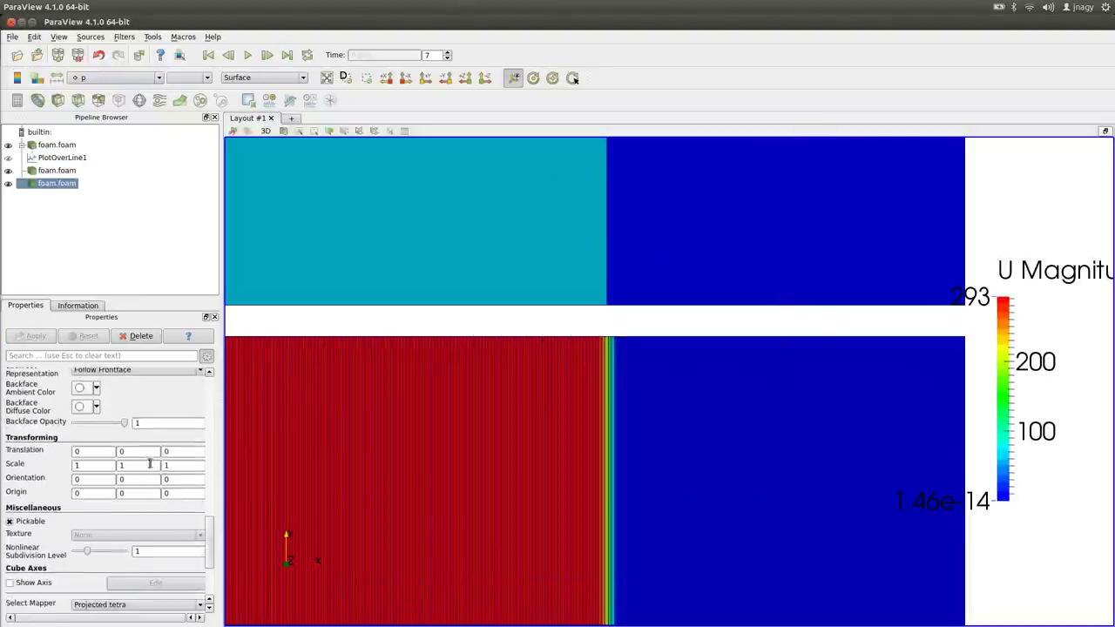
left_click(138, 451)
type("-4.2")
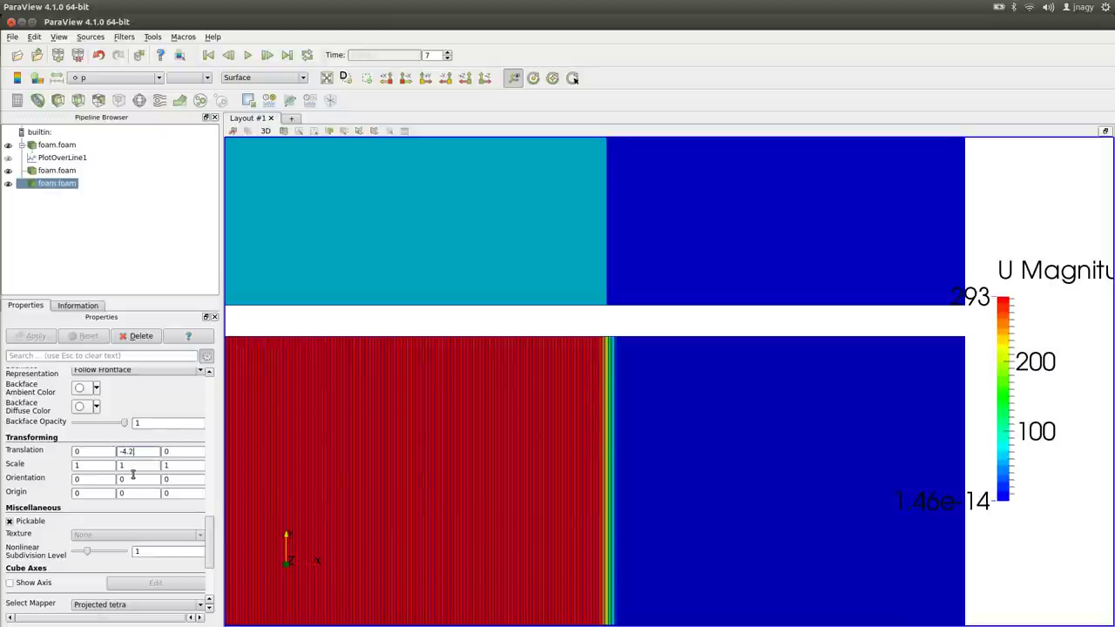
key("Return")
left_click_drag(623, 511, 568, 321)
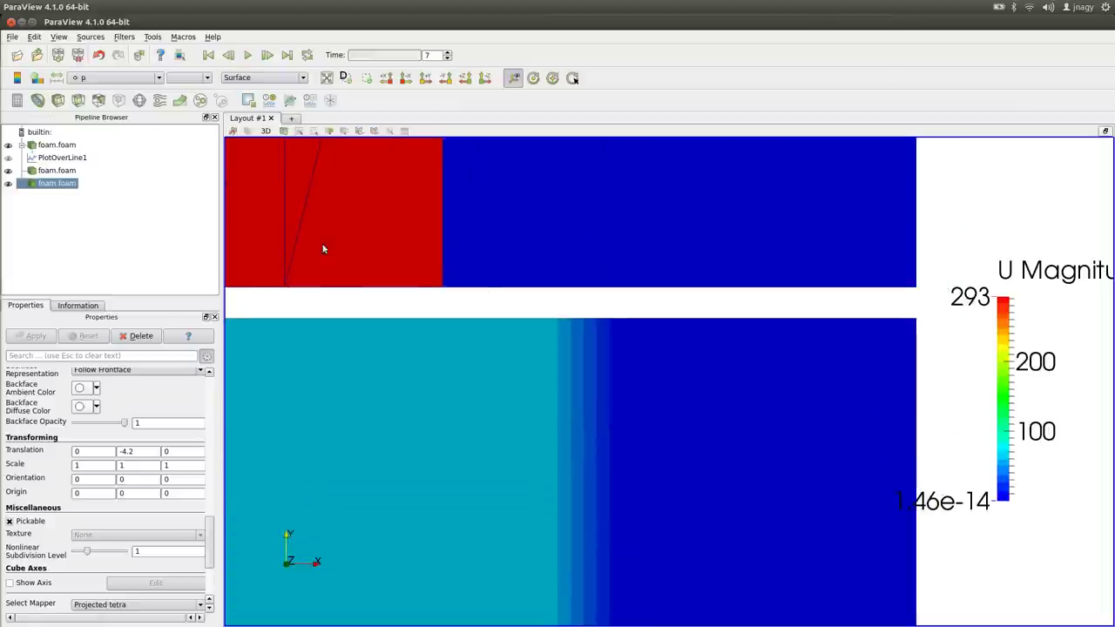
Color the new case by U and display it as Surface With Edges.
left_click(117, 77)
left_click(116, 128)
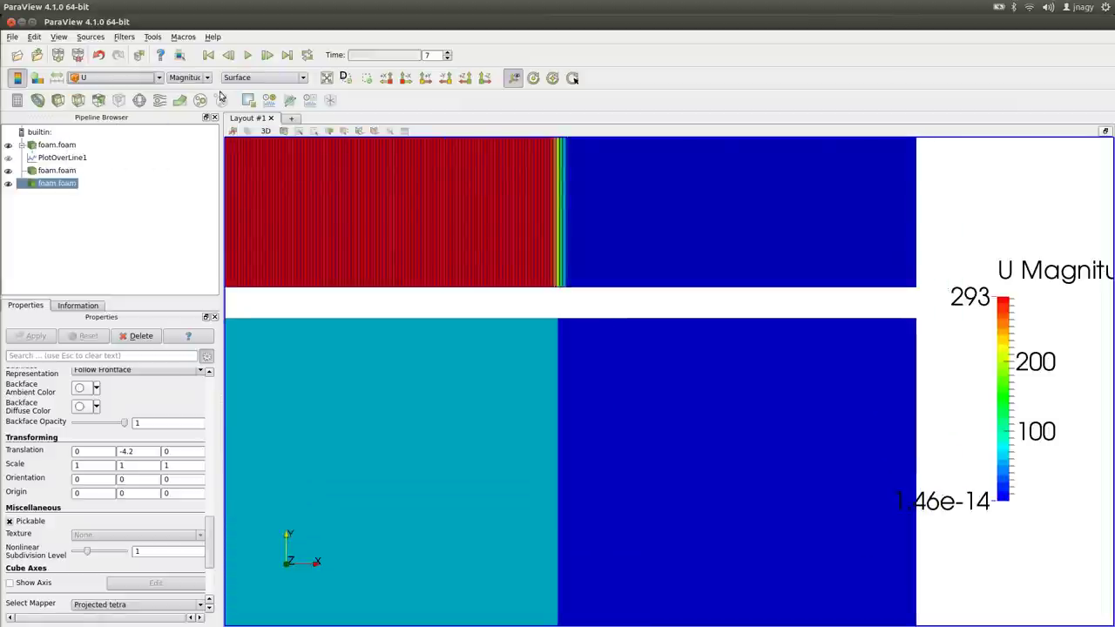
left_click(261, 78)
left_click(261, 129)
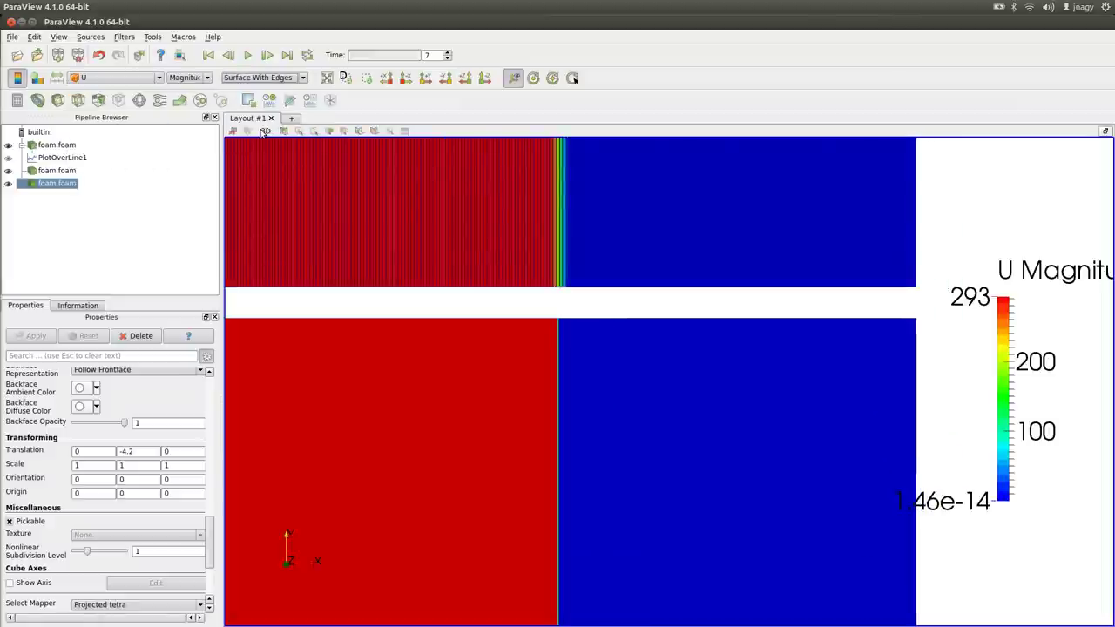
scroll(577, 296, "up", 3)
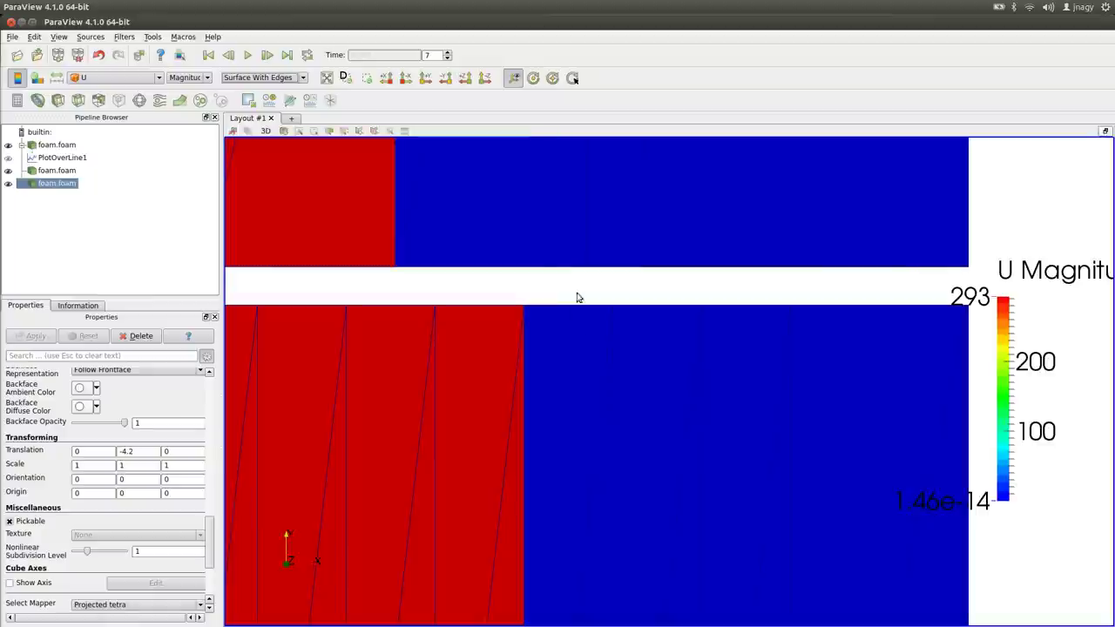
left_click_drag(525, 303, 473, 396)
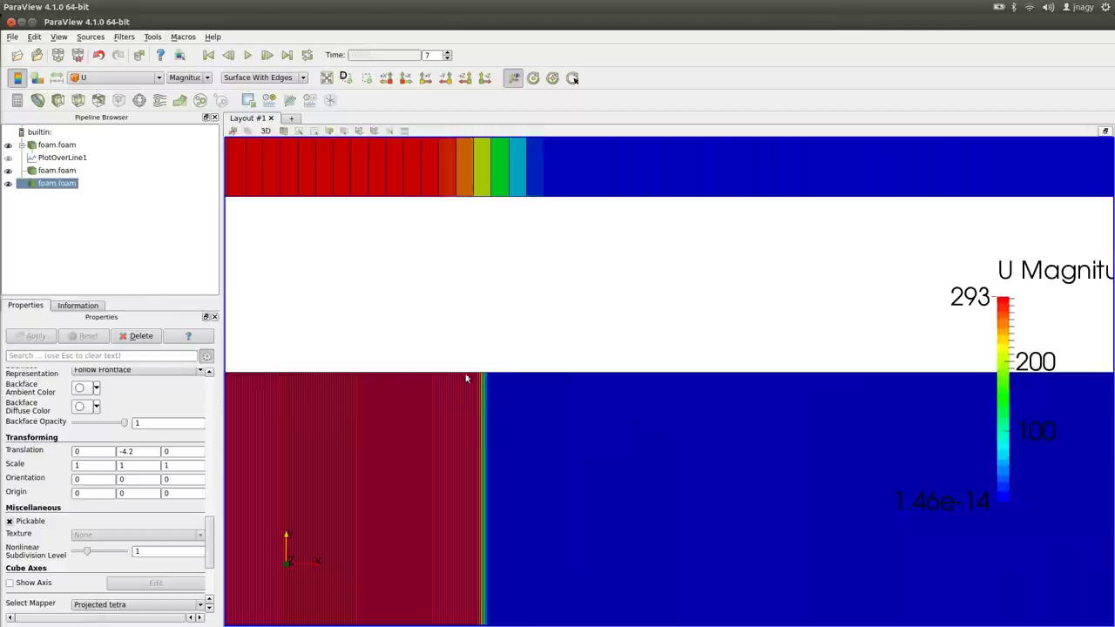
Pan the render view further along the stacked shock-tube strips.
left_click_drag(465, 378, 492, 304)
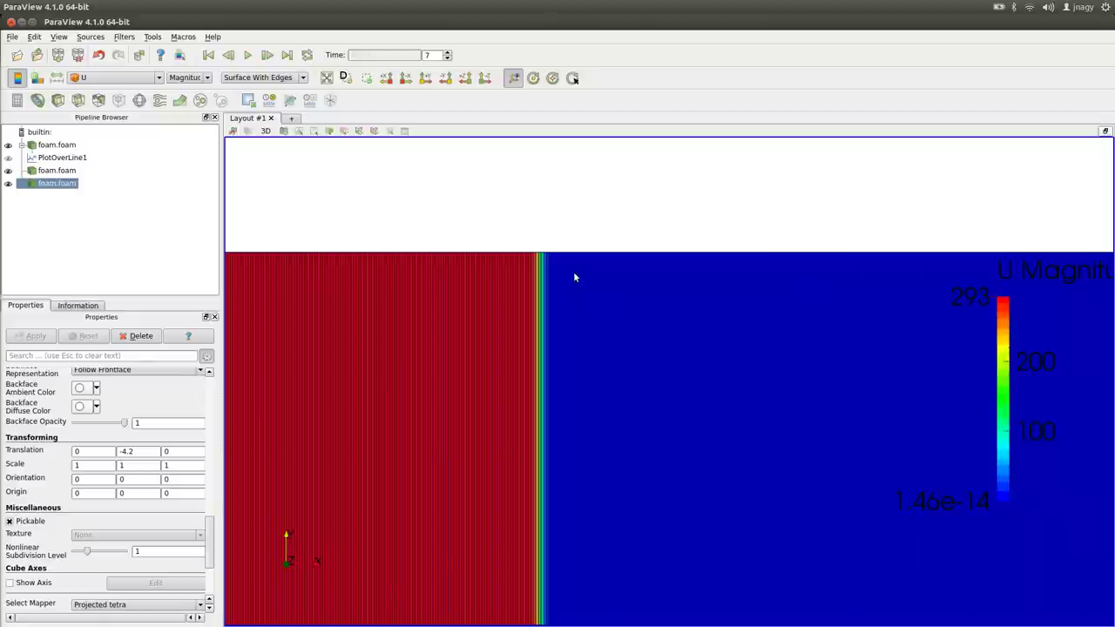
Fit all strips in view and switch each of the three foam.foam cases to Surface.
left_click(485, 79)
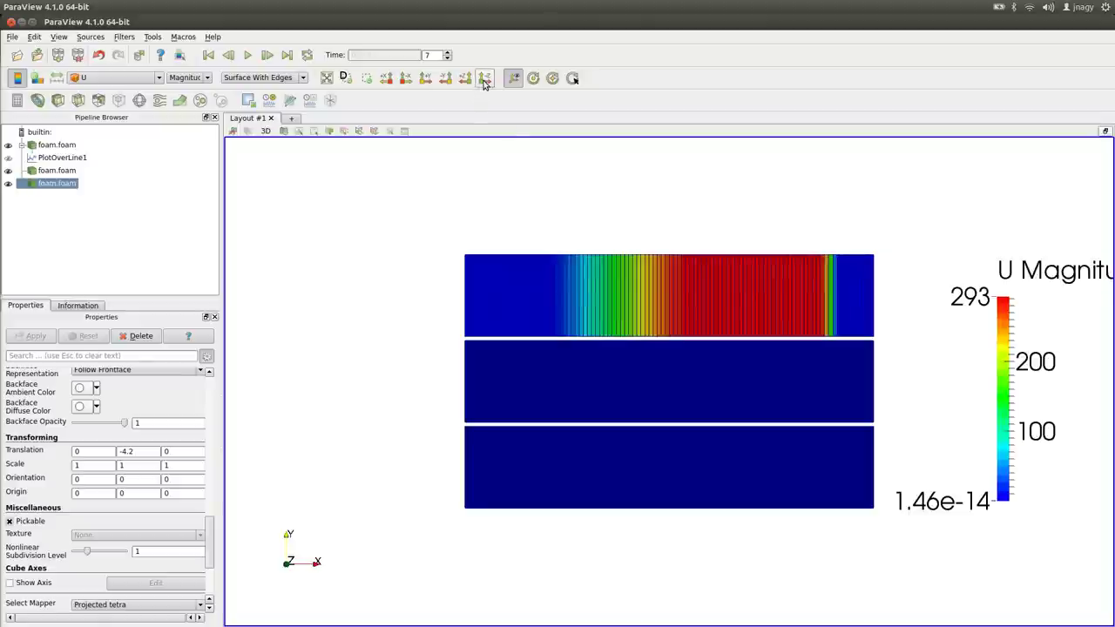
left_click(261, 77)
left_click(237, 120)
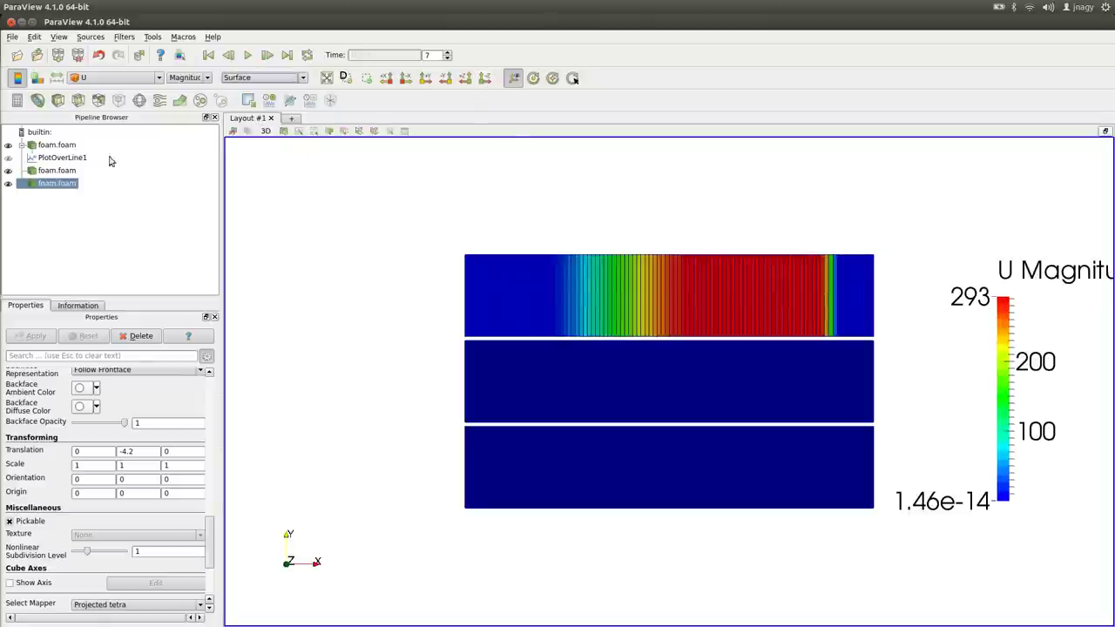
left_click(56, 170)
left_click(261, 78)
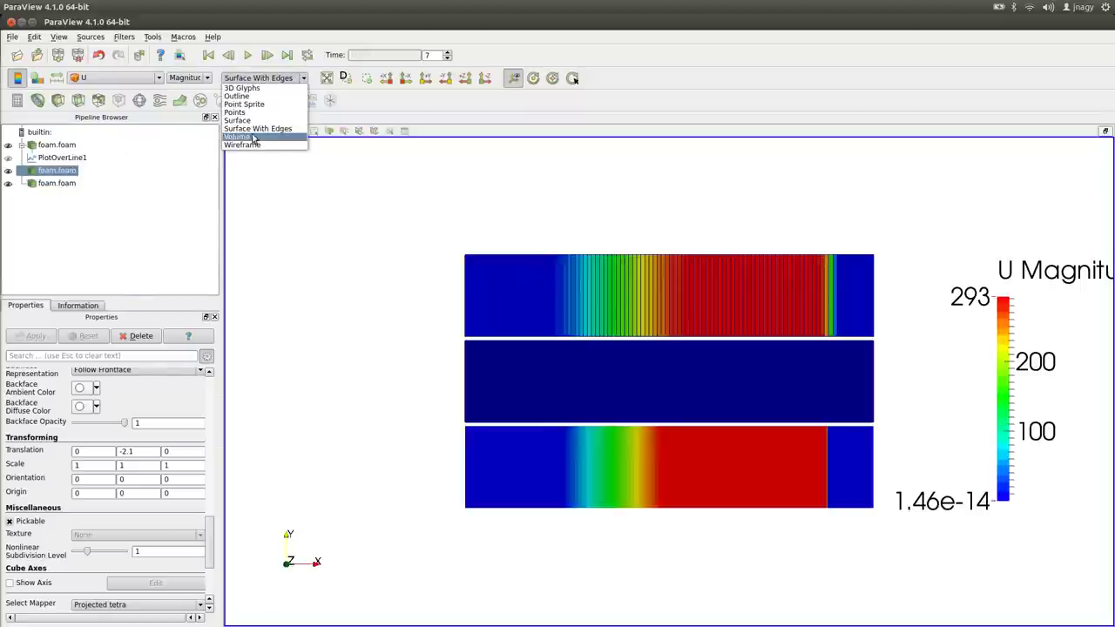
left_click(237, 120)
left_click(57, 144)
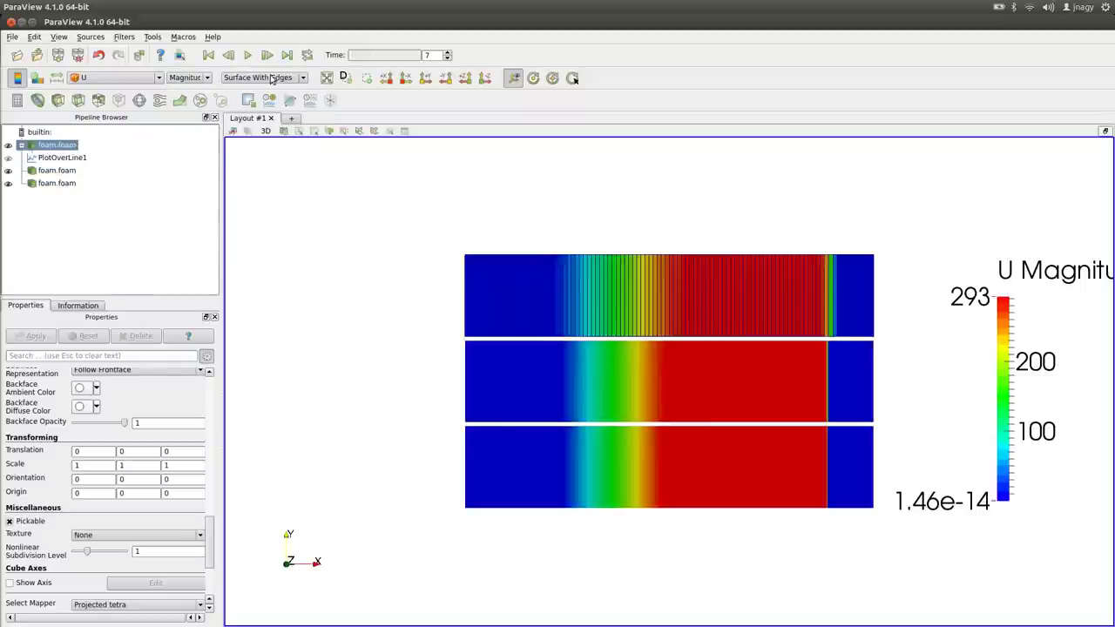
left_click(261, 77)
left_click(262, 121)
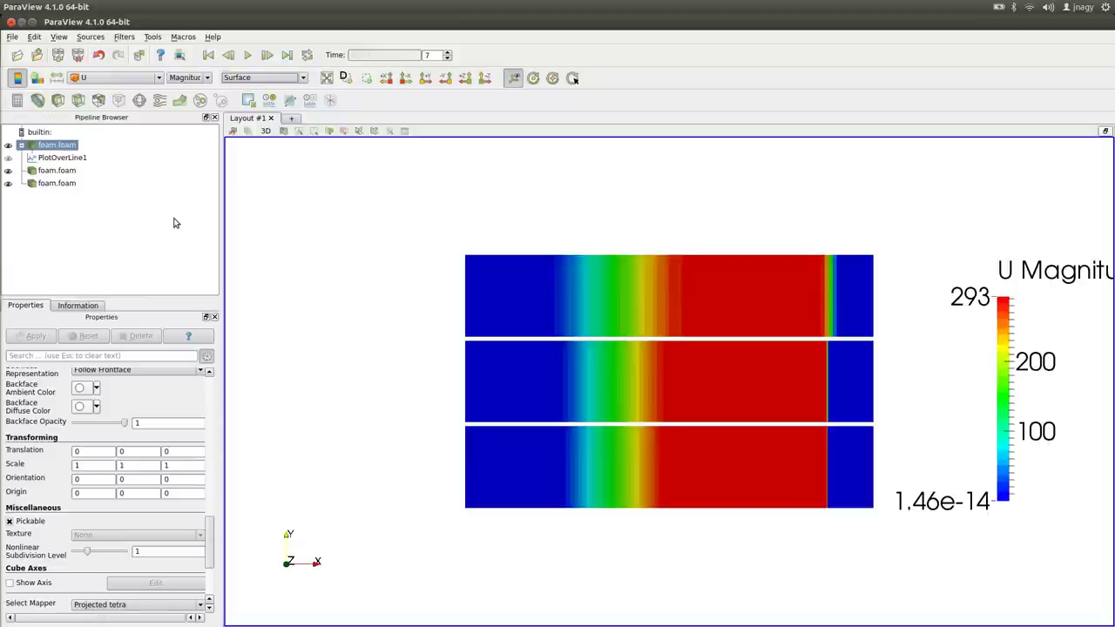
In the terminal, enter the case's system folder and list its files.
key("alt+Tab")
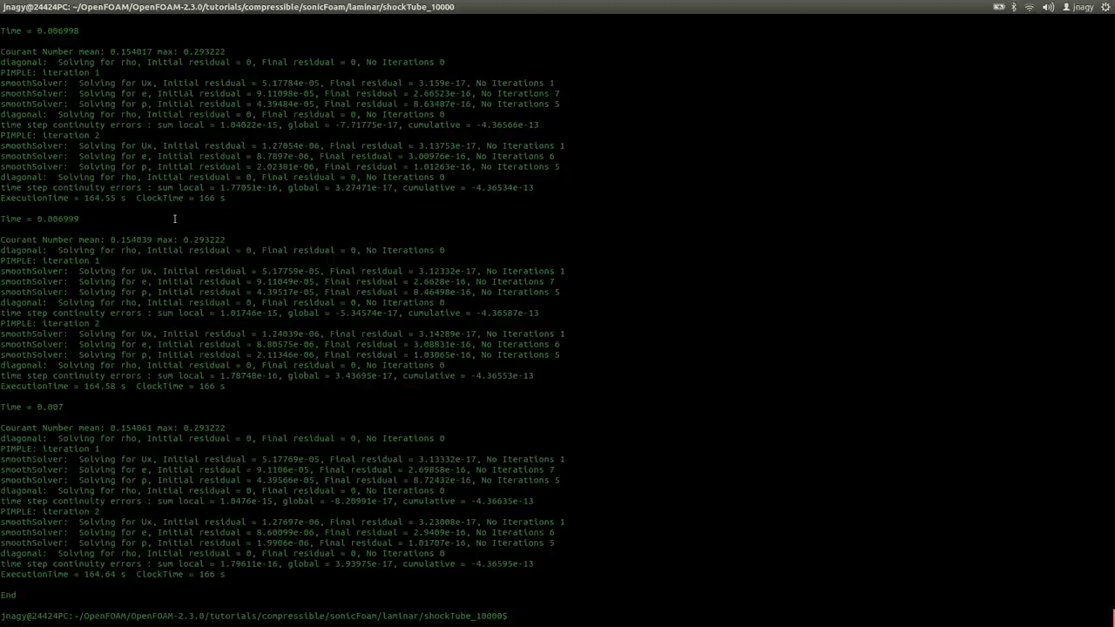
type("cd s")
key("Tab")
type("sa")
key("Return")
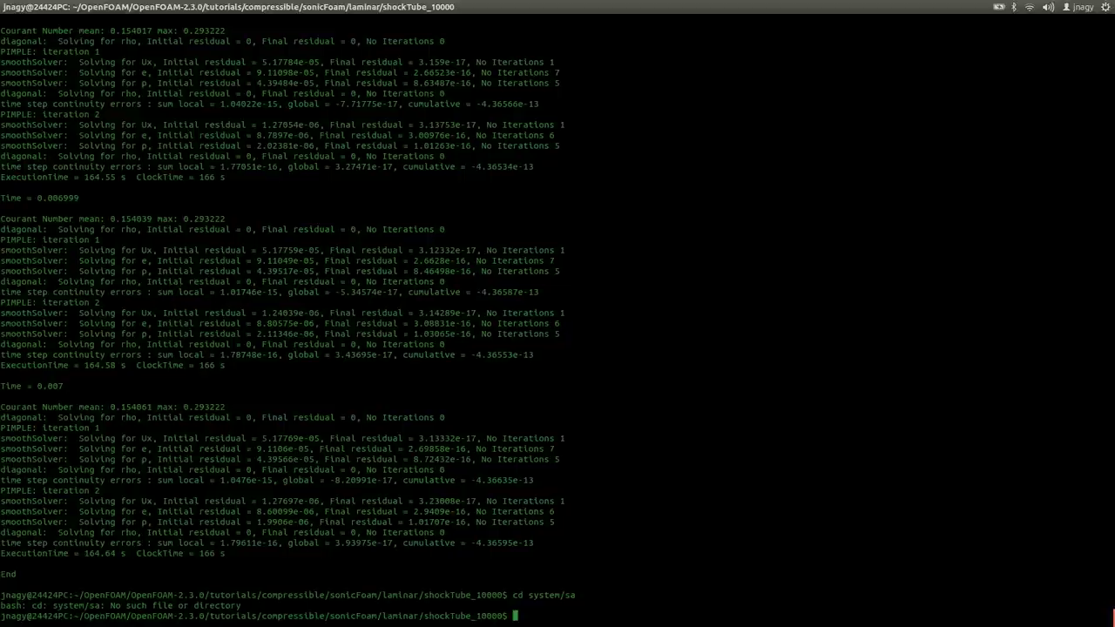
type("cd system/s")
key("Return")
type("ls")
key("Return")
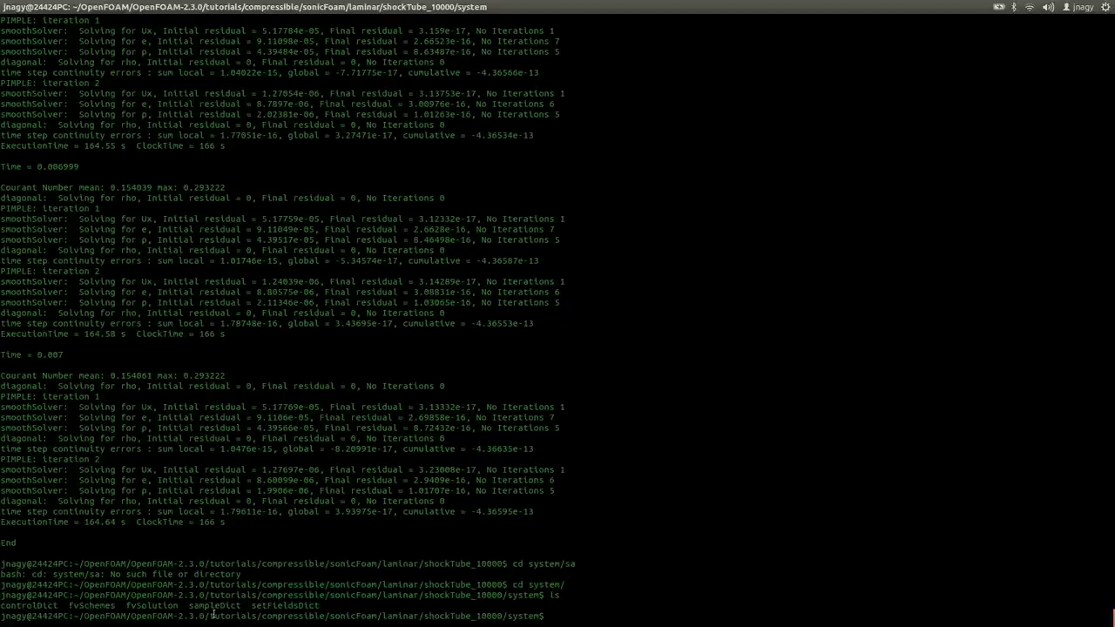
Open sampleDict in the nano editor.
double_click(214, 605)
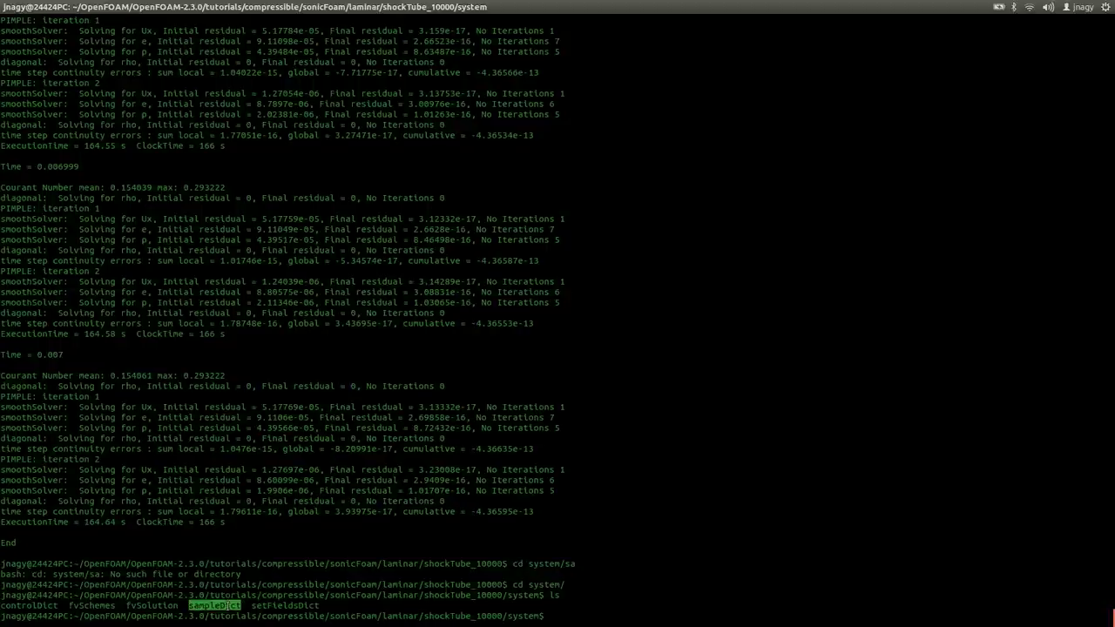
type("nano sa")
key("Tab")
key("Return")
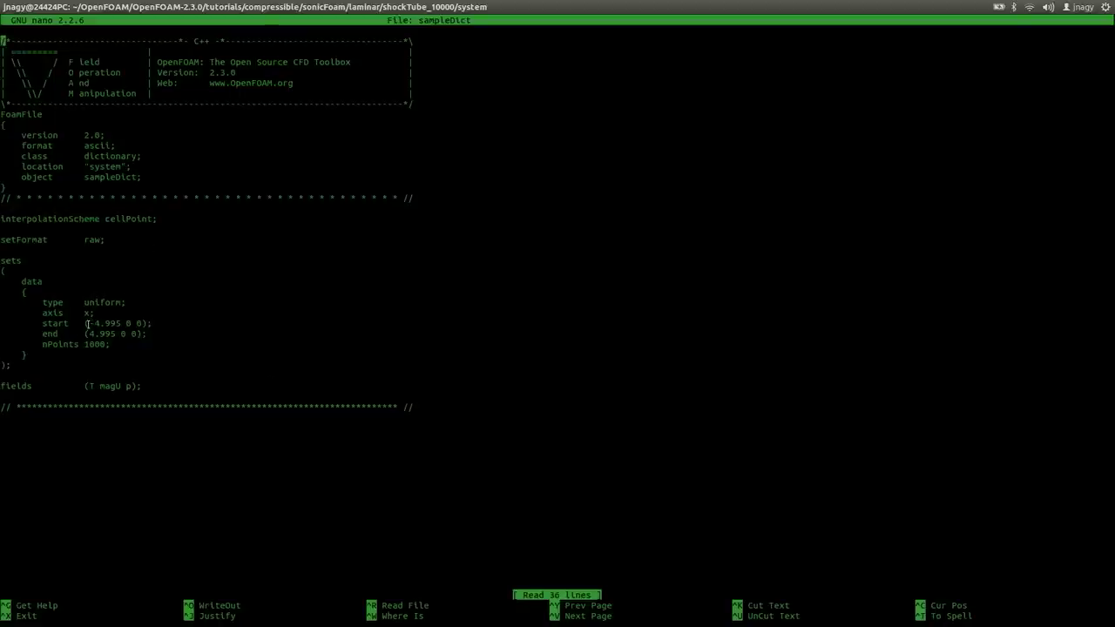
Change nPoints from 1000 to 10000 in sampleDict.
left_click_drag(86, 323, 139, 334)
left_click(127, 335)
key("Down")
key("Down")
key("Down")
key("Down")
key("Down")
key("Down")
key("Down")
key("Down")
key("Down")
key("Down")
key("Down")
key("Down")
key("Down")
key("Down")
key("Down")
key("Down")
key("Down")
key("Down")
key("Down")
key("Down")
key("Down")
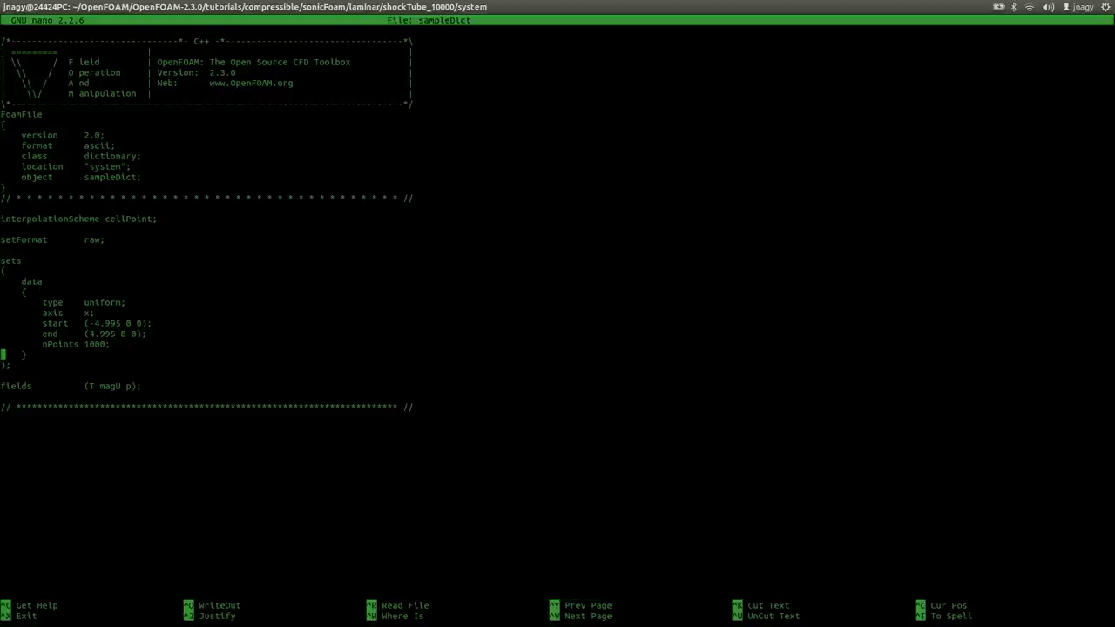
key("Up")
key("End")
type("0")
key("Down")
key("Down")
key("Down")
key("Down")
key("Left")
key("Left")
key("Left")
key("Left")
key("Left")
key("Right")
key("Right")
key("Right")
key("Right")
key("Right")
key("Right")
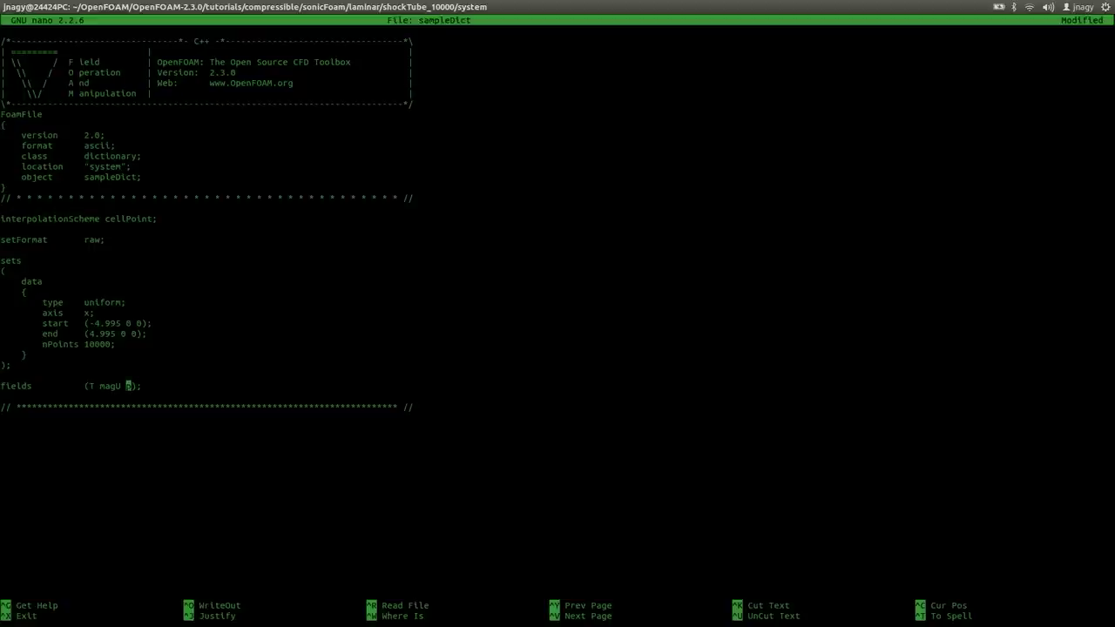
Save sampleDict and exit nano.
key("ctrl+o")
key("Return")
key("ctrl+x")
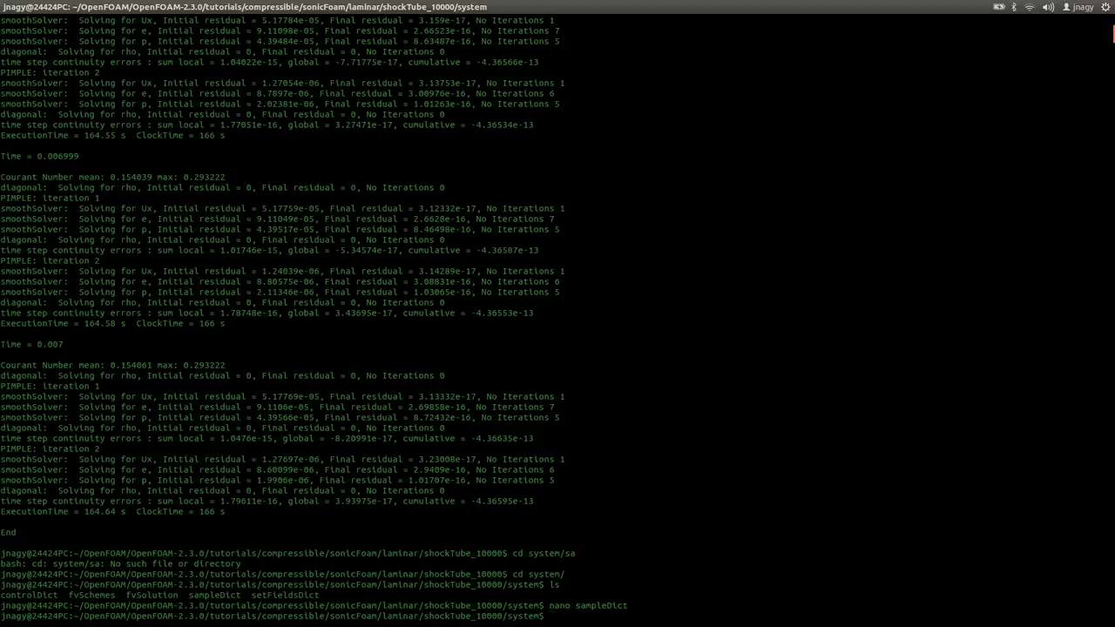
Return to the shockTube_10000 case folder and list every time folder's contents.
type("cd ..")
key("Return")
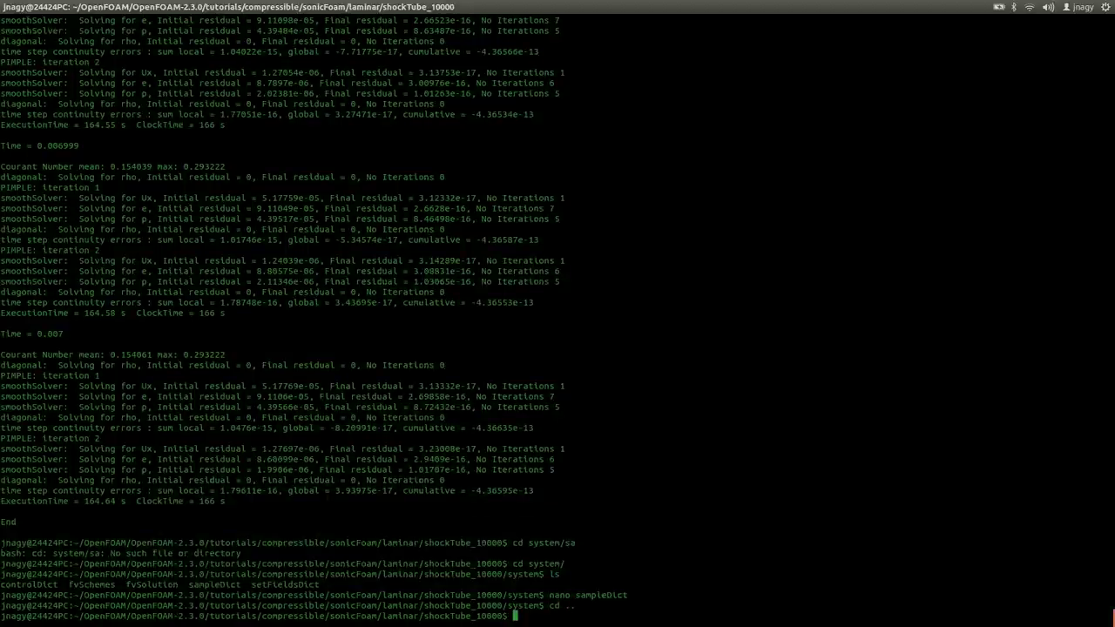
type("ls")
key("Return")
type("ls ")
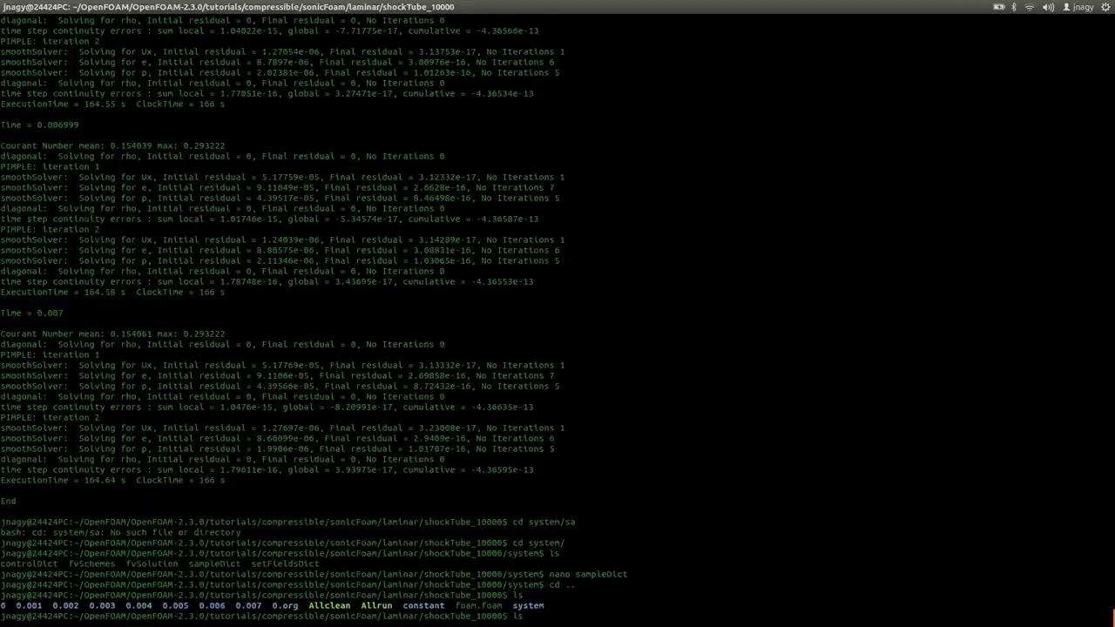
type("*")
key("Return")
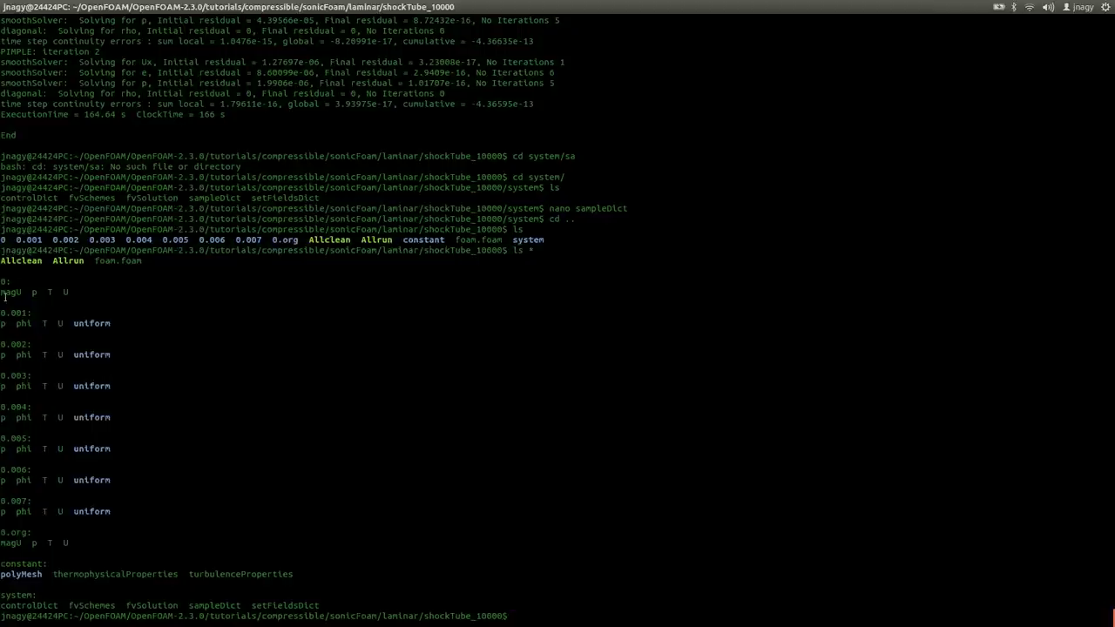
Highlight the field lists stored in the 0 through 0.004 time folders.
left_click_drag(10, 279, 1, 280)
double_click(17, 292)
left_click_drag(17, 323, 65, 323)
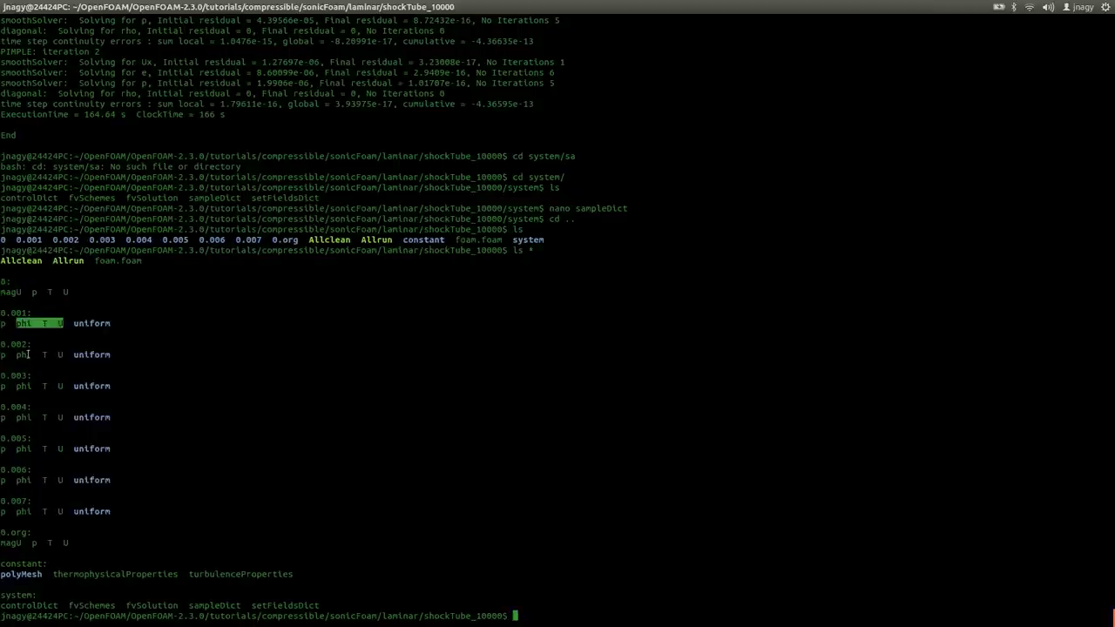
left_click_drag(23, 355, 59, 357)
triple_click(19, 387)
left_click_drag(26, 418, 61, 417)
left_click(132, 408)
Run foamCalc mag U, then relist all time folders to confirm magU.
type("foamCalc ")
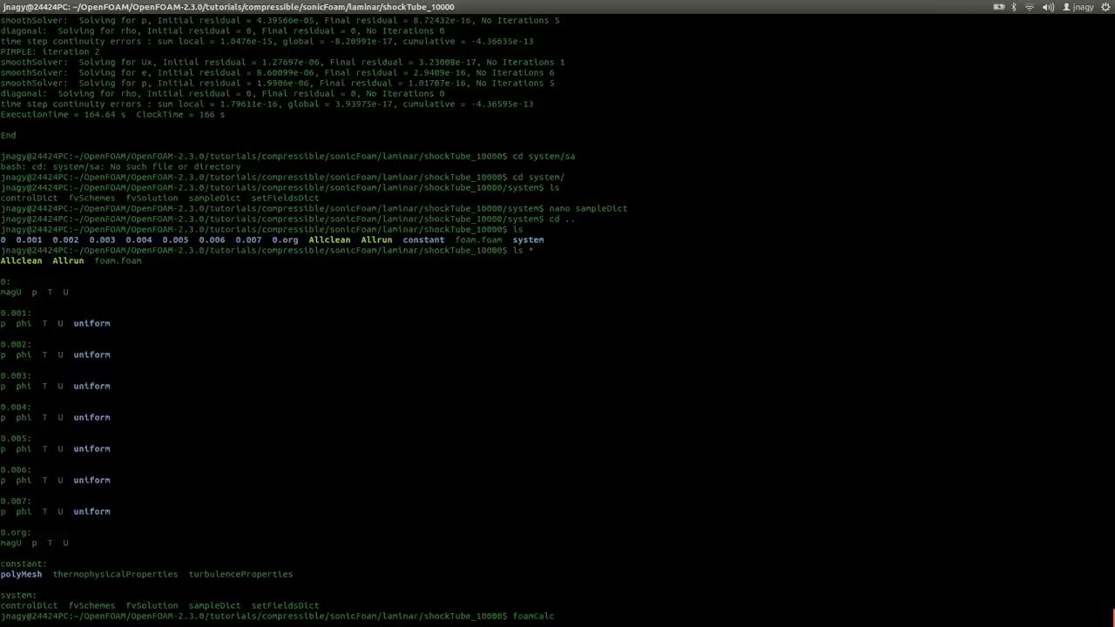
type("mag U")
key("Return")
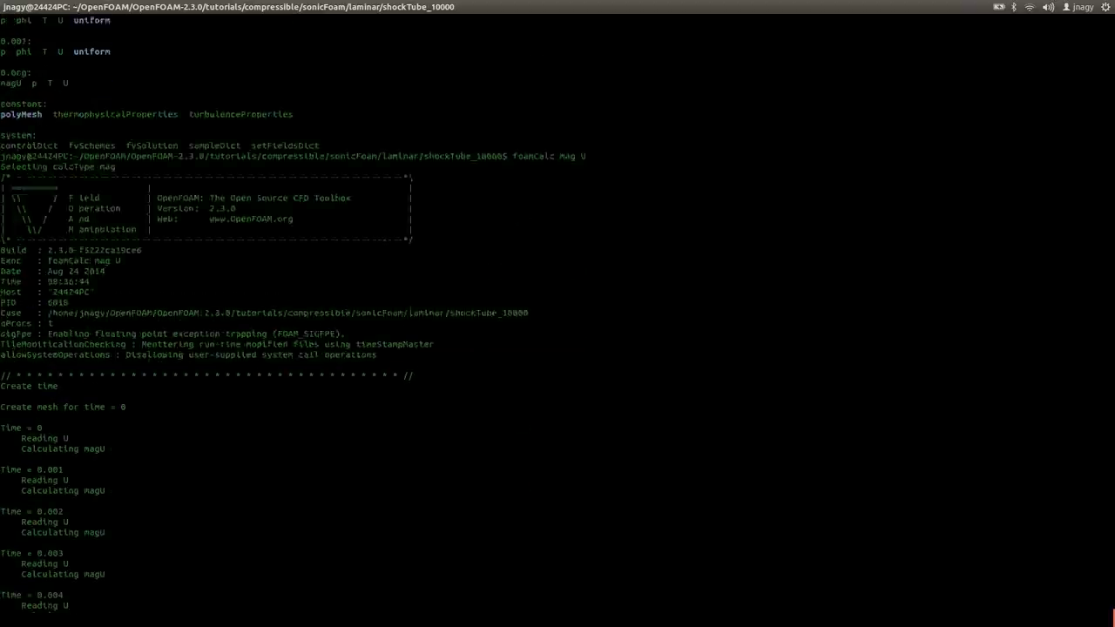
type("ls *")
key("Return")
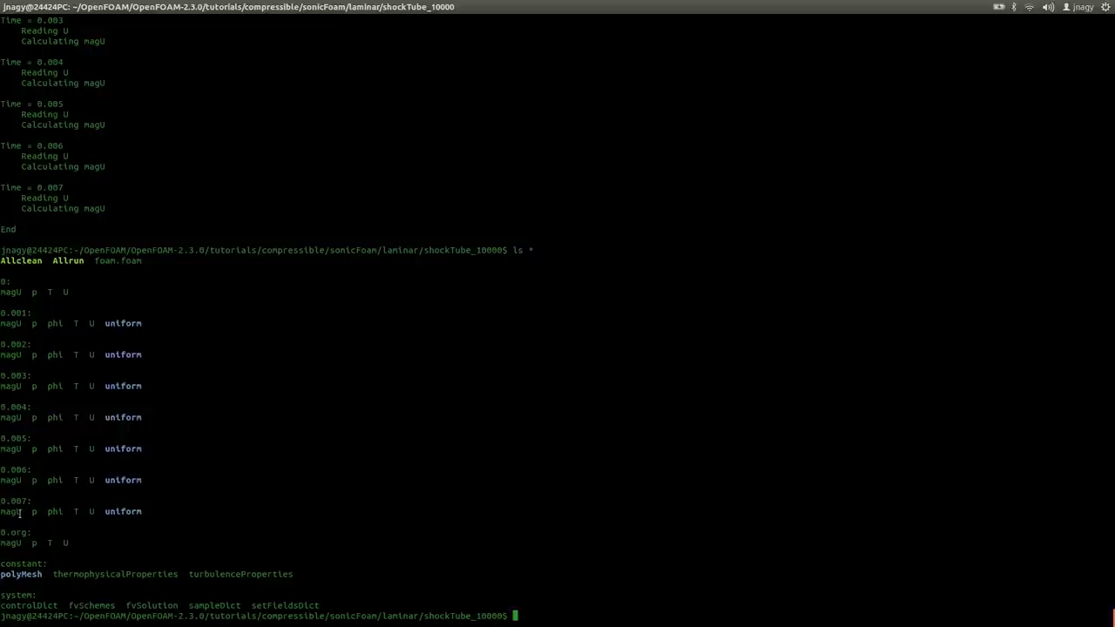
Run sample on the shockTube_10000 case and list the case folder.
type("sample")
key("Return")
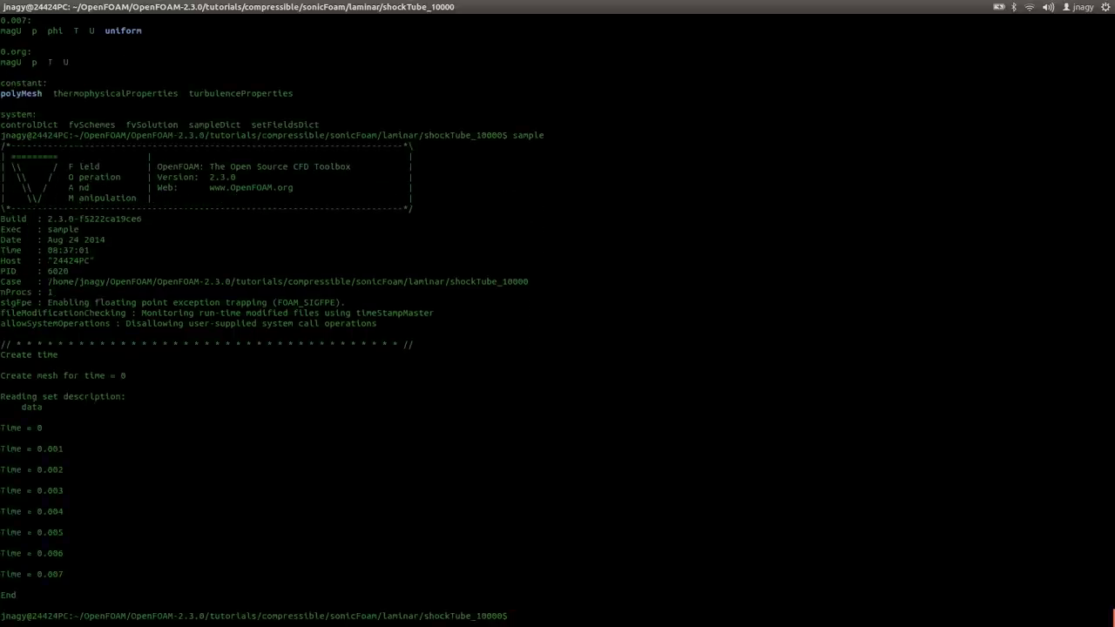
type("ls")
key("Return")
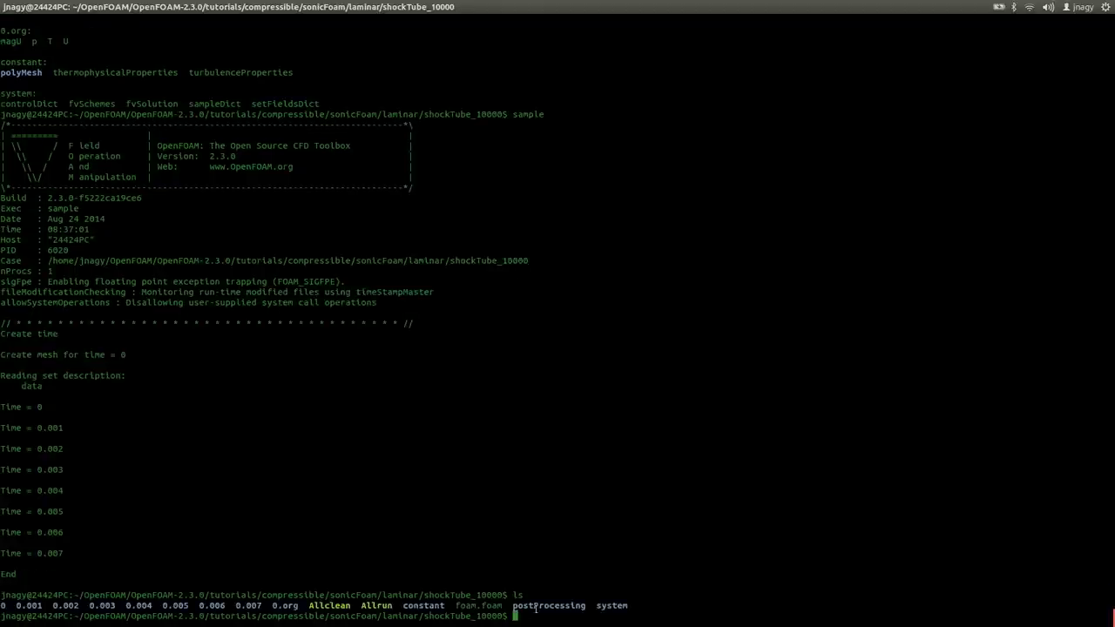
Enter the postProcessing folder and list its contents.
double_click(557, 606)
type("cd ")
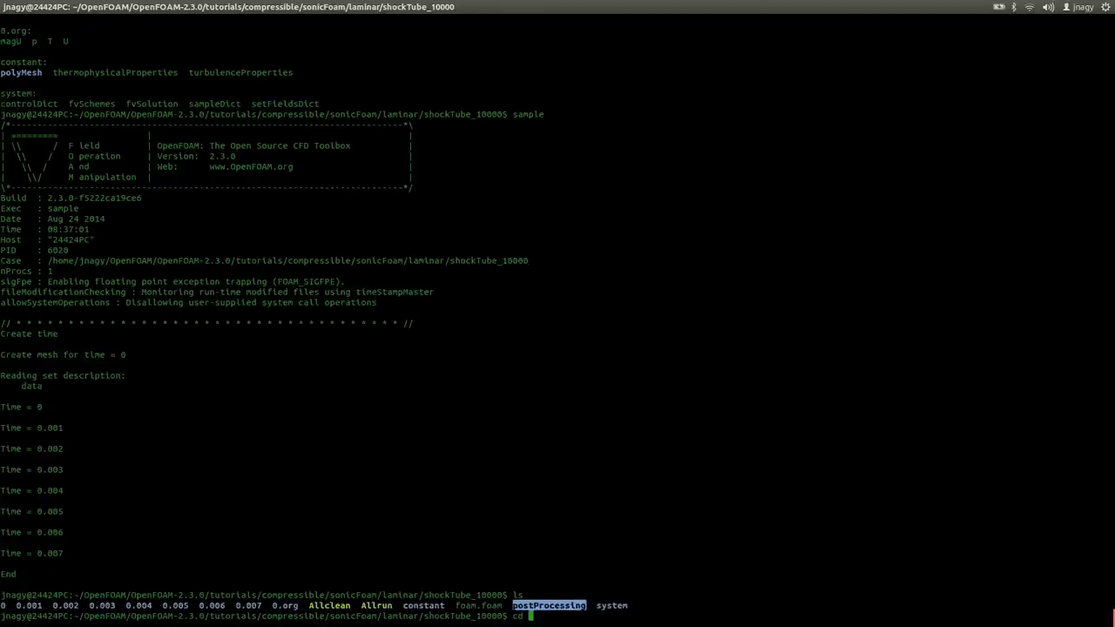
type("po")
key("Tab")
key("Return")
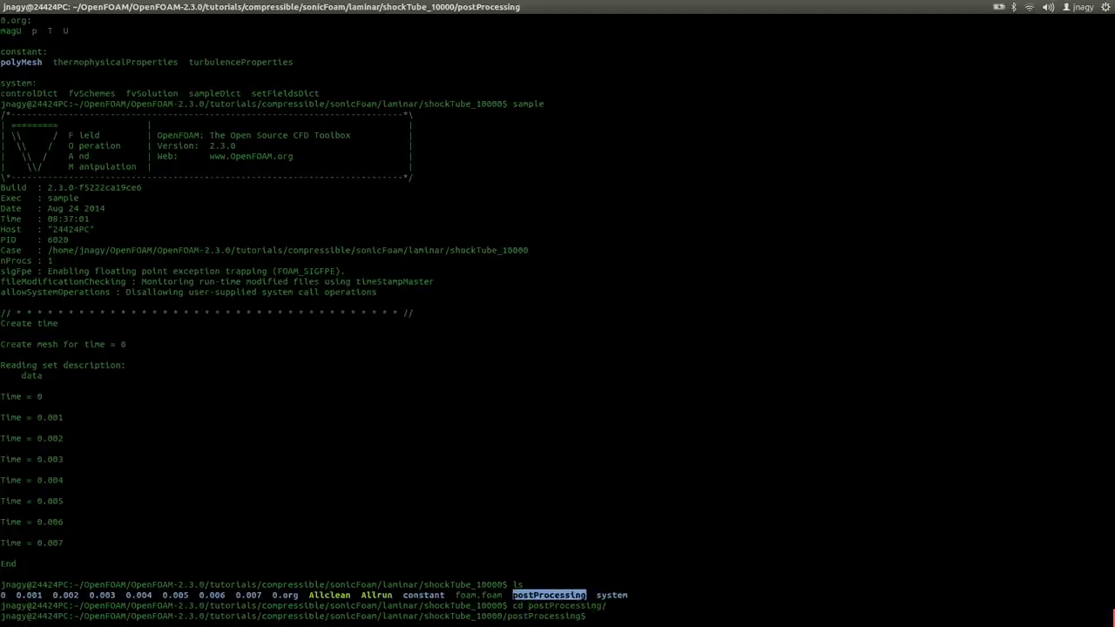
type("ls")
key("Return")
Enter the sets folder and list the sampled file in each time folder.
type("cd p")
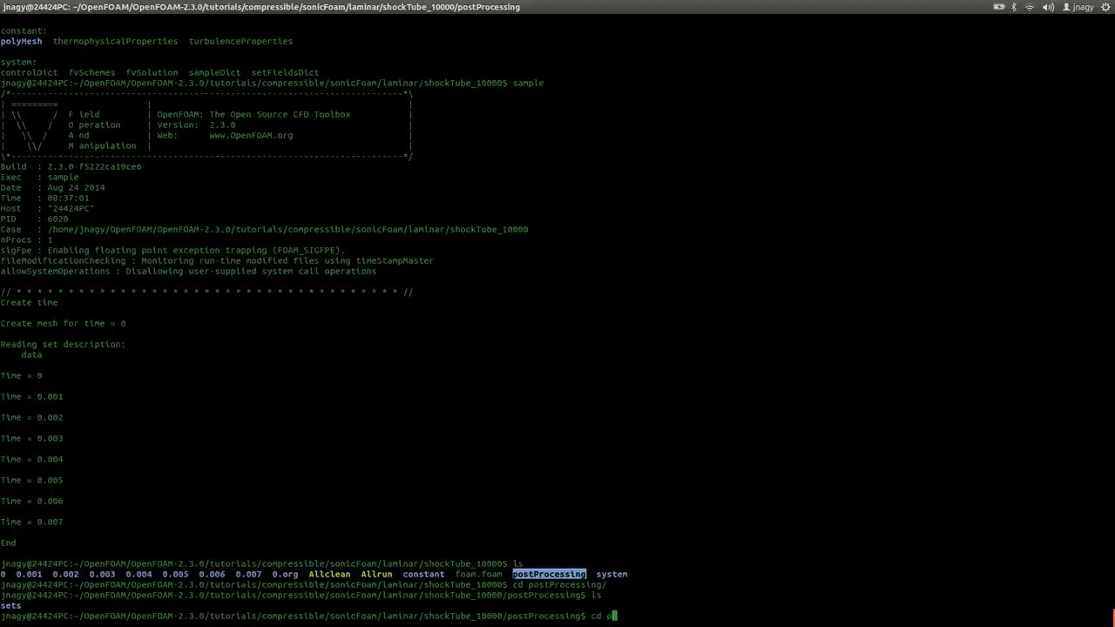
key("BackSpace")
type("s")
key("Tab")
key("Return")
type("ls")
key("Return")
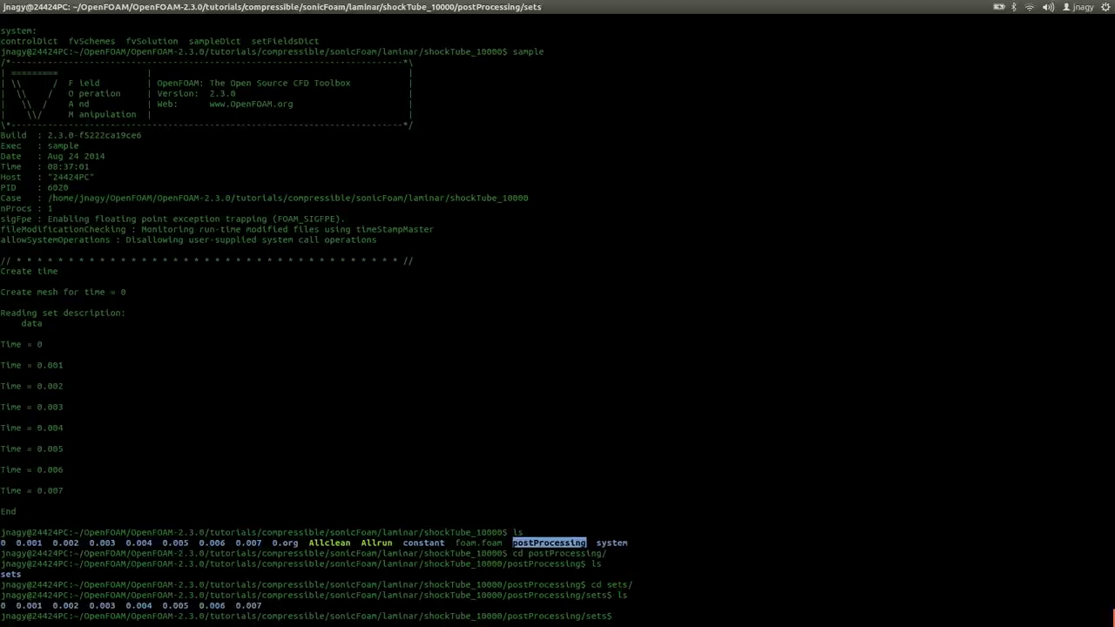
type("ls *")
key("Return")
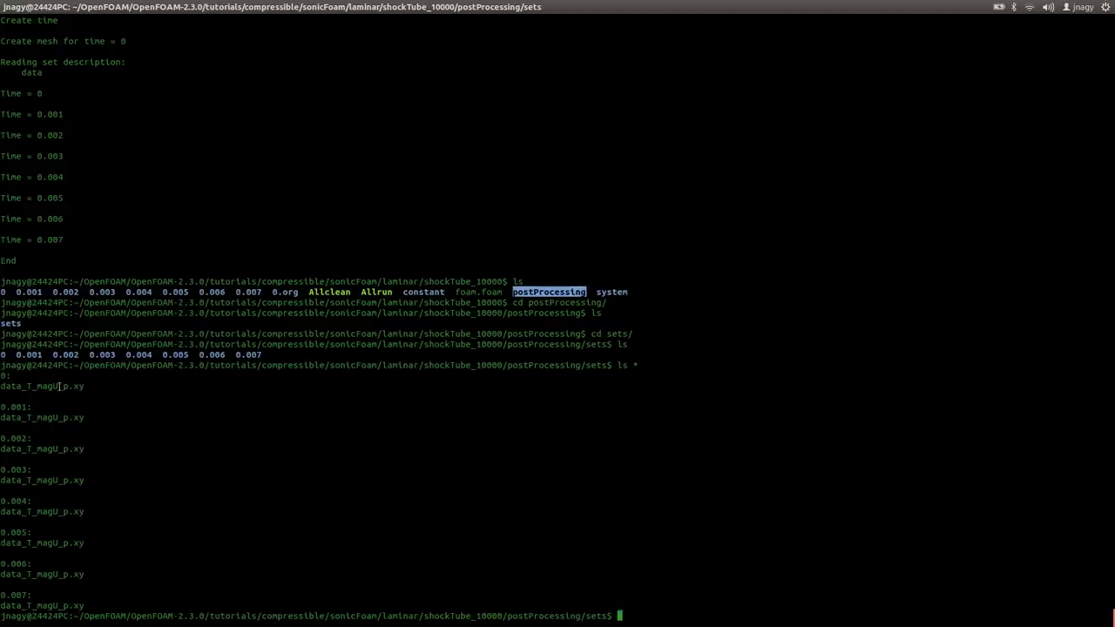
Highlight the data_T_magU_p.xy file name, its .xy extension, and the 0.007 folder.
triple_click(118, 388)
left_click(236, 404)
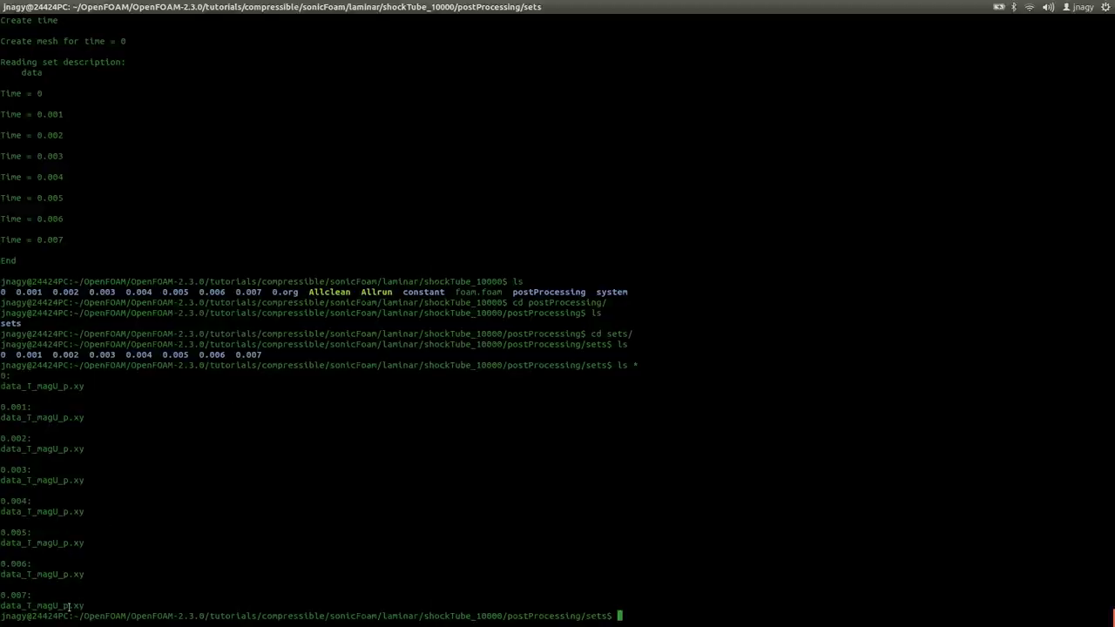
left_click_drag(68, 607, 90, 604)
left_click(91, 607)
double_click(21, 594)
left_click(156, 596)
Open 0.007/data_T_magU_p.xy in nano and page through the sampled data.
type("nano 0.007")
key("Tab")
key("Tab")
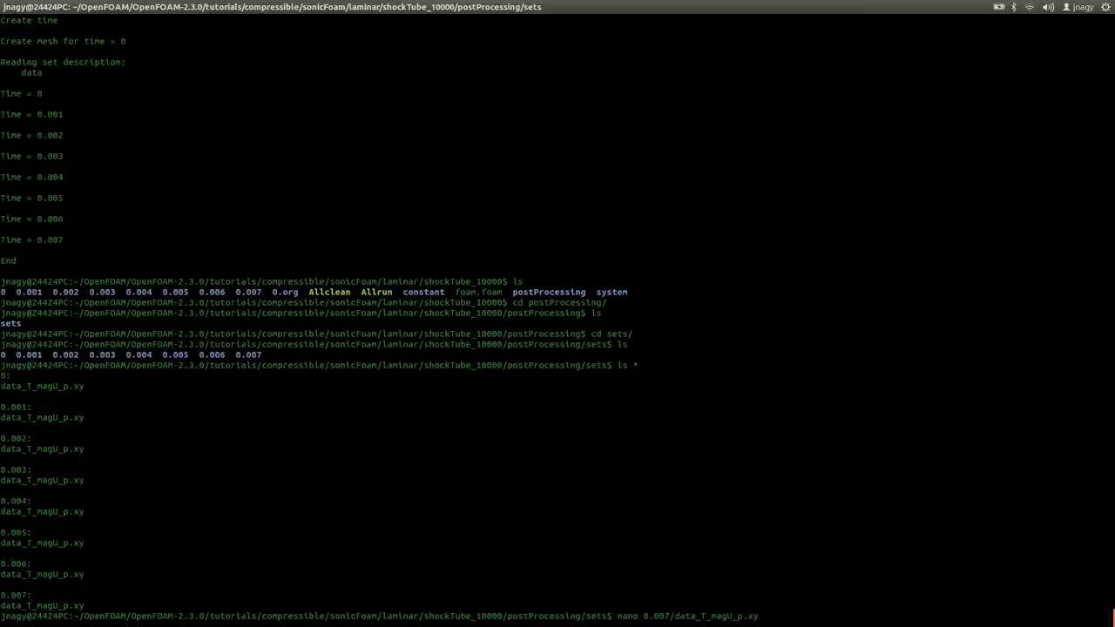
key("Return")
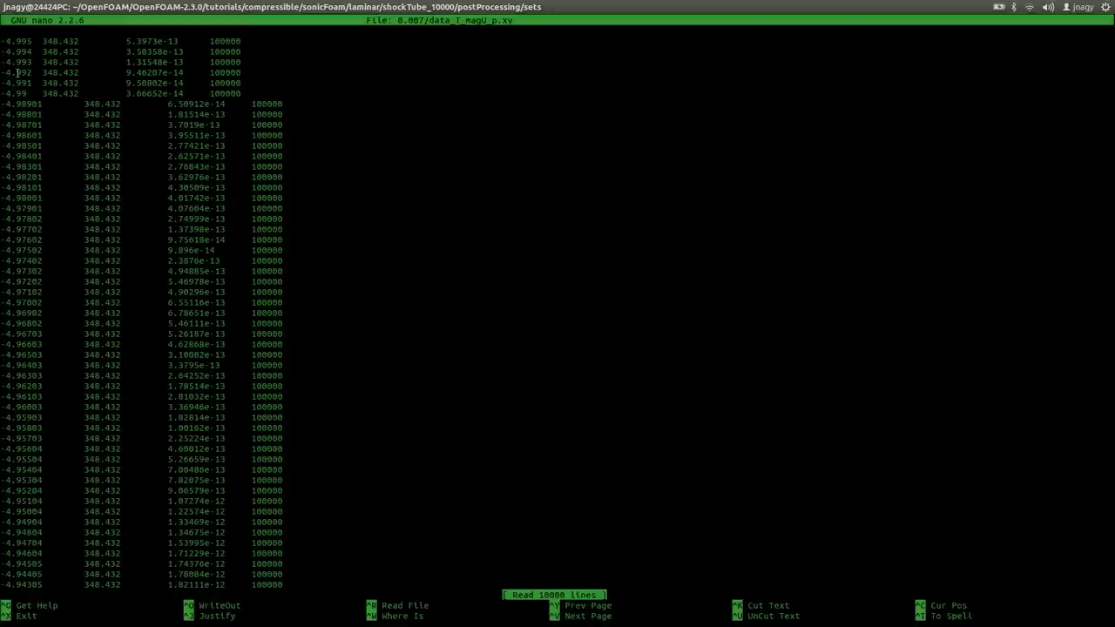
key("Page_Down")
key("Page_Down")
key("Page_Down")
key("Page_Down")
key("Page_Down")
key("Page_Down")
key("Page_Down")
key("Page_Down")
key("Page_Down")
key("Page_Down")
key("Page_Down")
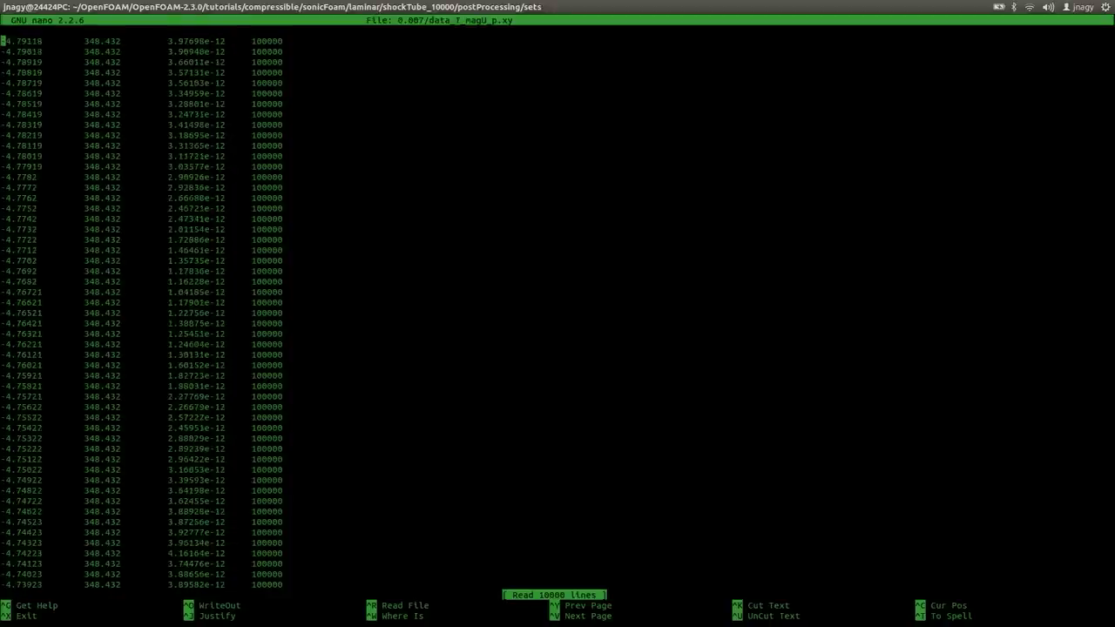
key("Page_Down")
key("Page_Down")
key("Page_Down")
key("Page_Down")
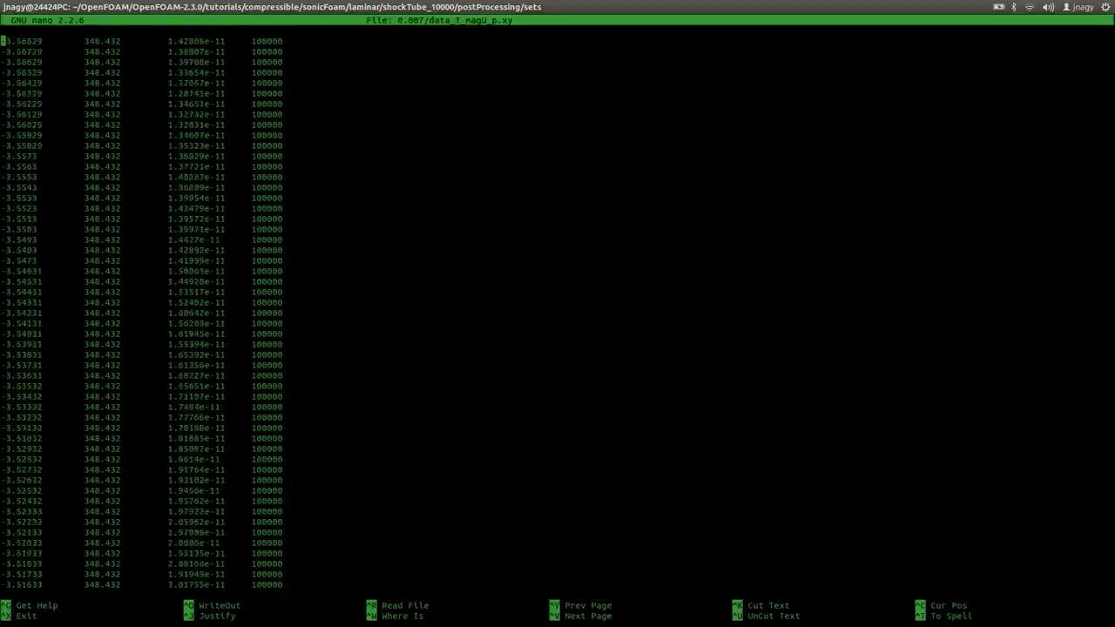
key("alt+backslash")
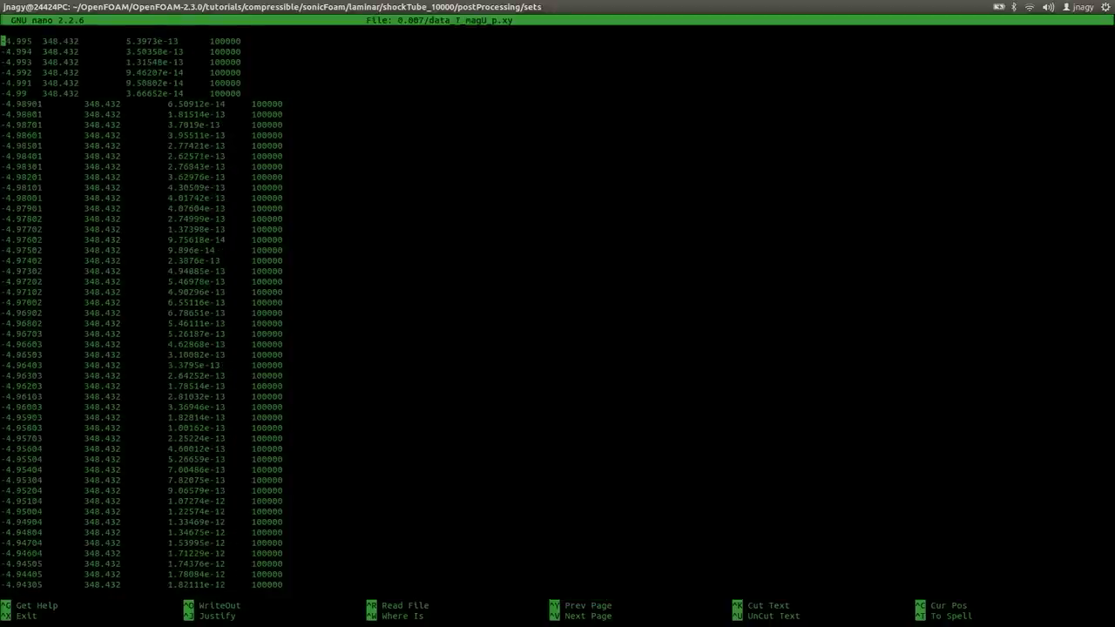
Highlight first-row values x -4.97602, magU 9.75618e-14, p 100000, then close the file.
double_click(29, 240)
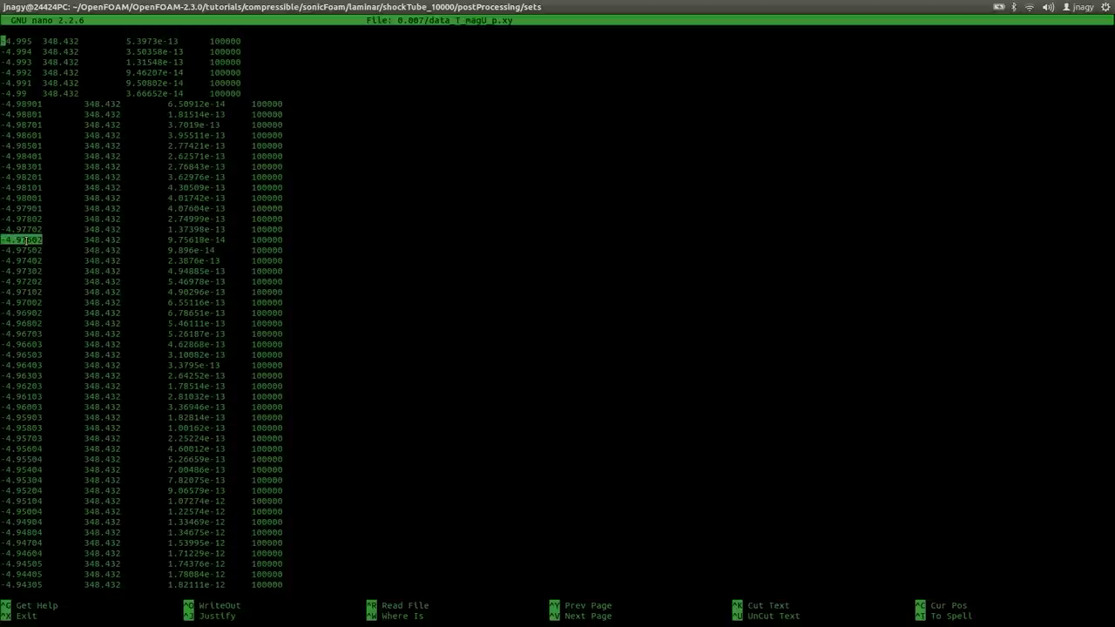
double_click(190, 240)
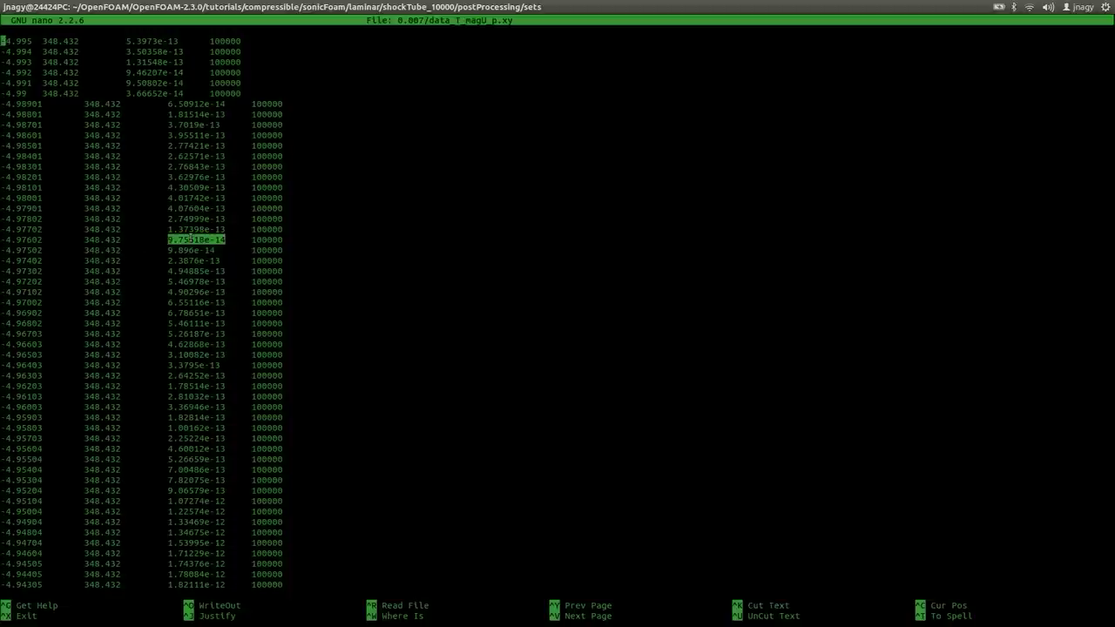
double_click(266, 240)
key("ctrl+x")
Move up to the laminar folder and enter the shockTube_1000 case.
type("cd ..")
key("Return")
type("cd ..")
key("Return")
type("cd ..")
key("Return")
type("cd s")
key("Tab")
type("10000")
key("Return")
Open shockTube_1000's sampleDict and change nPoints from 1000 to 10000.
type("nano system/sa")
key("Tab")
key("Return")
key("Down")
key("Down")
key("Down")
key("Down")
key("Down")
key("Down")
key("Down")
key("Down")
key("Down")
key("Down")
key("Down")
key("Down")
key("Down")
key("Down")
key("Down")
key("Down")
key("Down")
key("Down")
key("Down")
key("Down")
key("Down")
key("Down")
key("Down")
key("Down")
key("Down")
key("Down")
key("Down")
key("Down")
key("Down")
key("Down")
key("Down")
key("Down")
key("Up")
key("Up")
key("End")
key("Left")
key("Left")
key("Left")
key("Left")
key("Left")
key("Up")
key("End")
type("0")
Save the edited sampleDict and return to the shell.
key("ctrl+o")
key("Return")
key("ctrl+x")
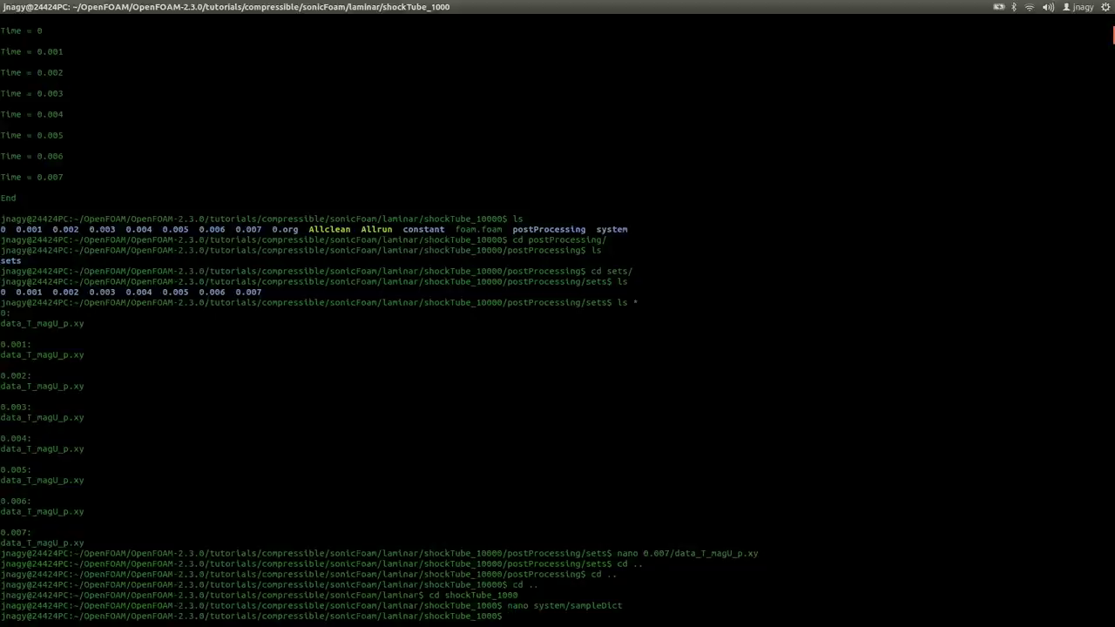
Run foamCalc mag U and sample for shockTube_1000, then list the case folder.
type("foamCalc mag U")
key("Return")
type("sample")
key("Return")
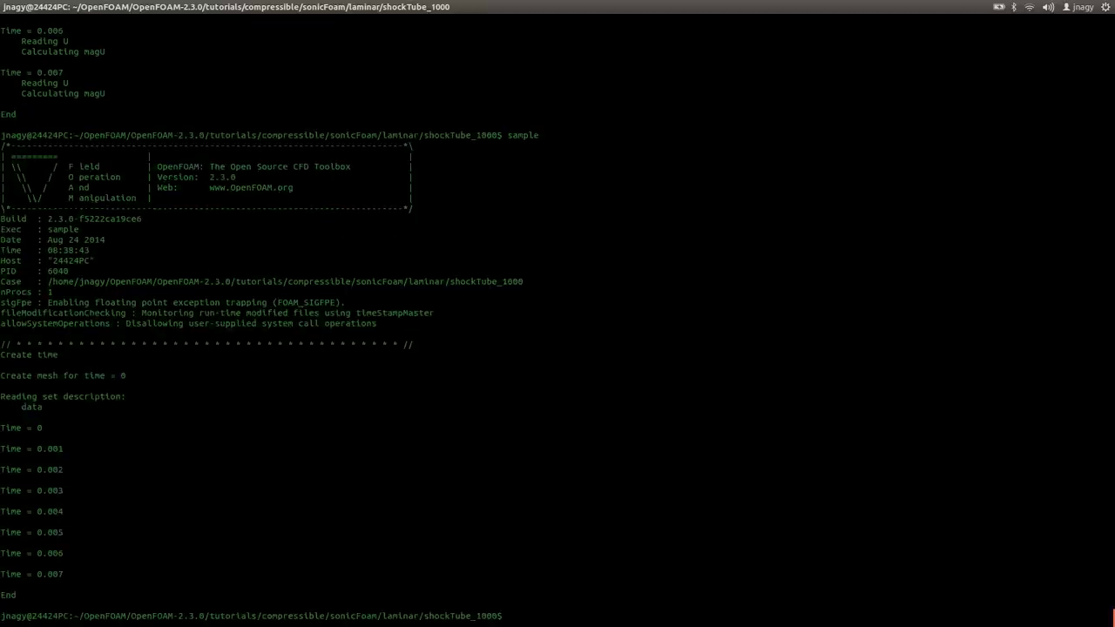
type("ls")
key("Return")
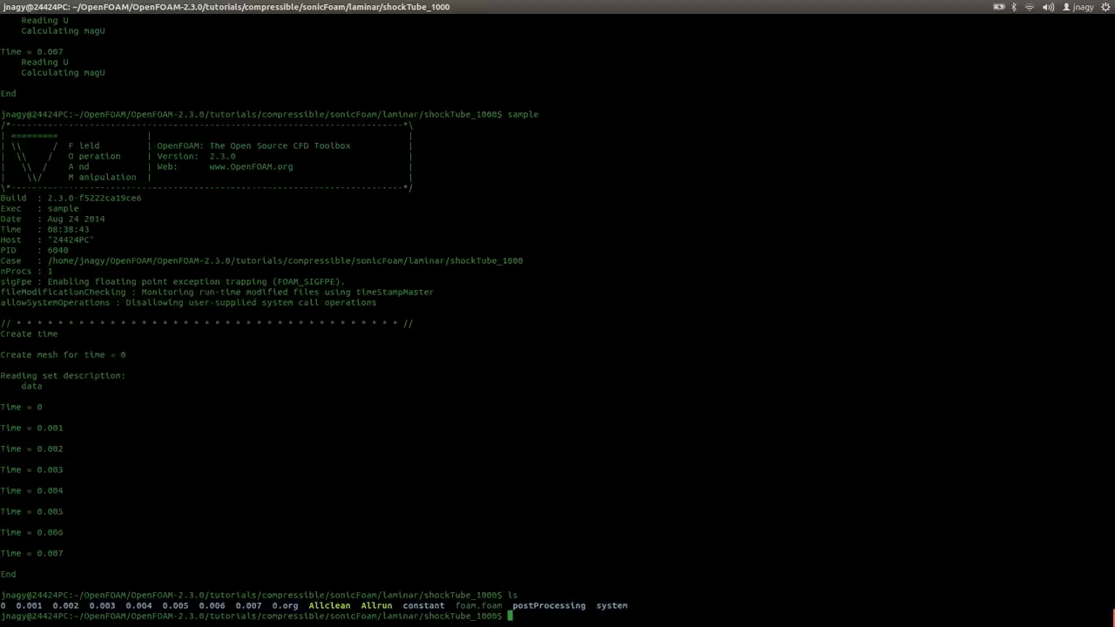
Move up to the laminar folder and enter the shockTube_100 case.
type("cd ..")
key("Return")
type("cd s")
key("Tab")
type("_100")
key("Return")
Change nPoints to 10000 in shockTube_100's system/sampleDict and save the file in nano.
type("nano system/sampleDict")
key("Return")
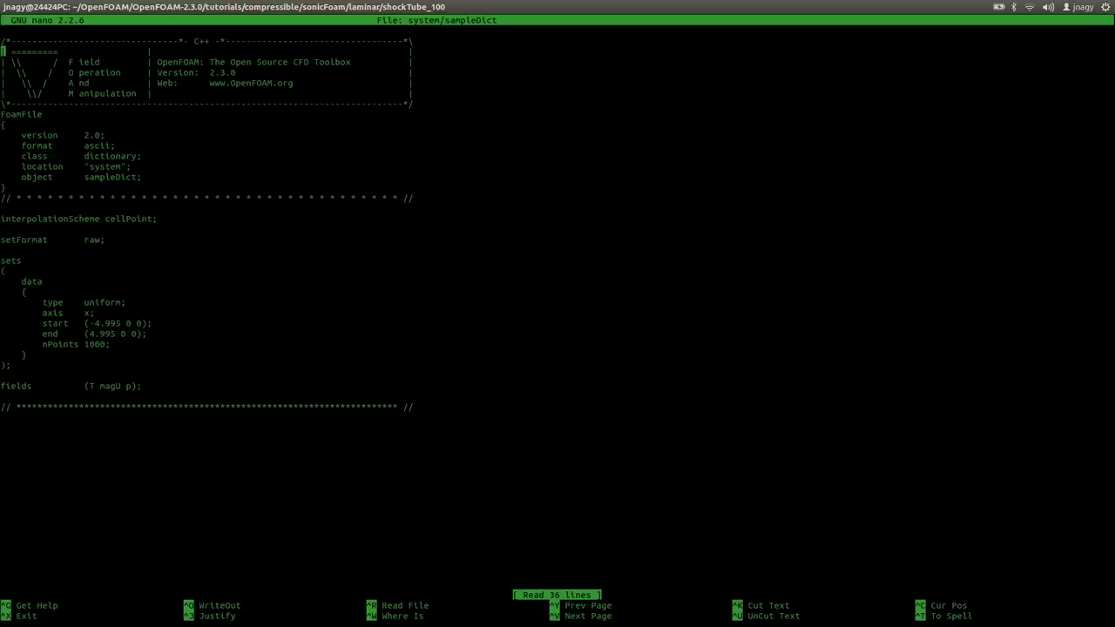
key("Down")
key("Down")
key("Down")
key("Down")
key("Down")
key("Down")
key("Down")
key("Down")
key("Down")
key("Down")
key("Down")
key("Down")
key("Down")
key("Down")
key("Down")
key("Down")
key("Down")
key("Down")
key("Down")
key("Down")
key("Up")
key("Up")
key("Up")
key("End")
key("Left")
type("0")
key("ctrl+o")
key("Return")
key("ctrl+x")
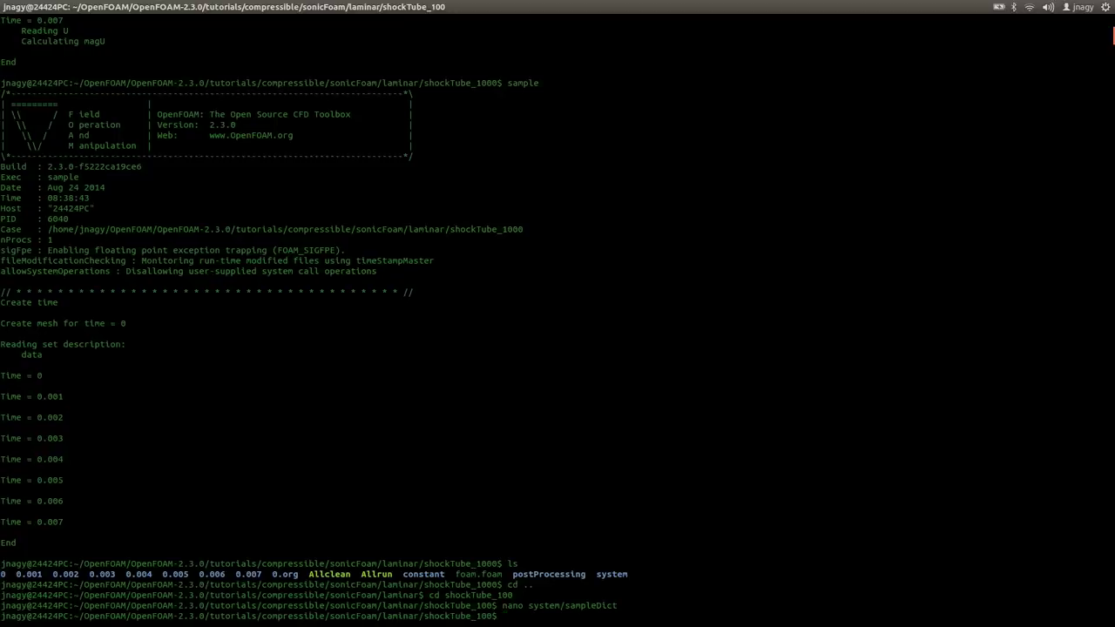
Recompute velocity magnitude with foamCalc mag U and rerun sample for shockTube_100.
type("foamCalc mag U")
key("Return")
type("sample")
key("Return")
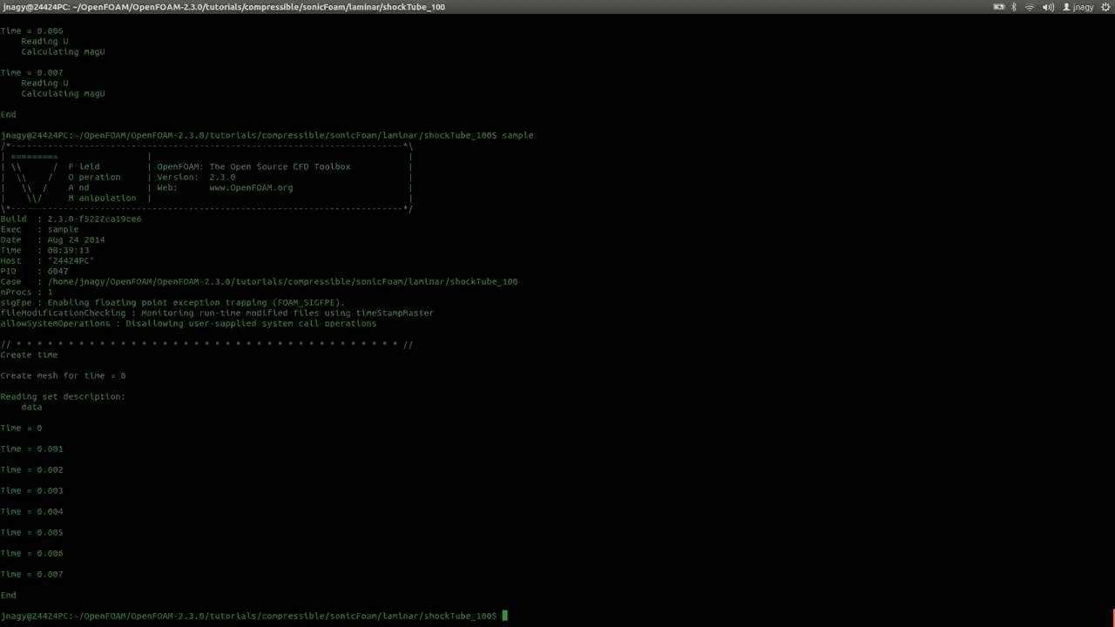
Go up to the laminar folder and list all the shockTube cases.
type("cd ..")
key("Return")
type("ls")
key("Return")
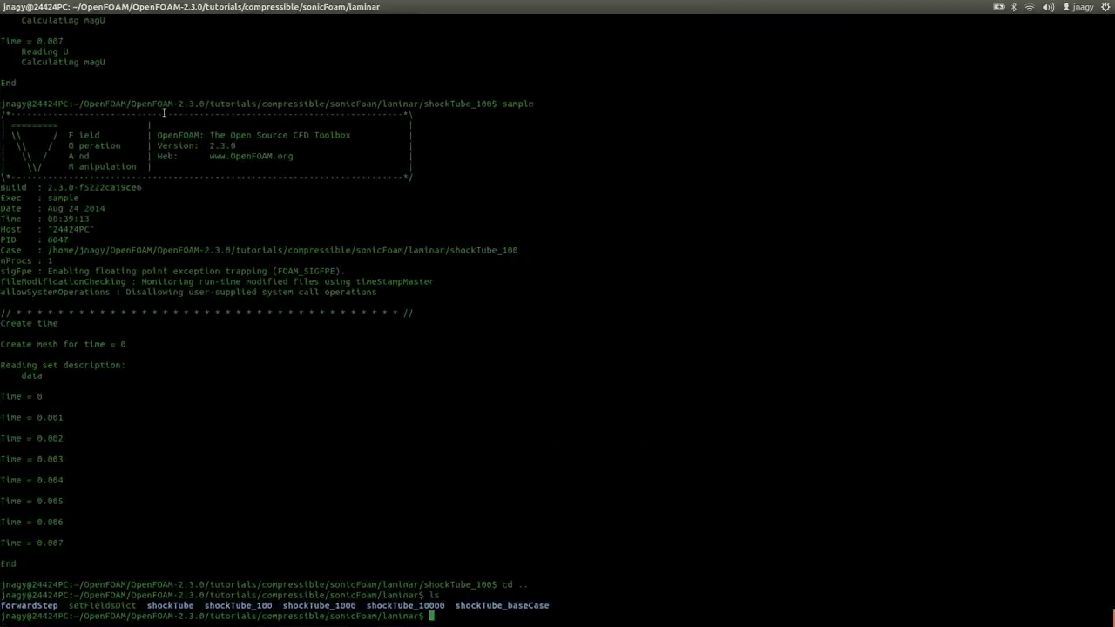
In the file manager, go up to the OpenFOAM-2.3.0 folder and return to laminar.
key("alt+Tab")
key("alt+Tab")
key("alt+Tab")
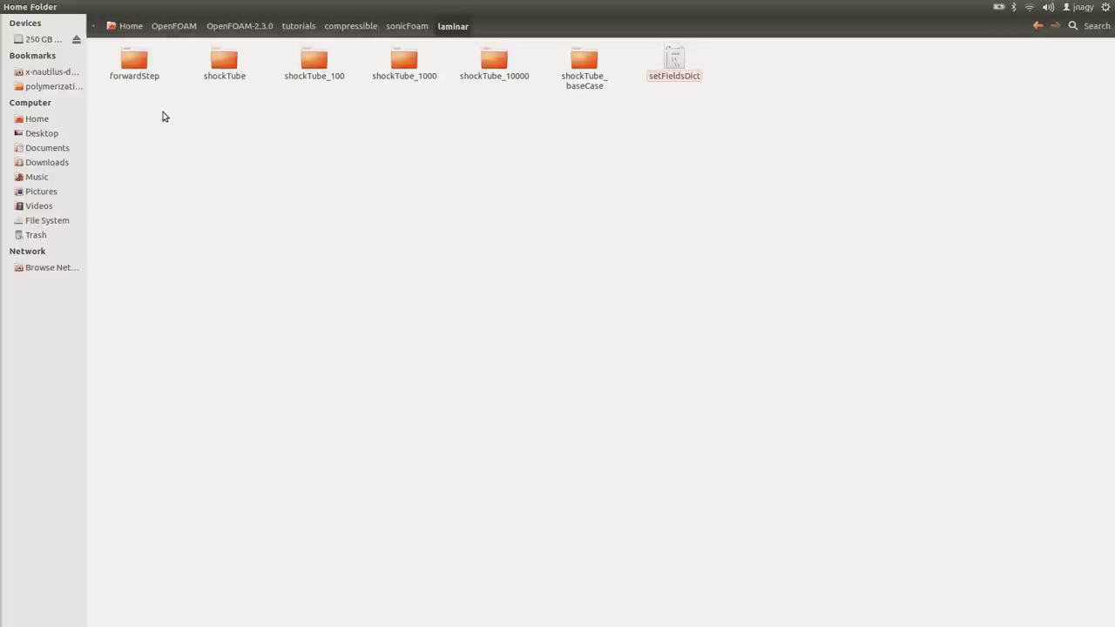
left_click(235, 28)
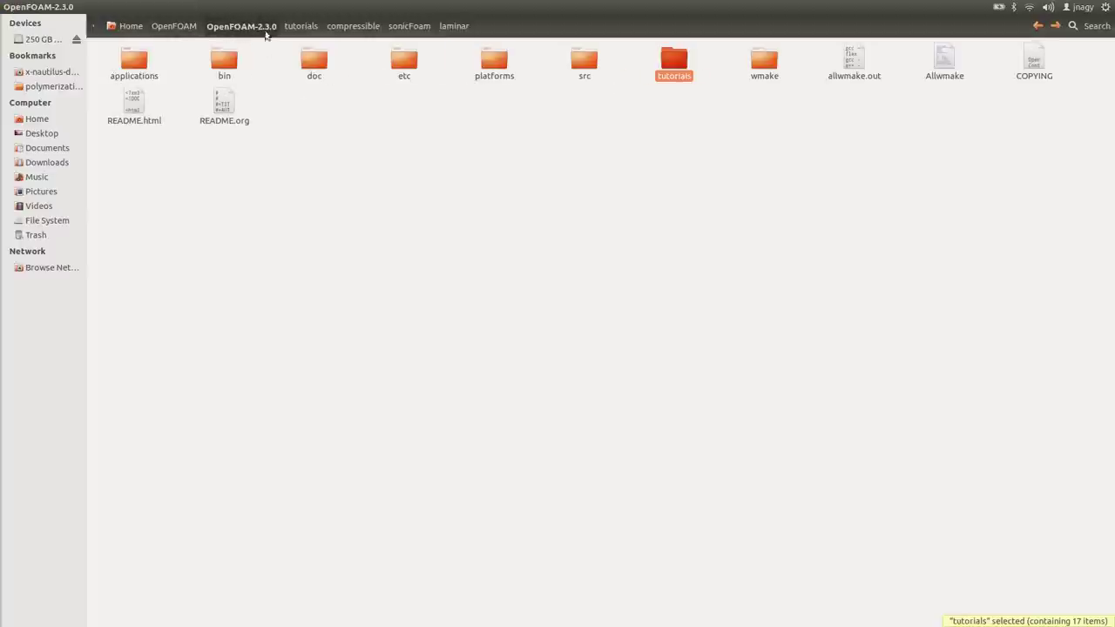
left_click(464, 29)
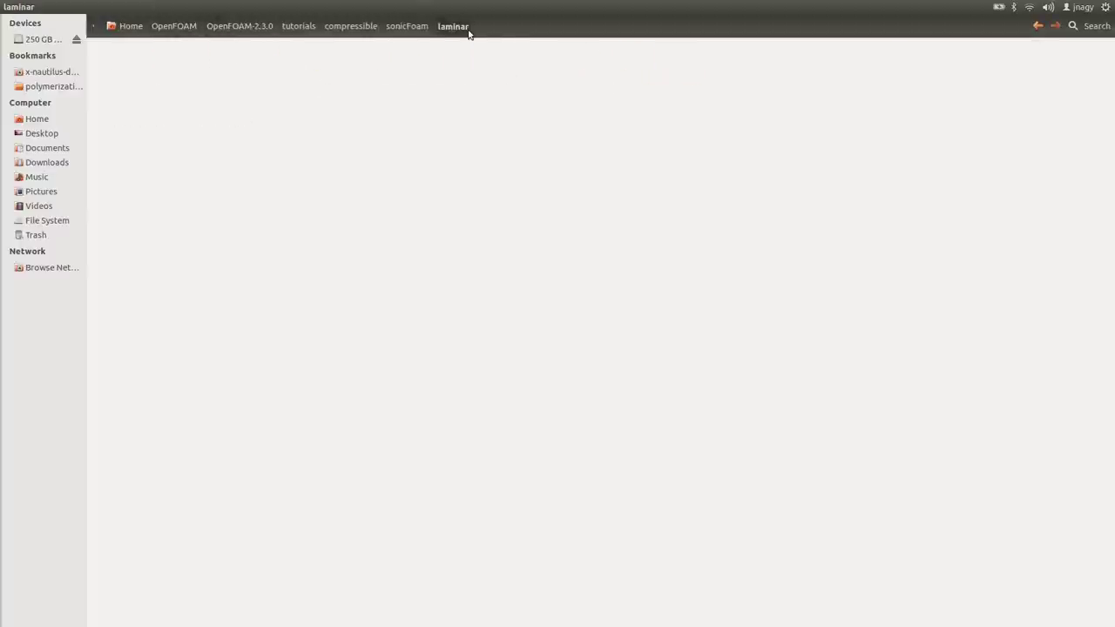
Scroll UserGuide.pdf back to page U-173, Sampling data, then return to the Terminal.
key("alt+Tab")
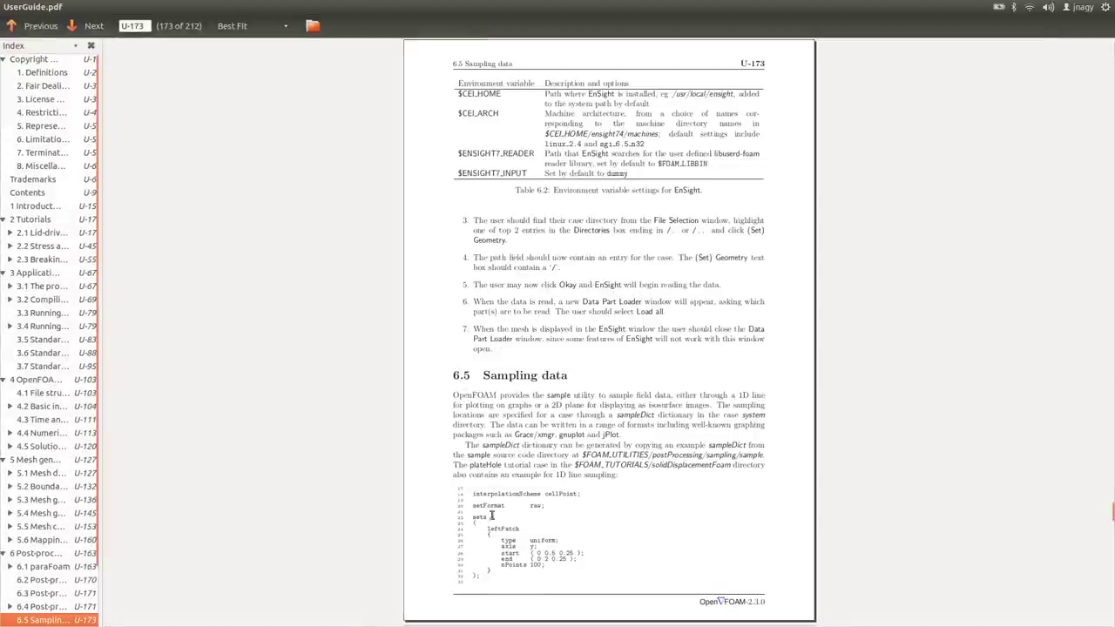
scroll(688, 429, "down", 2)
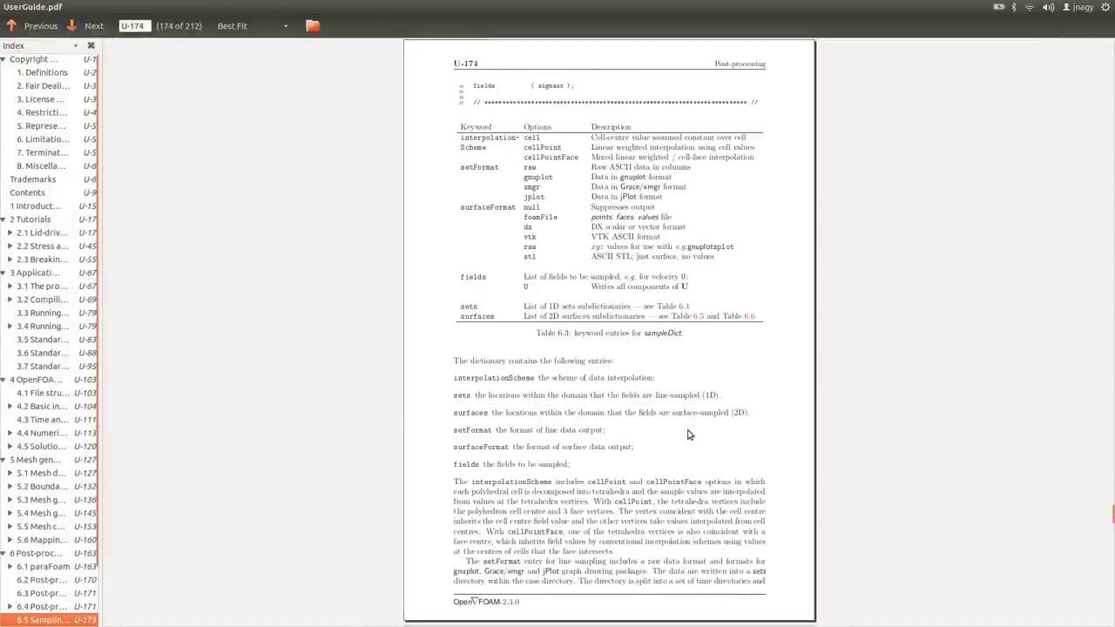
scroll(688, 434, "down", 2)
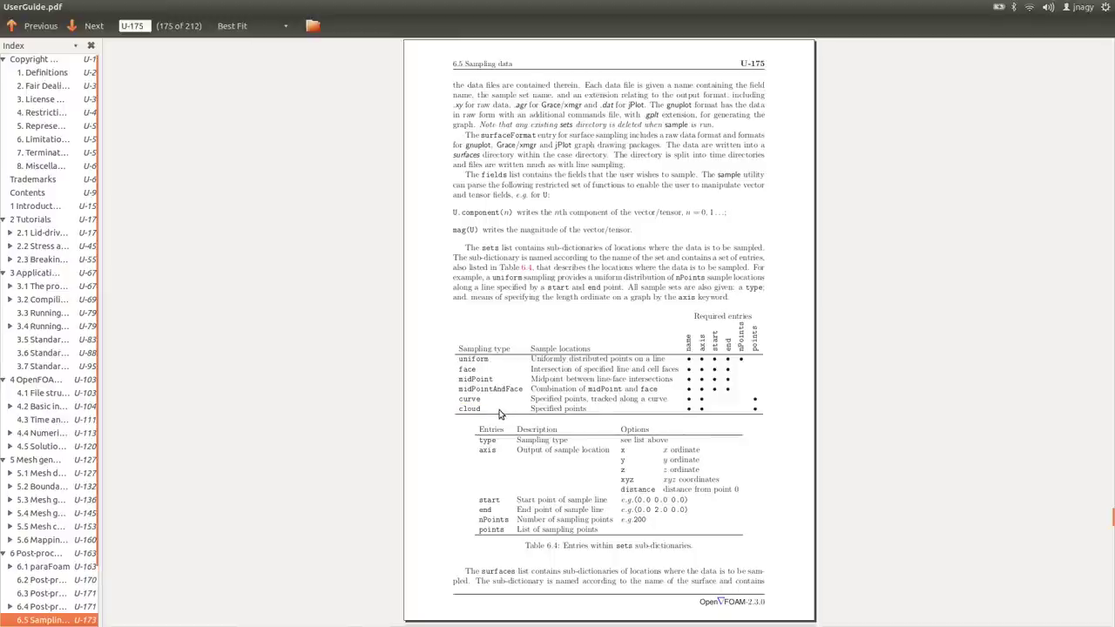
scroll(500, 414, "down", 2)
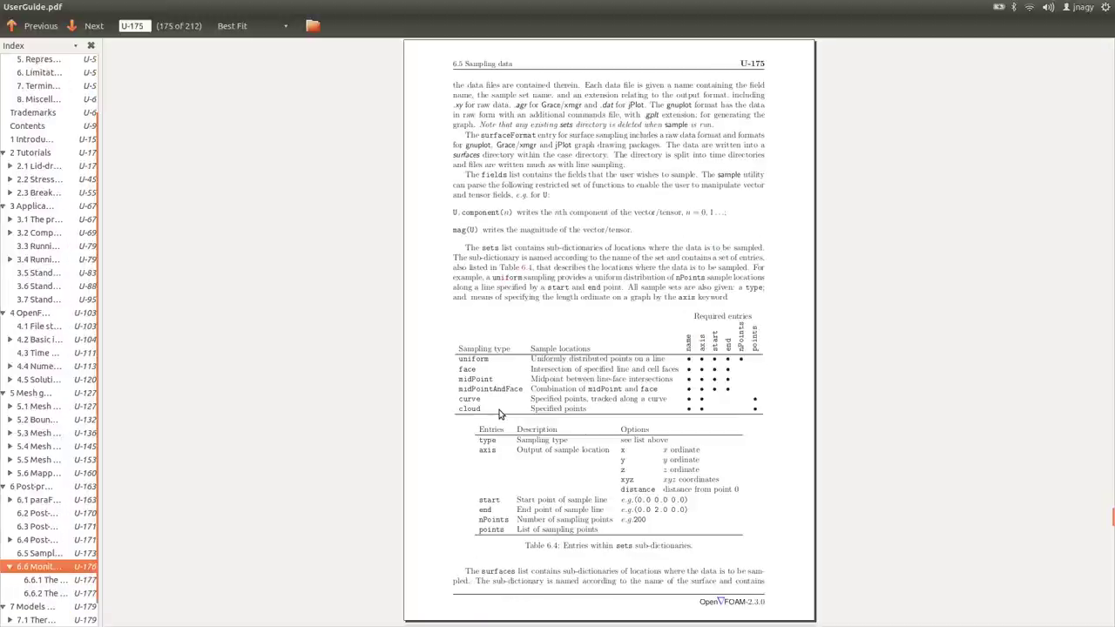
scroll(499, 413, "up", 1)
scroll(499, 412, "up", 1)
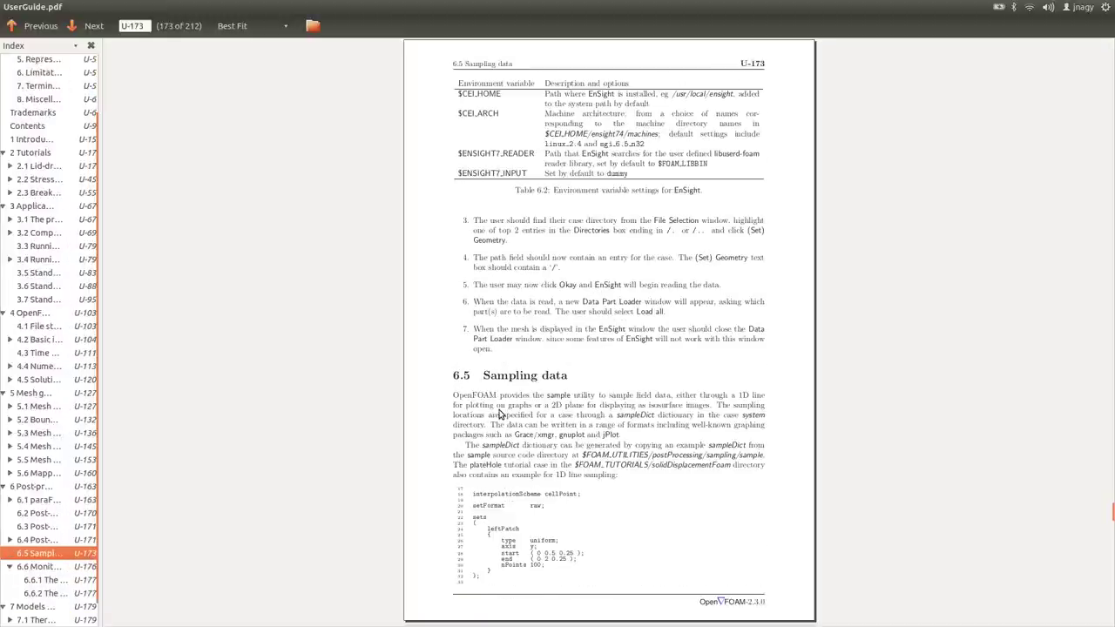
key("alt+Tab")
key("alt+Tab")
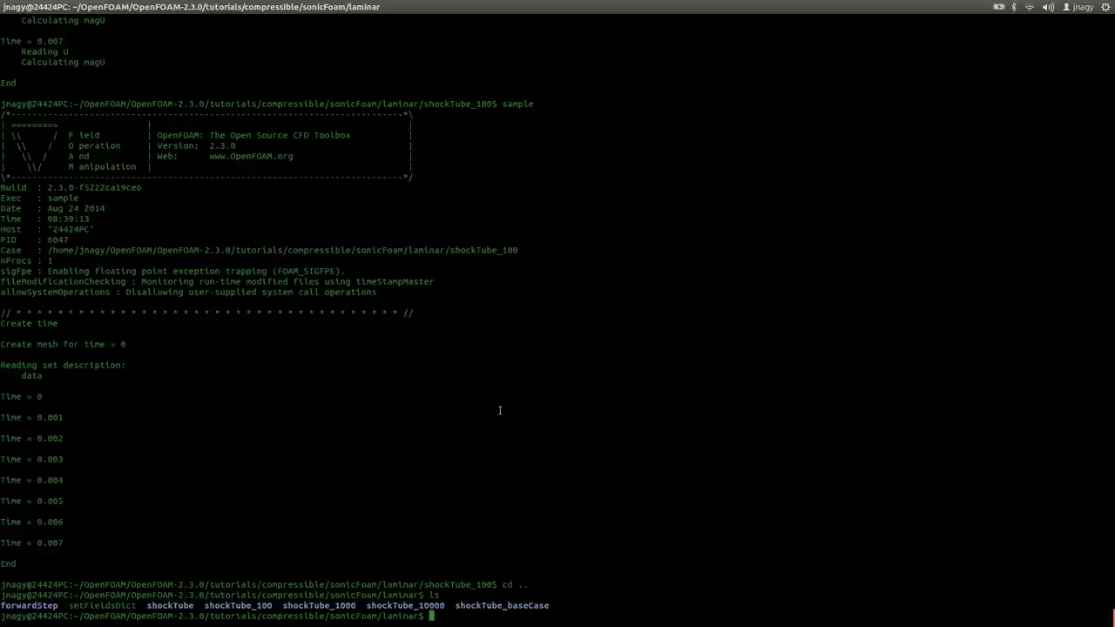
Copy shockTube_100/postProcessing/sets/0.007/data_T_magU_p.xy into the laminar folder using Tab completion.
left_click_drag(206, 605, 449, 605)
triple_click(401, 617)
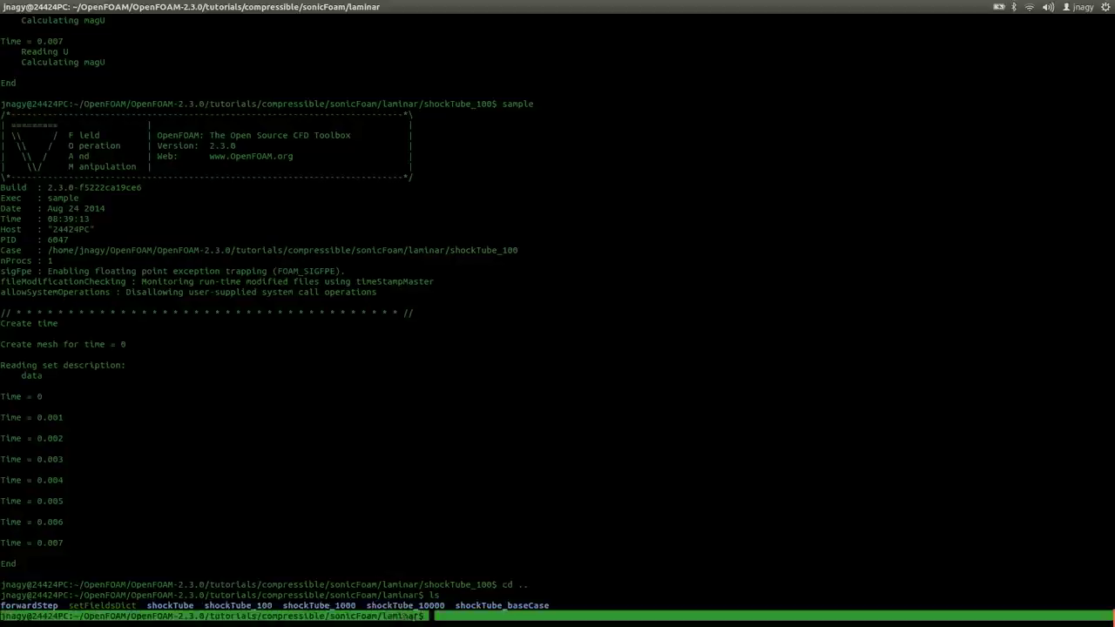
left_click(406, 618)
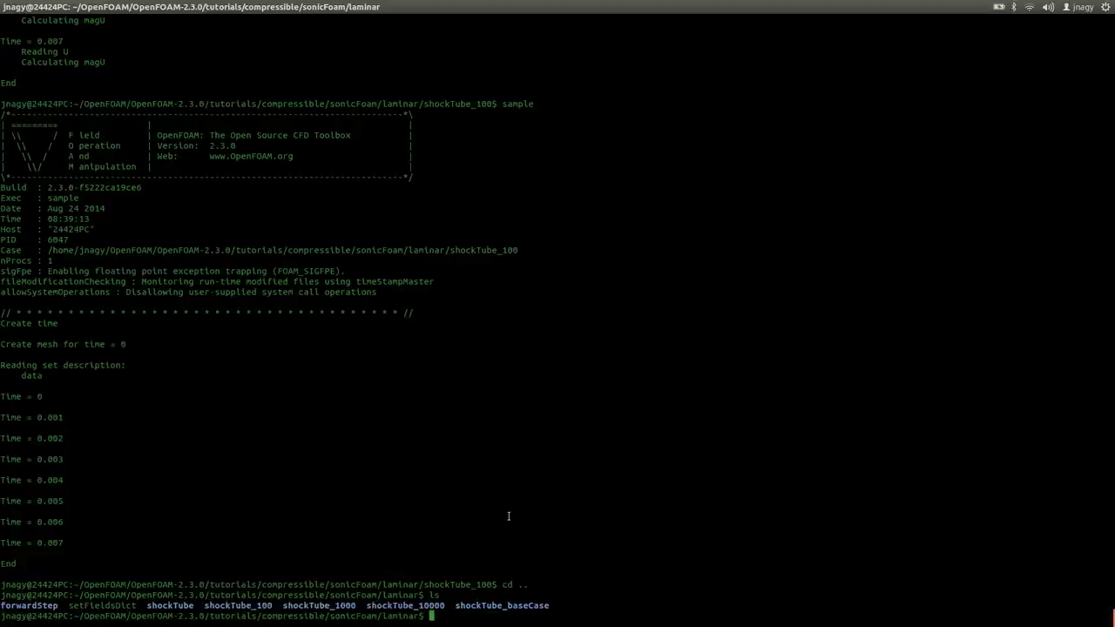
type("cp sh")
key("Tab")
type("_100/po")
key("Tab")
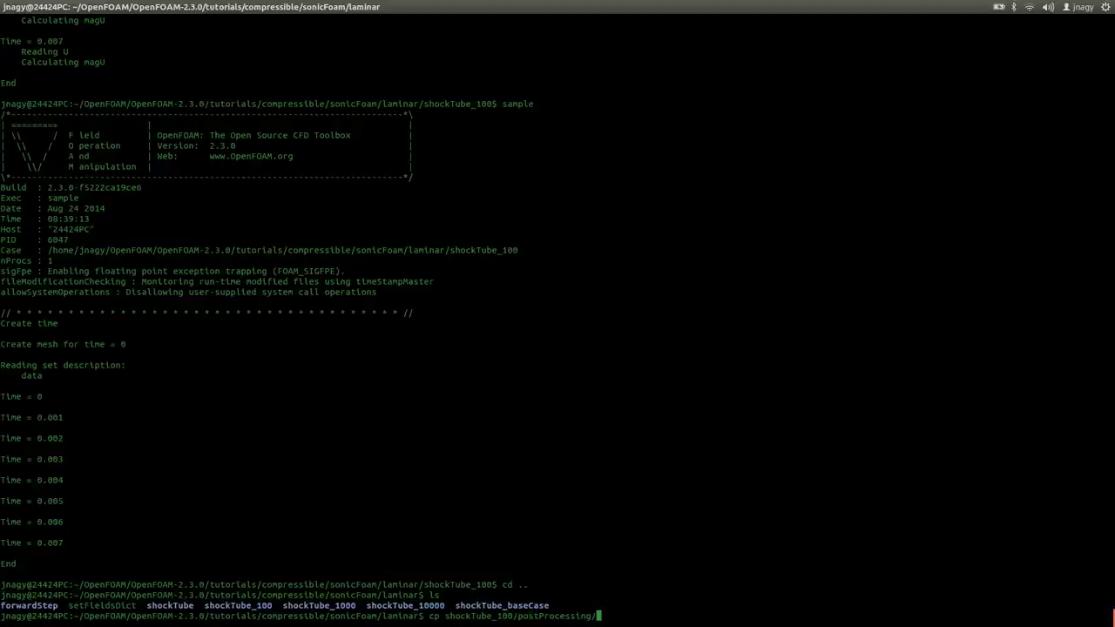
type("se")
key("Tab")
type("0.07")
key("BackSpace")
type("07/")
key("Tab")
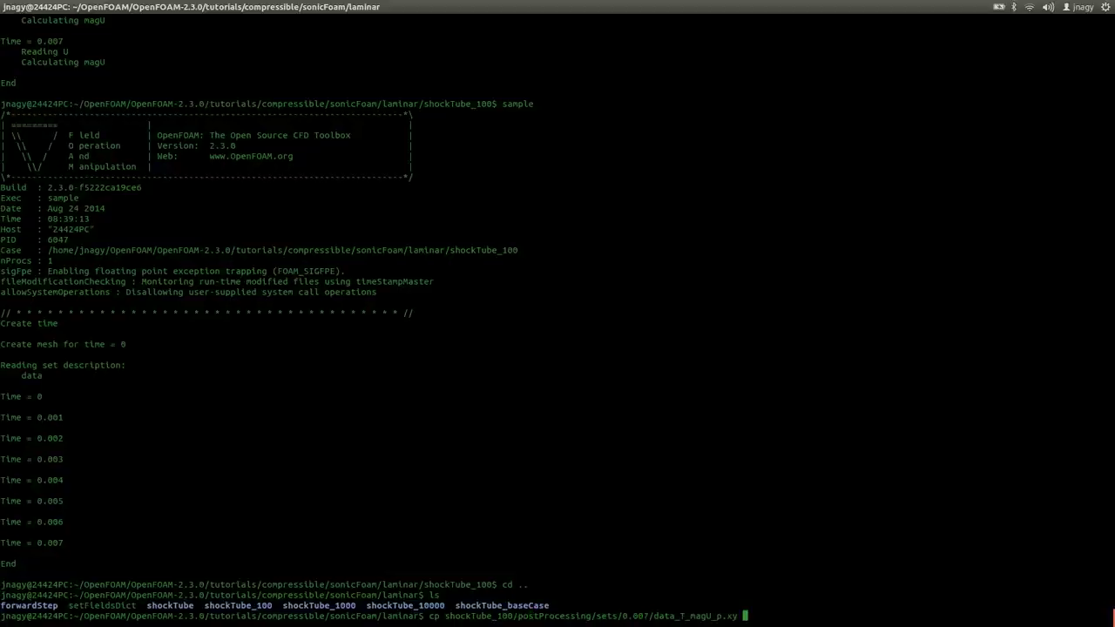
type(".")
key("Return")
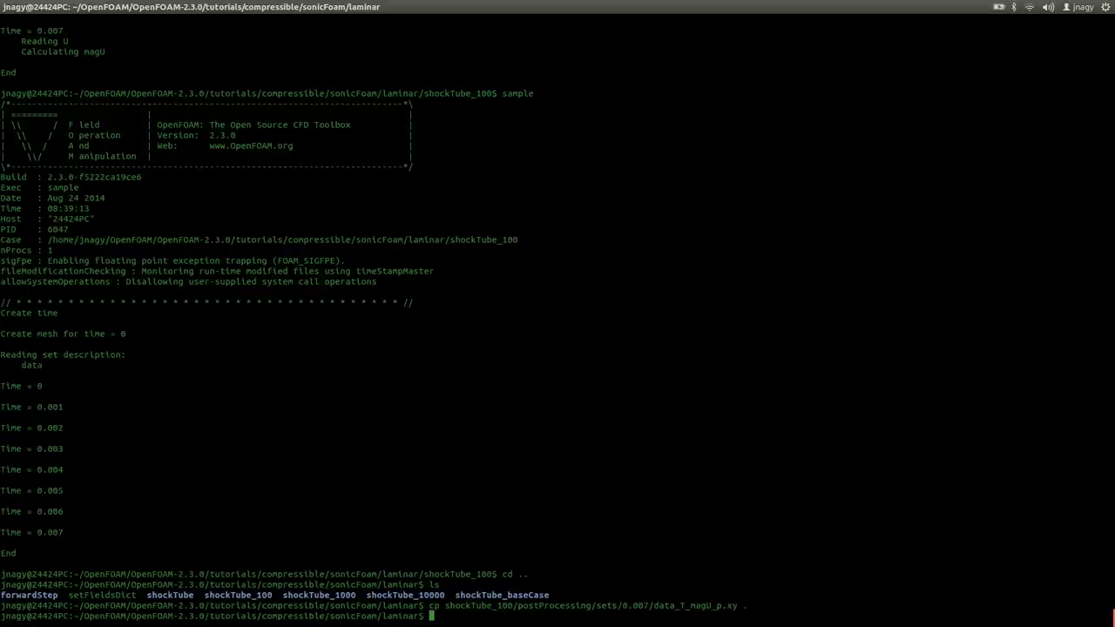
List the folder and enter a rename of data_T_magU_p.xy to data_T_magU_p_100.csv.
type("ls")
key("Return")
double_click(50, 606)
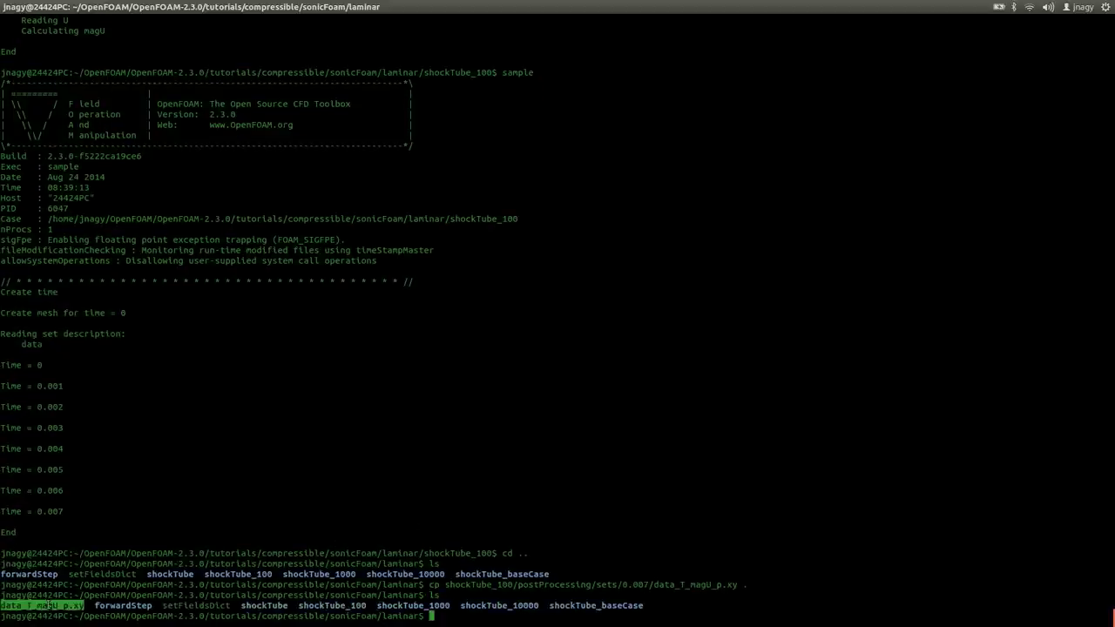
type("mv da")
key("Tab")
type("da")
key("Tab")
key("BackSpace")
key("BackSpace")
type("_100")
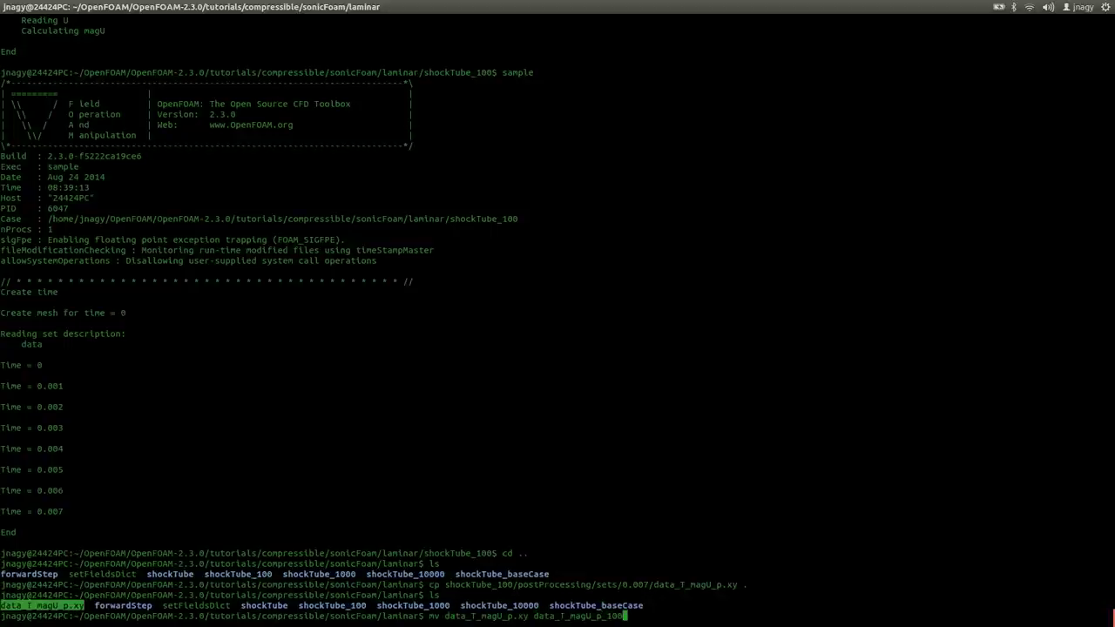
type(".csv")
Complete the rename to data_T_magU_p_100.csv, then copy shockTube_1000's 0.007 data_T_magU_p.xy sample.
key("Return")
key("Up")
key("Up")
key("Up")
key("Left")
key("Left")
key("Left")
key("Left")
key("Left")
key("Left")
key("Left")
key("Left")
key("Left")
key("Left")
key("Left")
key("Left")
key("Left")
key("Left")
key("Left")
key("Left")
key("Left")
key("Left")
key("Left")
key("Left")
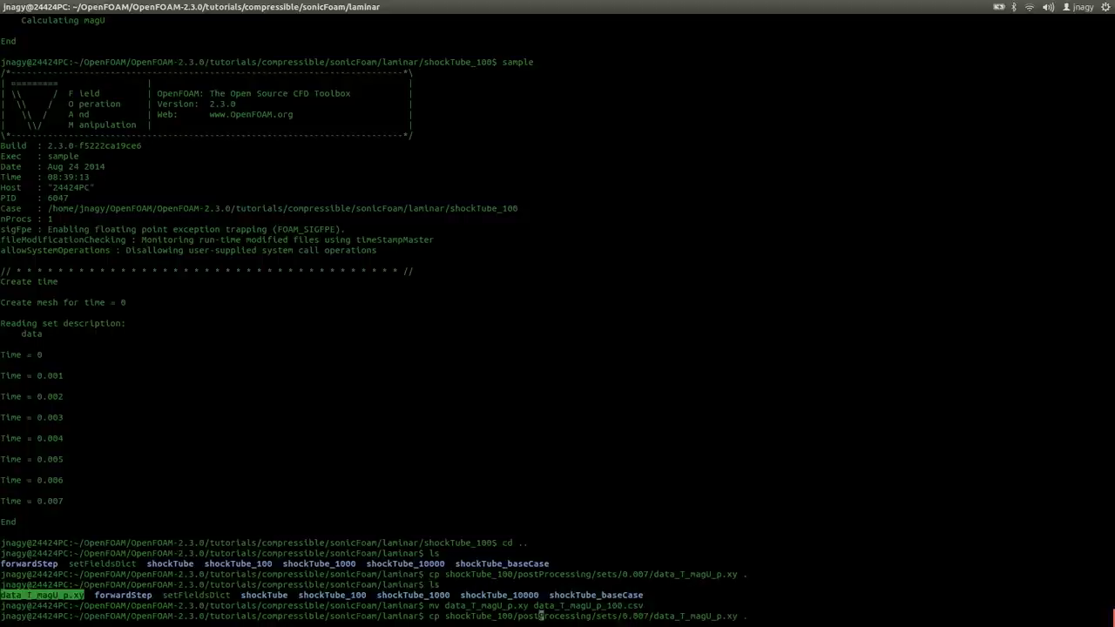
key("Left")
key("Left")
key("Left")
key("Left")
key("Left")
key("Left")
type("0")
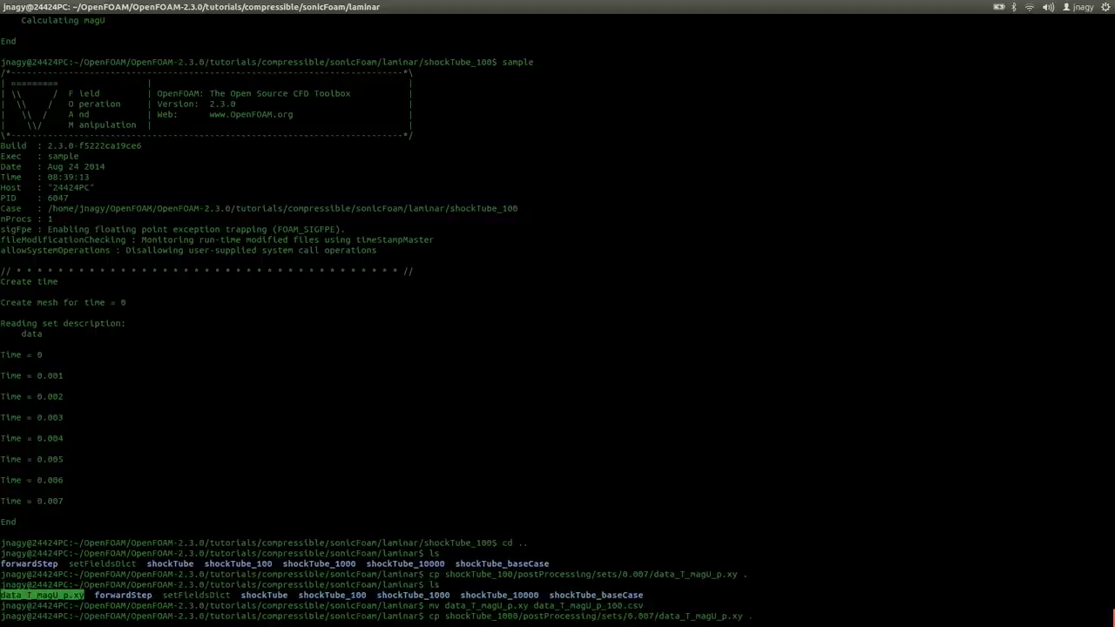
key("Return")
key("Up")
key("Up")
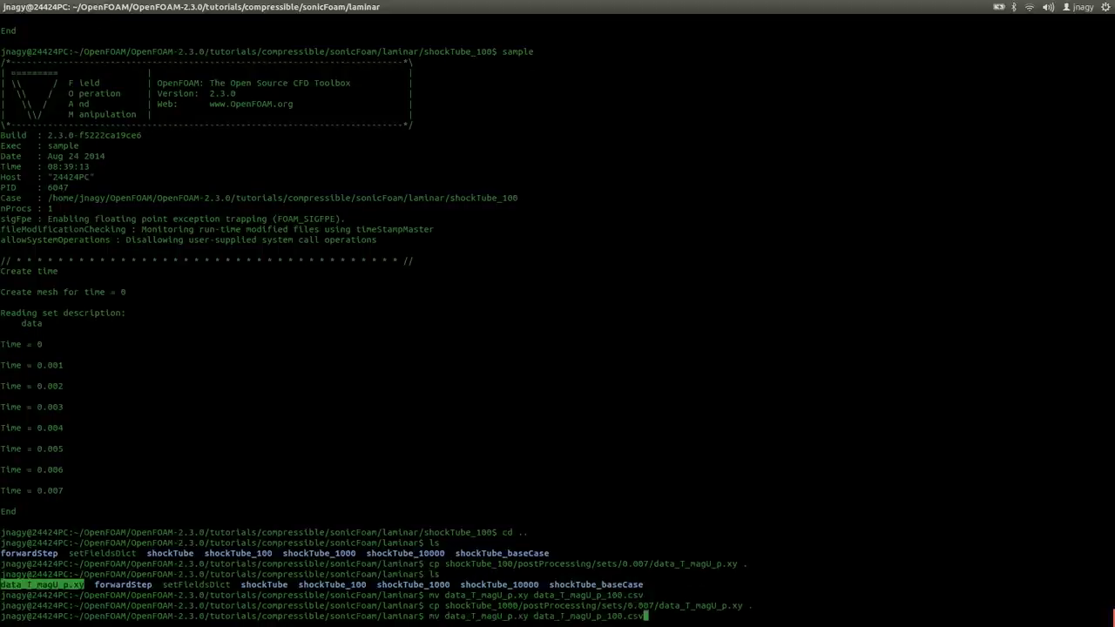
key("BackSpace")
key("BackSpace")
key("BackSpace")
key("BackSpace")
key("BackSpace")
key("BackSpace")
key("BackSpace")
key("BackSpace")
key("BackSpace")
key("BackSpace")
key("BackSpace")
key("BackSpace")
key("BackSpace")
key("BackSpace")
key("BackSpace")
key("BackSpace")
key("BackSpace")
key("BackSpace")
key("BackSpace")
key("BackSpace")
type("ls")
key("Return")
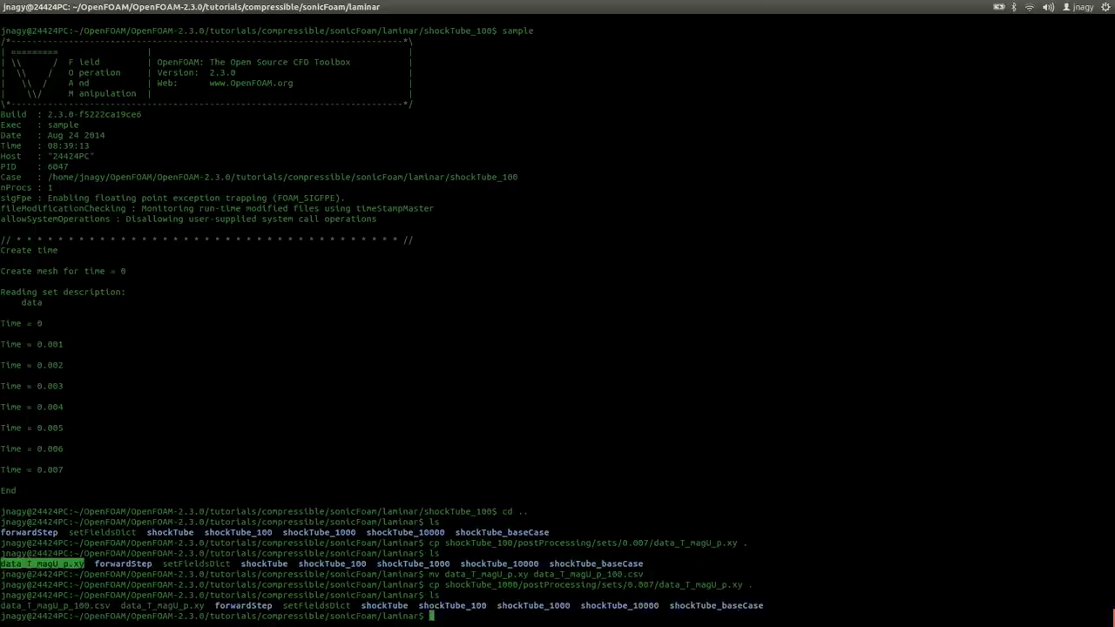
Rename the shockTube_1000 copy to data_T_magU_p_1000.csv and list the folder.
double_click(86, 607)
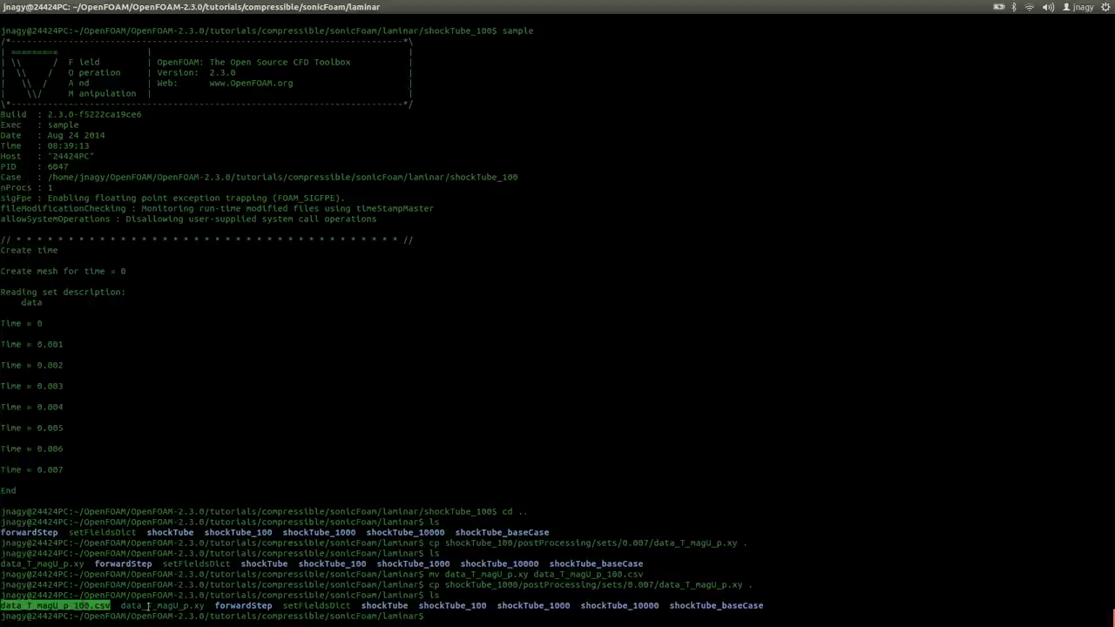
left_click(170, 607)
double_click(169, 605)
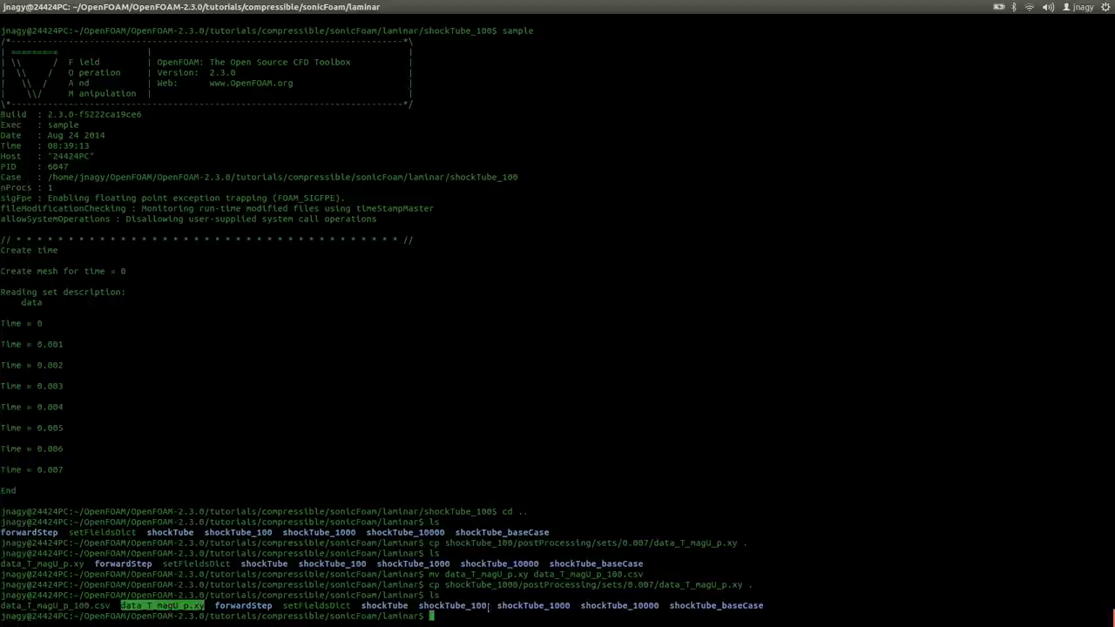
key("Up")
key("Up")
key("Up")
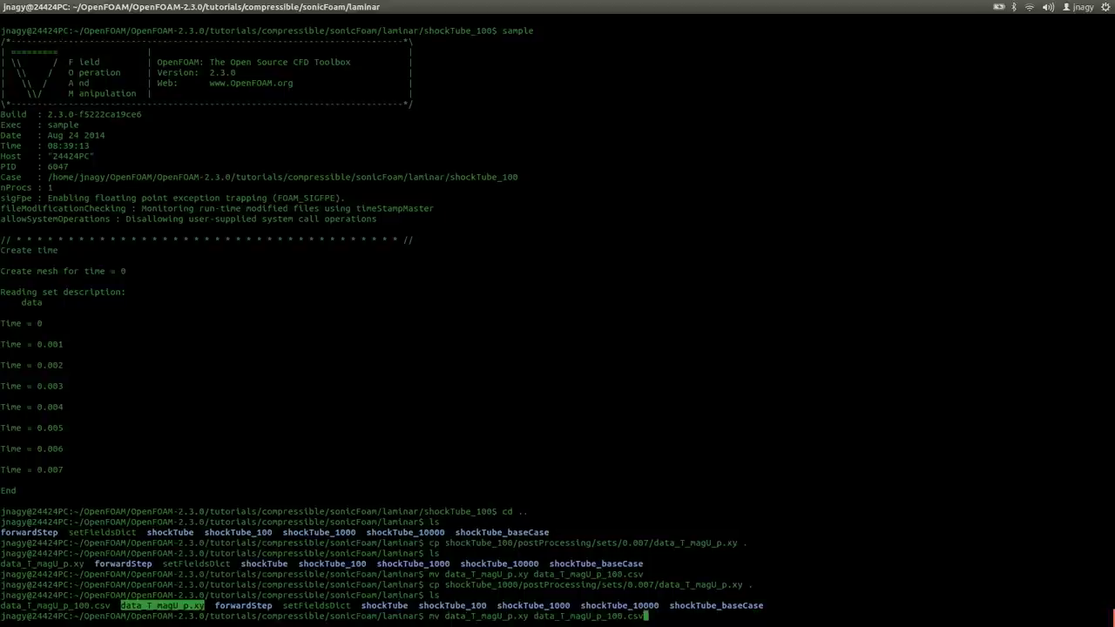
key("Left")
key("Left")
key("Left")
key("Left")
type("0")
key("Return")
type("ls")
key("Return")
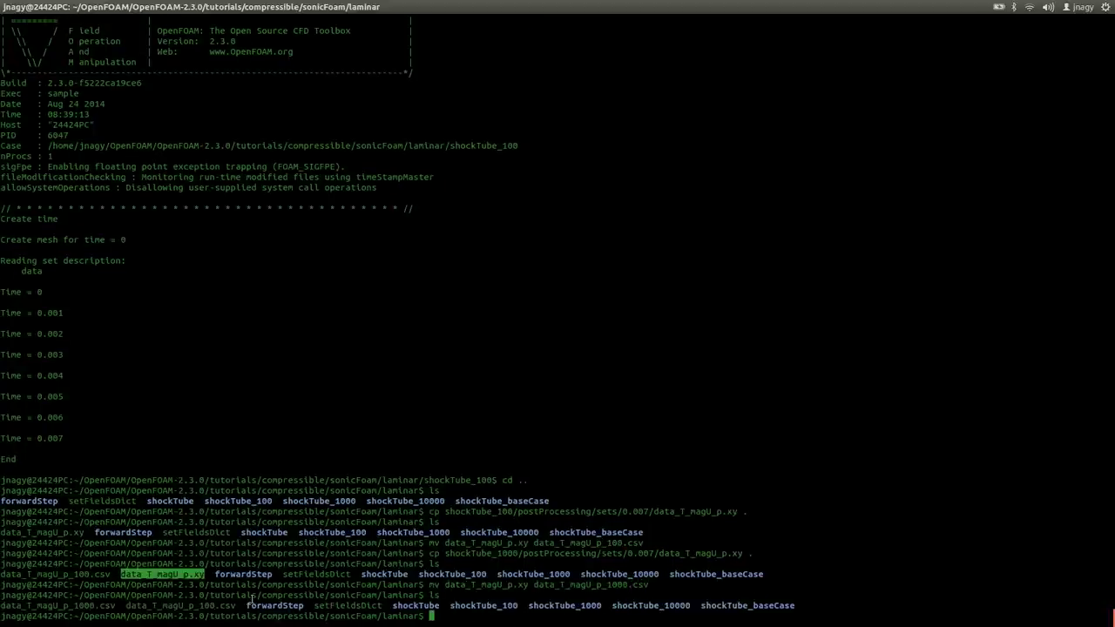
Copy shockTube_10000's sample, rename it data_T_magU_p_10000.csv, and list the three CSV files.
key("Up")
key("Up")
key("Up")
key("Up")
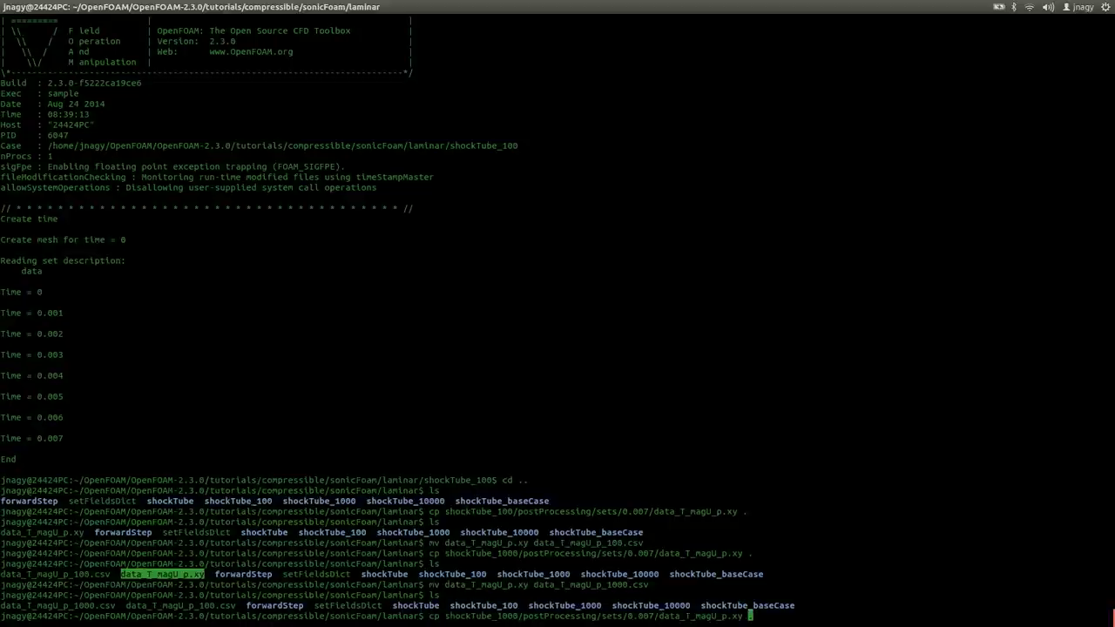
key("Left")
key("Left")
key("Left")
key("Left")
key("Left")
key("Left")
key("Left")
key("Left")
key("Left")
key("Left")
key("Left")
key("Left")
key("Left")
key("Left")
key("Left")
key("Left")
key("Left")
key("Left")
key("Left")
key("Left")
type("0")
key("Return")
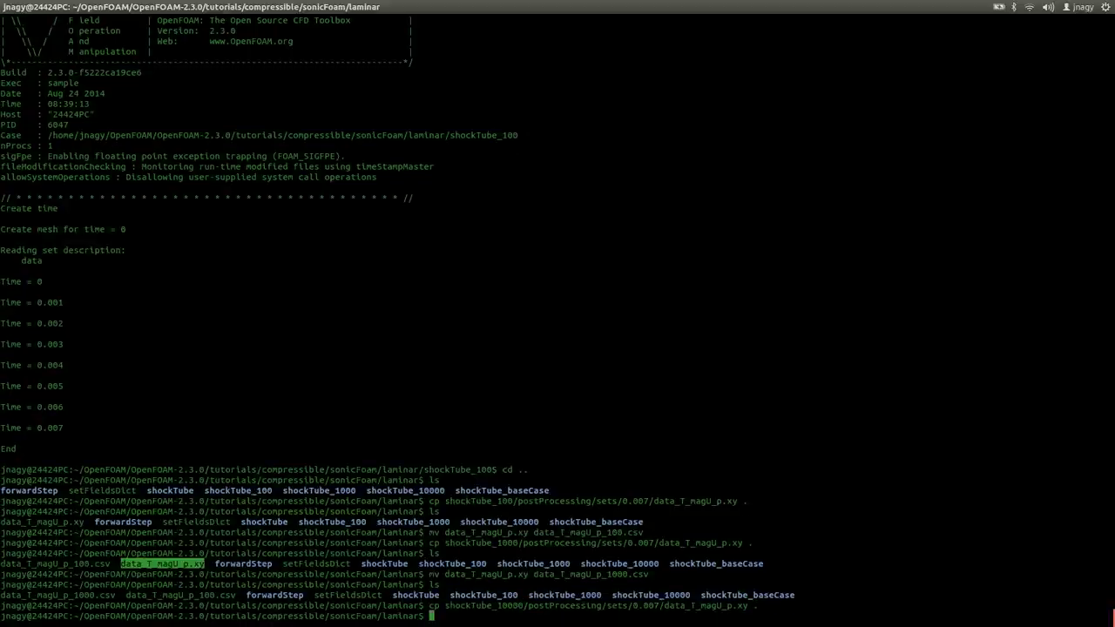
key("Up")
key("Up")
key("Up")
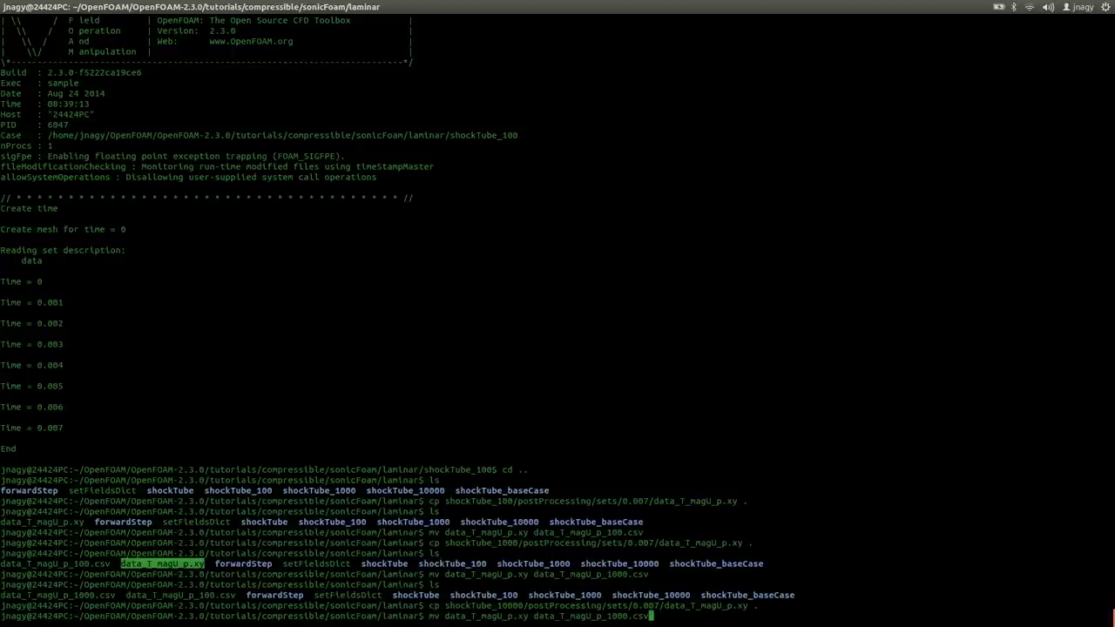
key("Left")
key("Left")
key("Left")
key("Left")
type("0")
key("Return")
type("ls")
key("Return")
left_click_drag(365, 605, 1, 605)
Launch LibreOffice Calc and open data_T_magU_p_100.csv with the default text import settings.
mouse_move(4, 323)
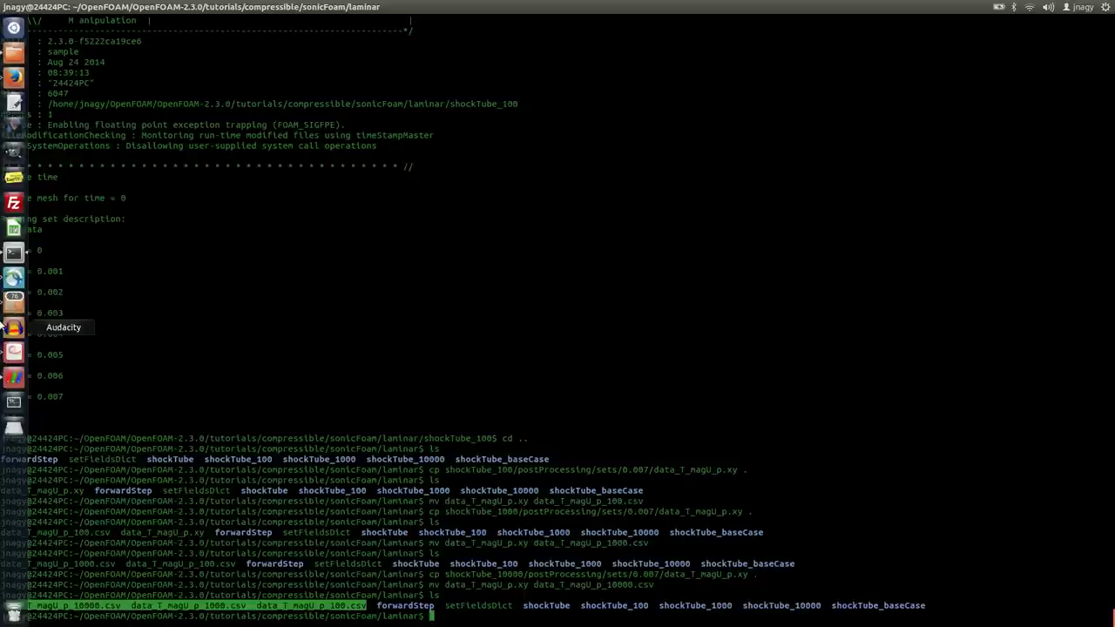
left_click(14, 229)
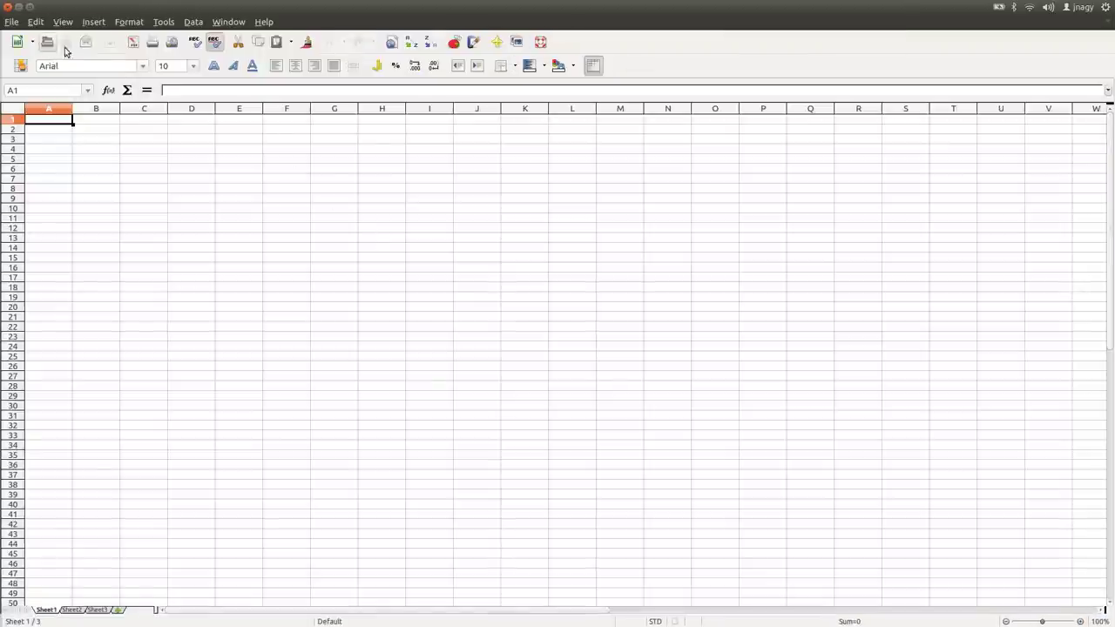
left_click(54, 45)
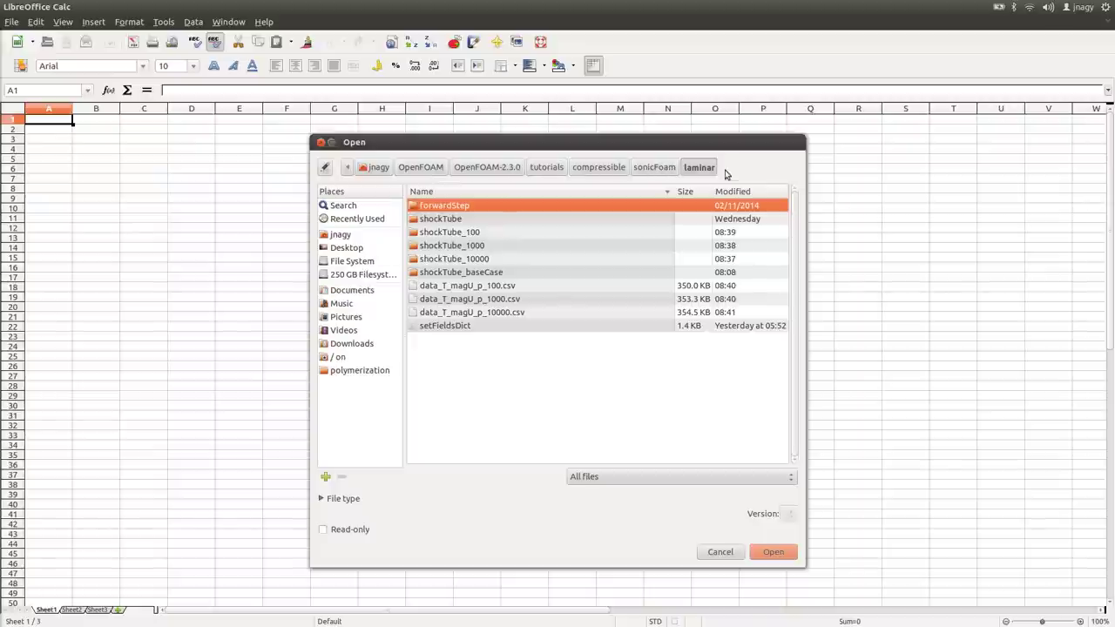
double_click(492, 288)
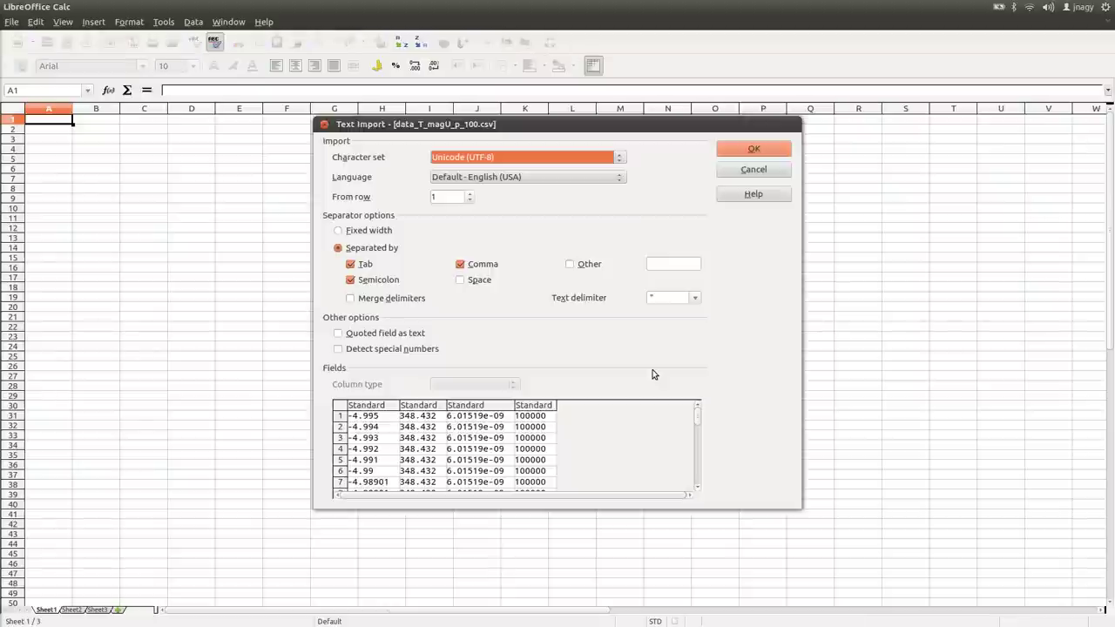
left_click(754, 150)
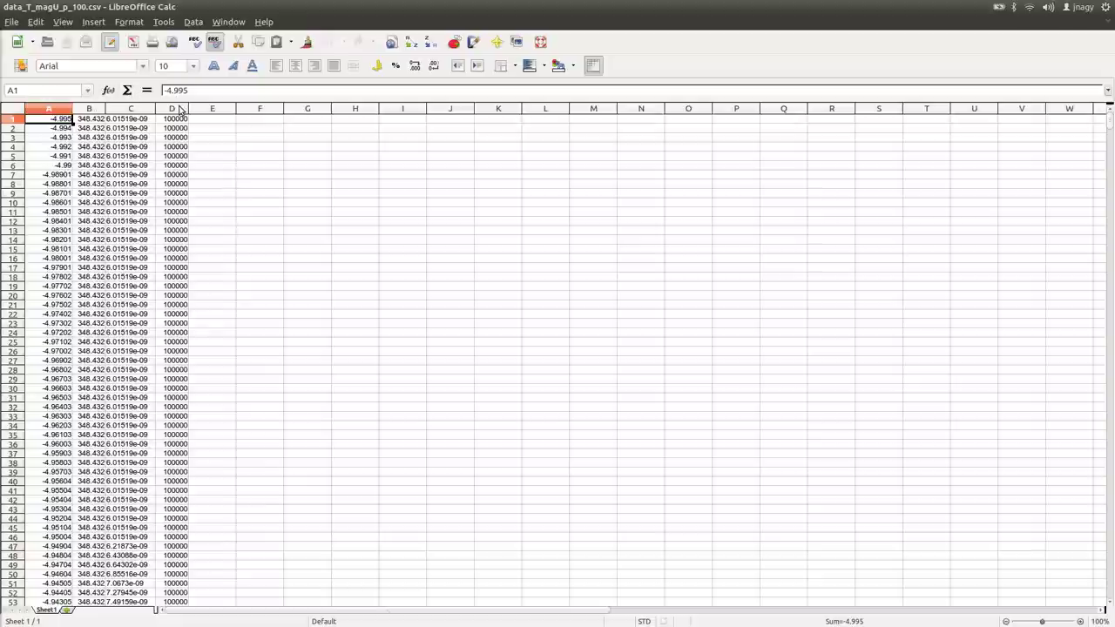
Open data_T_magU_p_1000.csv and paste its columns A–D into columns F–I of the 100 file.
left_click(47, 42)
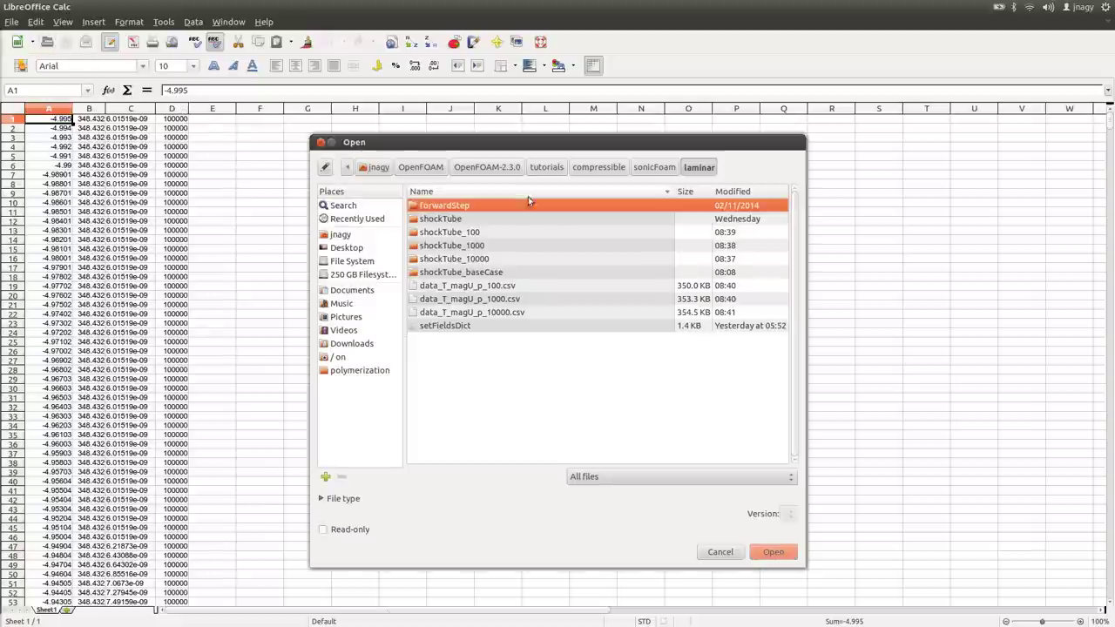
left_click(497, 300)
double_click(497, 300)
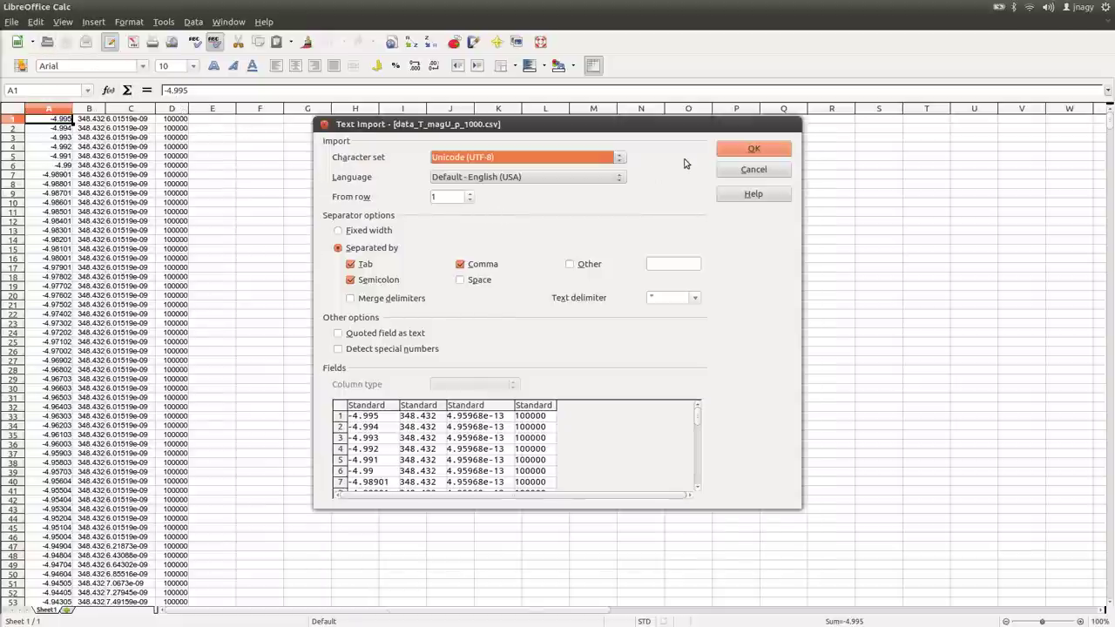
left_click(739, 152)
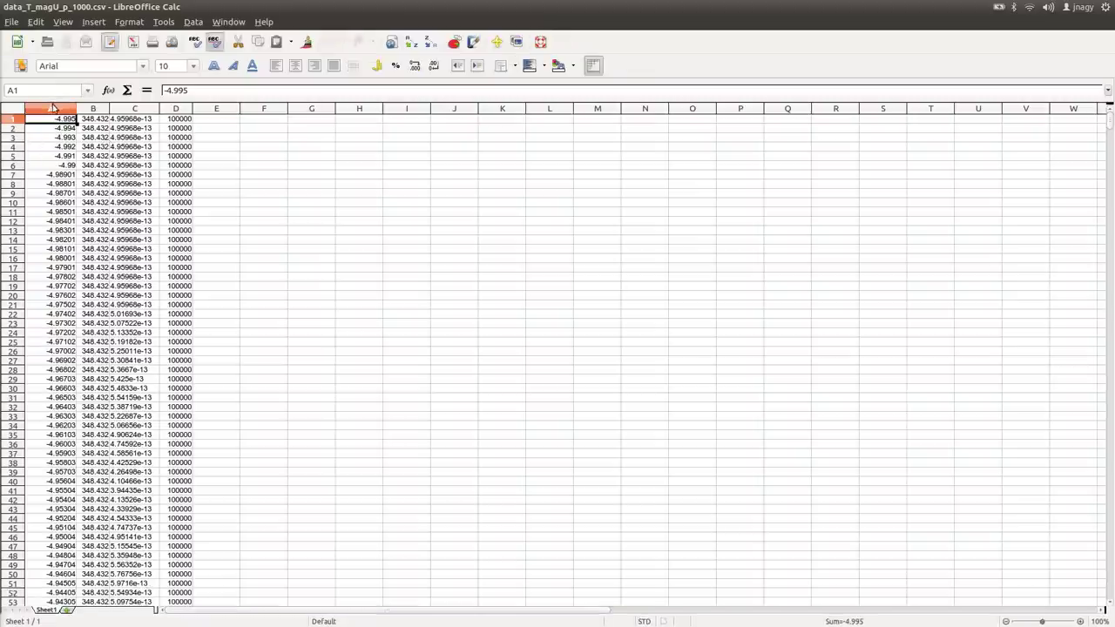
left_click_drag(53, 108, 180, 110)
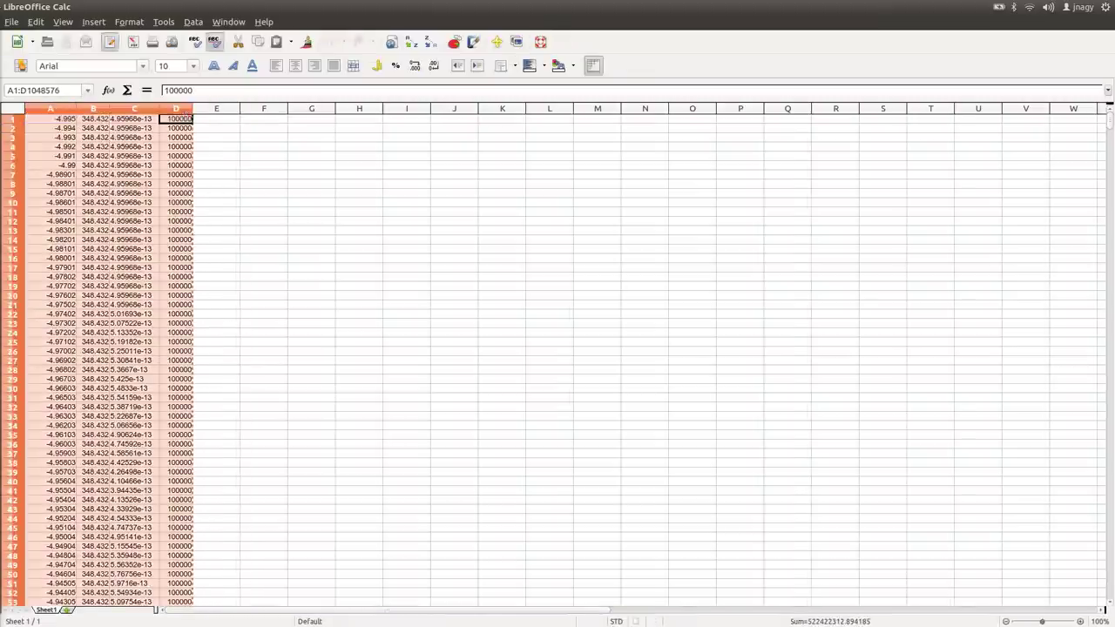
key("alt+Tab")
left_click(253, 109)
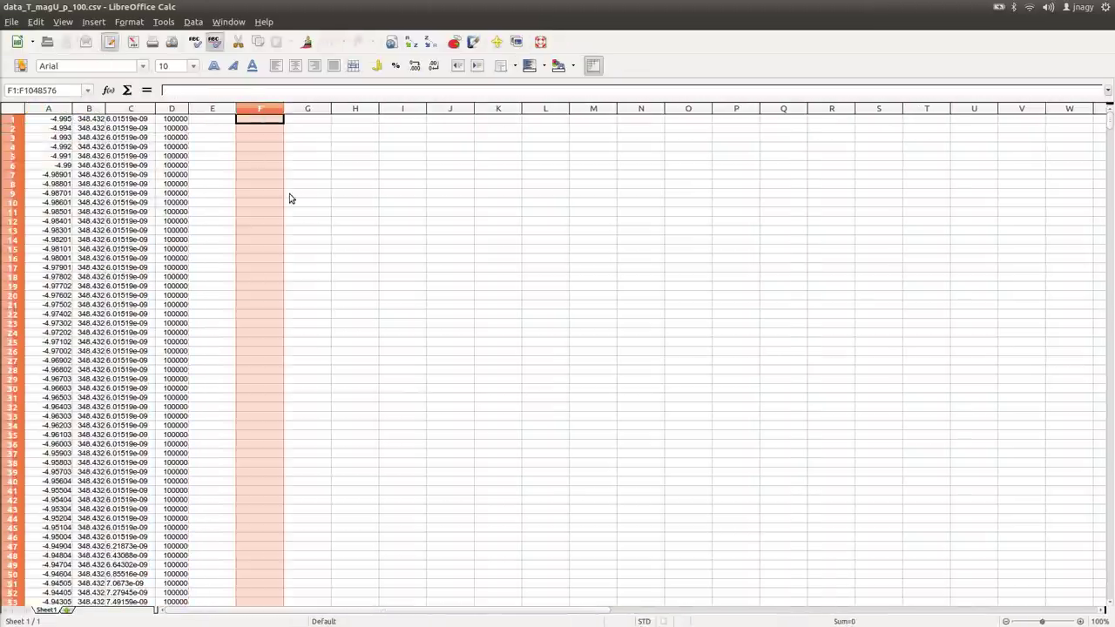
key("ctrl+v")
key("alt+Tab")
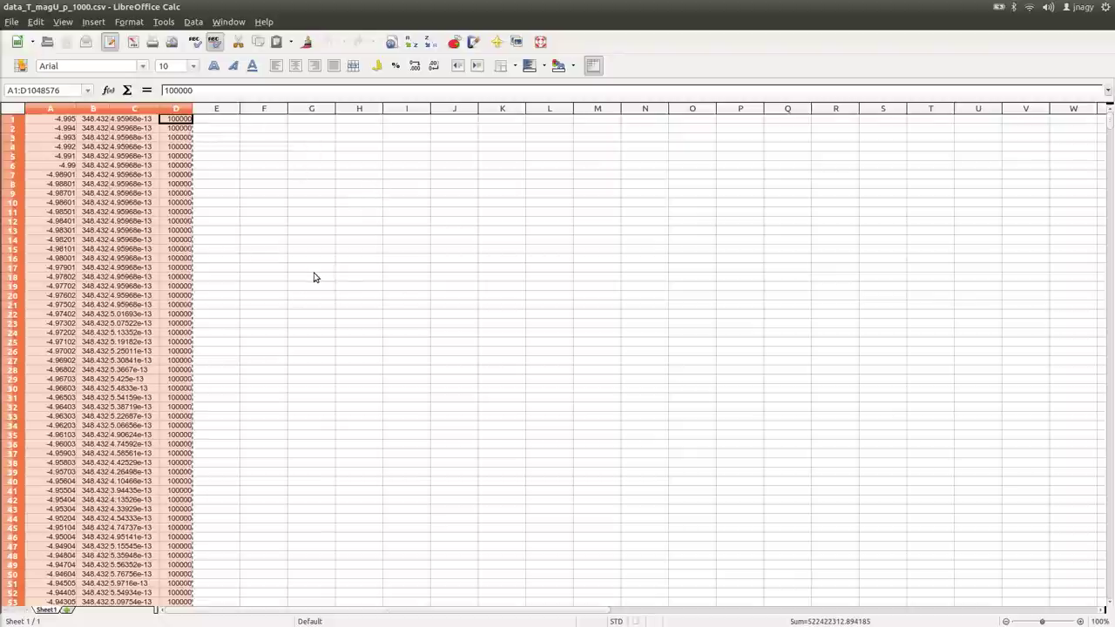
key("alt+Tab")
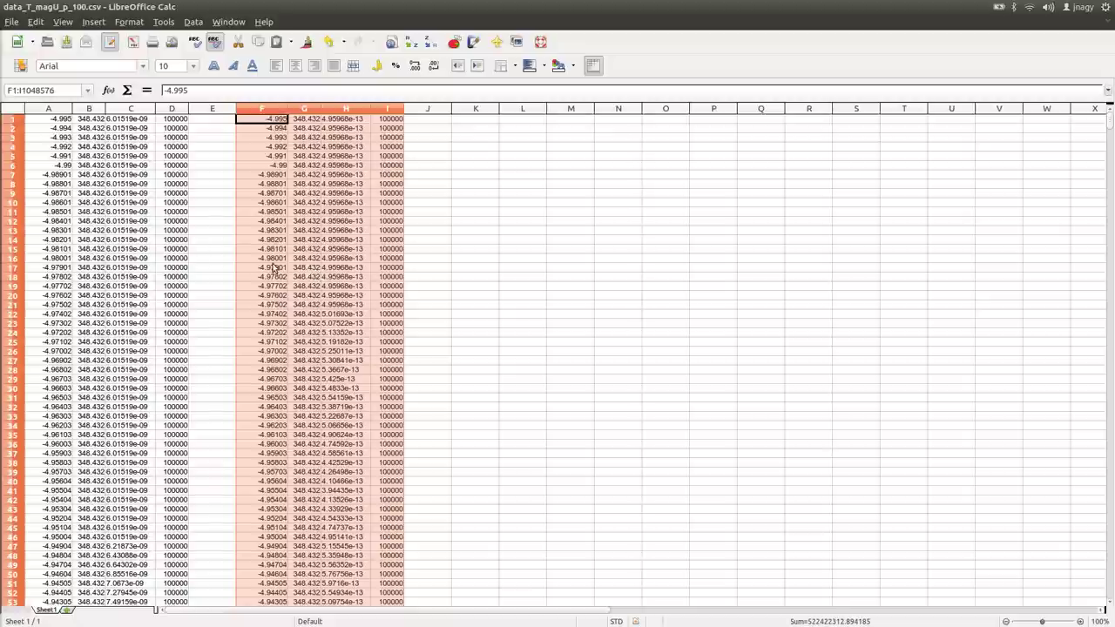
Open data_T_magU_p_10000.csv and paste its columns A–D into columns K–N of the 100 file.
left_click(48, 43)
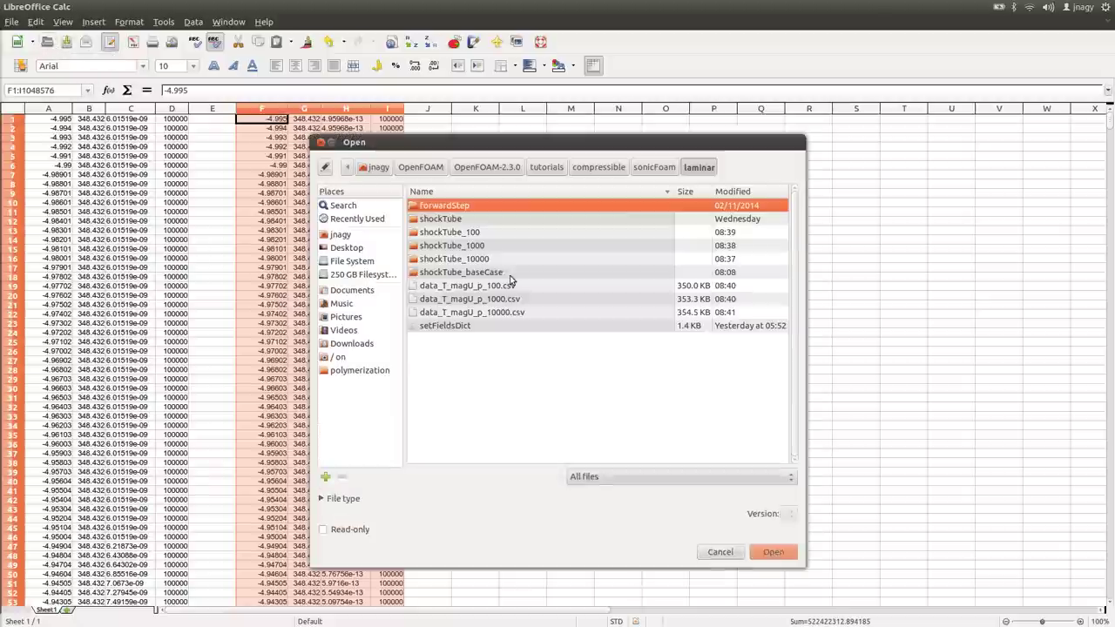
left_click(500, 313)
key("Return")
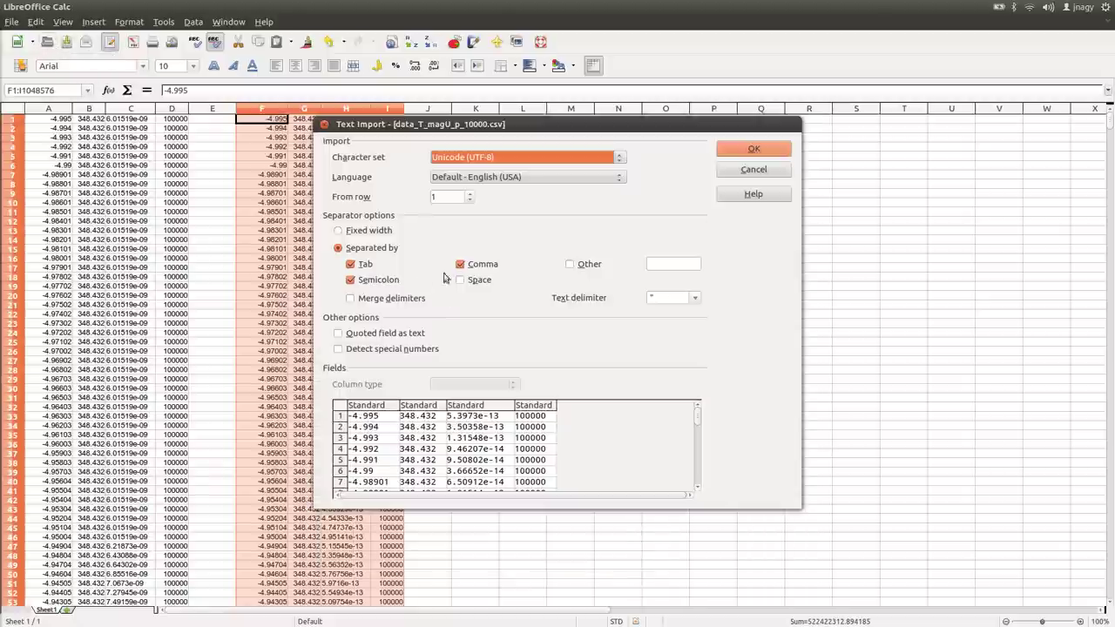
left_click(732, 150)
left_click_drag(61, 108, 177, 108)
key("ctrl+c")
key("alt+Tab")
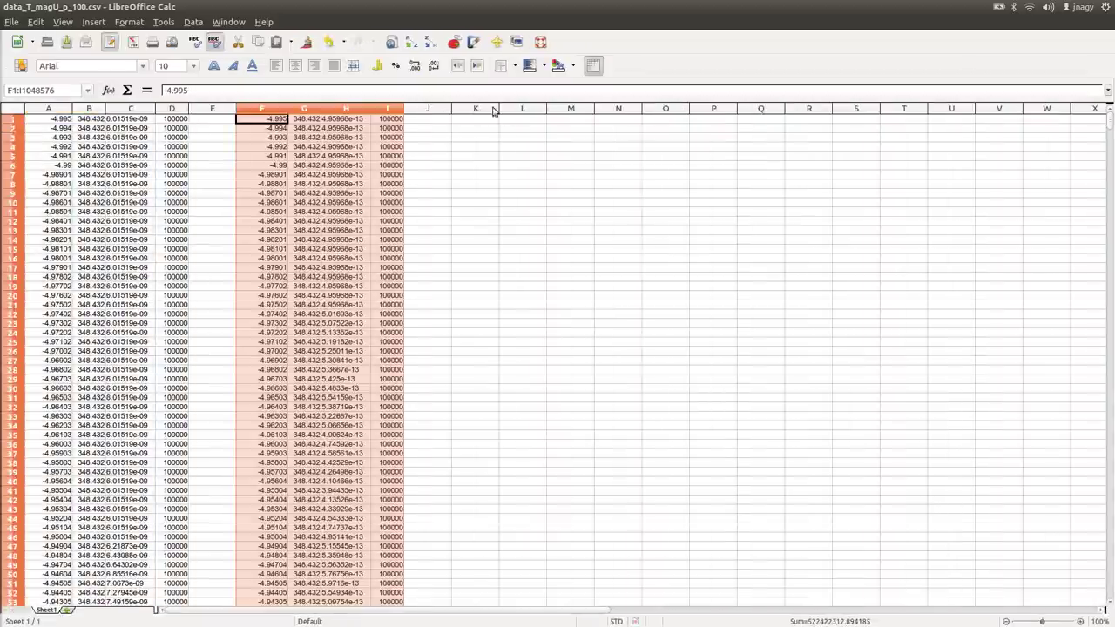
left_click_drag(485, 108, 592, 108)
key("alt+Tab")
key("alt+Tab")
key("ctrl+v")
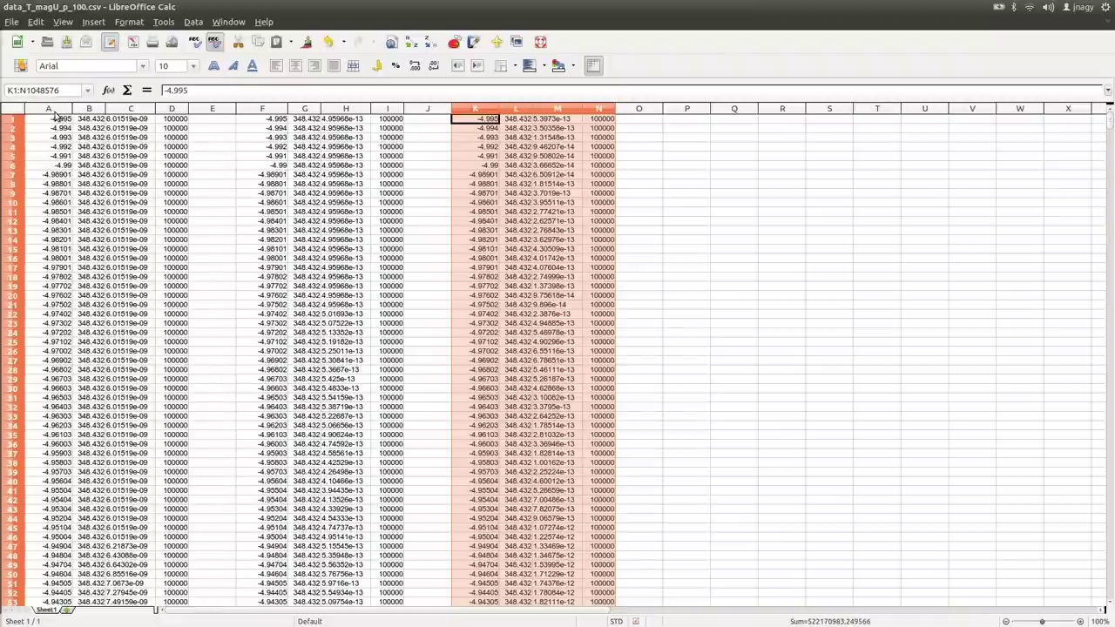
Review the three case blocks in columns A–D, F–I and K–N.
left_click_drag(52, 108, 174, 108)
left_click_drag(280, 108, 383, 108)
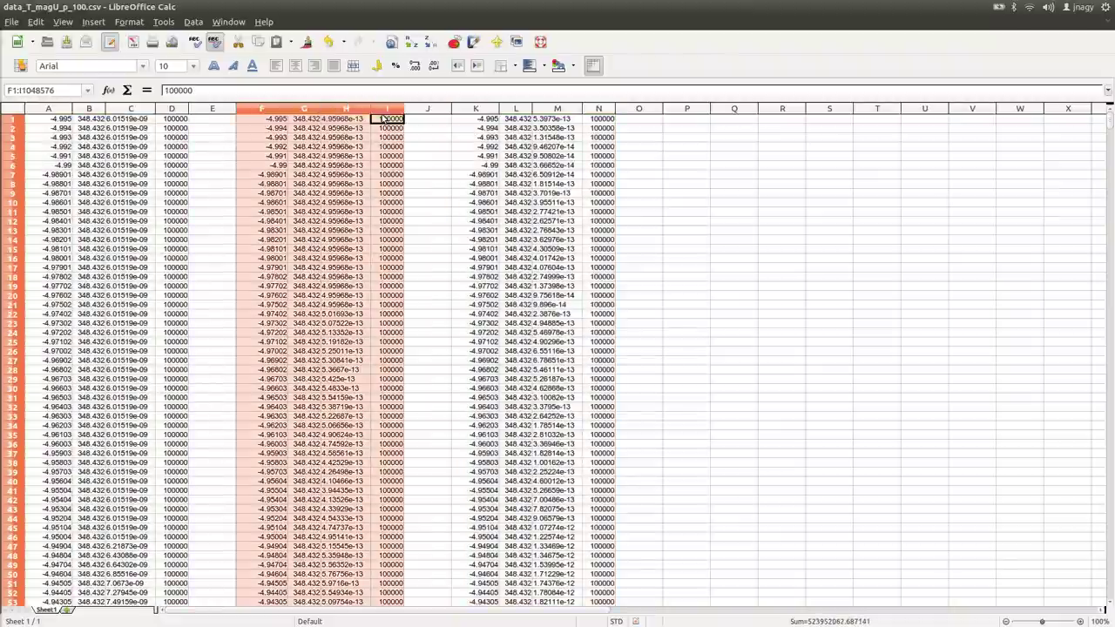
left_click_drag(492, 112, 602, 113)
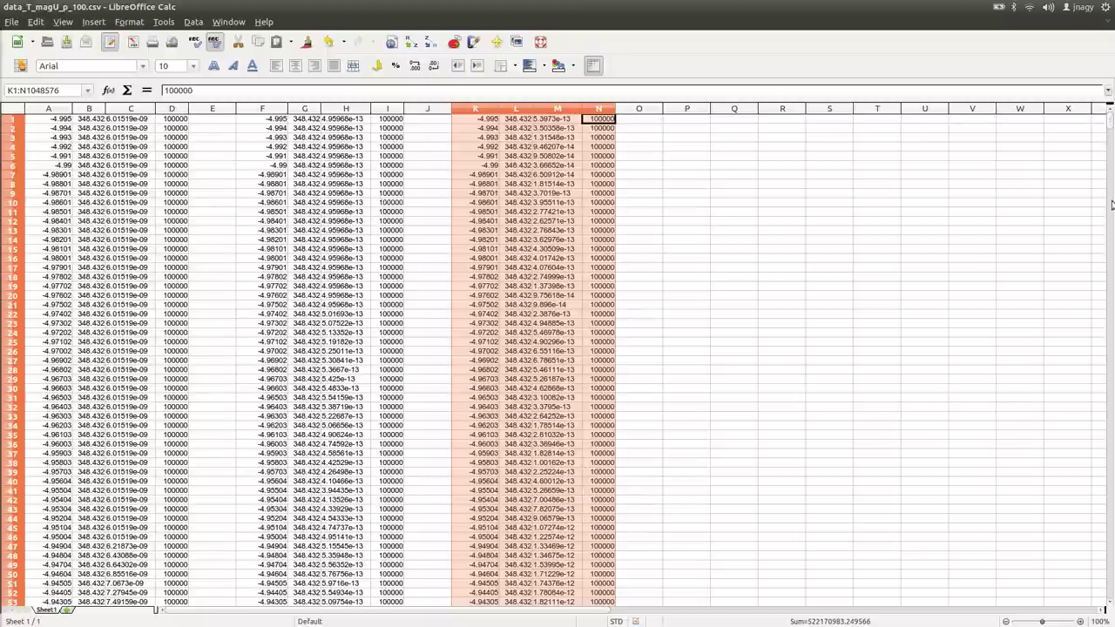
mouse_move(1110, 124)
left_mouse_down()
mouse_move(1112, 598)
mouse_move(1110, 125)
left_mouse_up()
Clear the duplicate x columns F and K and delete the resulting empty columns.
left_click(266, 109)
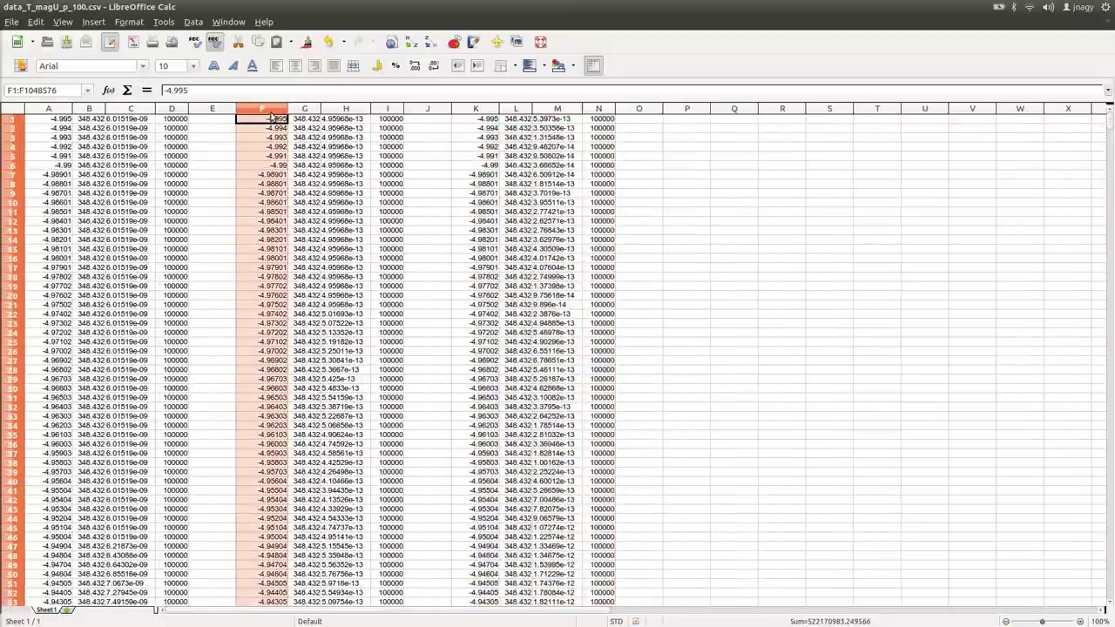
key("Delete")
left_click(476, 108)
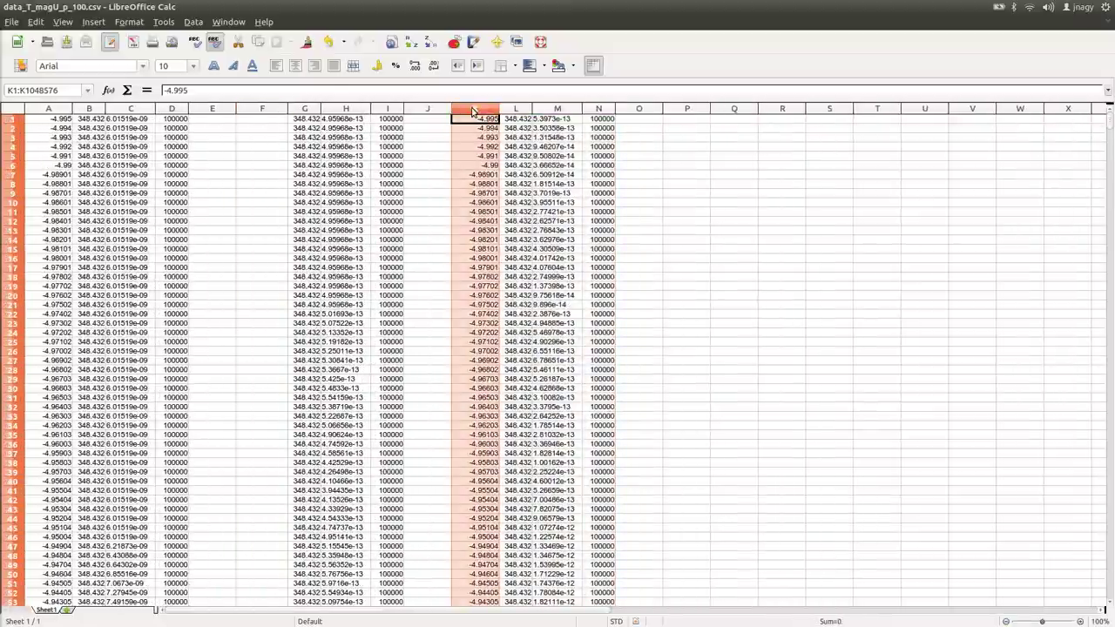
key("Delete")
left_click_drag(476, 111, 429, 106)
right_click(429, 106)
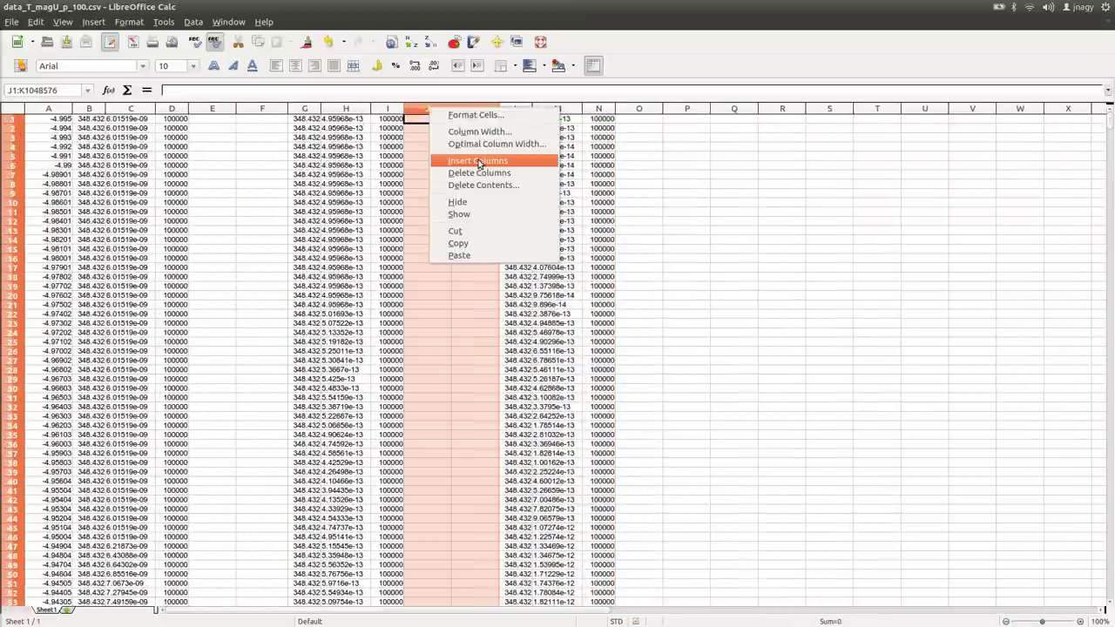
left_click(470, 168)
left_click_drag(277, 110, 220, 110)
right_click(272, 110)
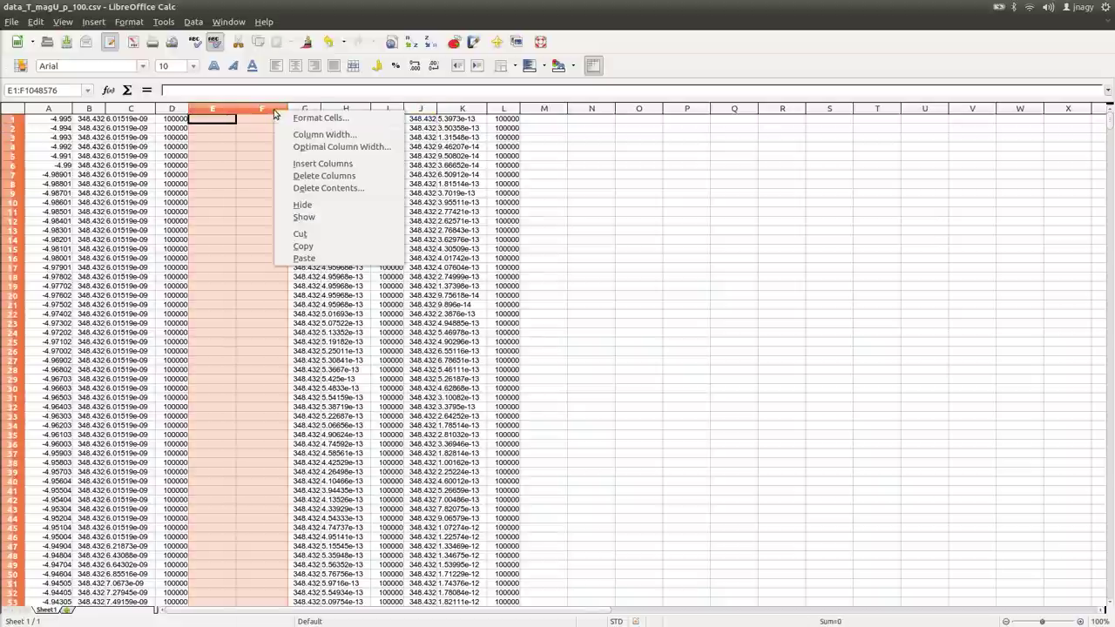
left_click(331, 185)
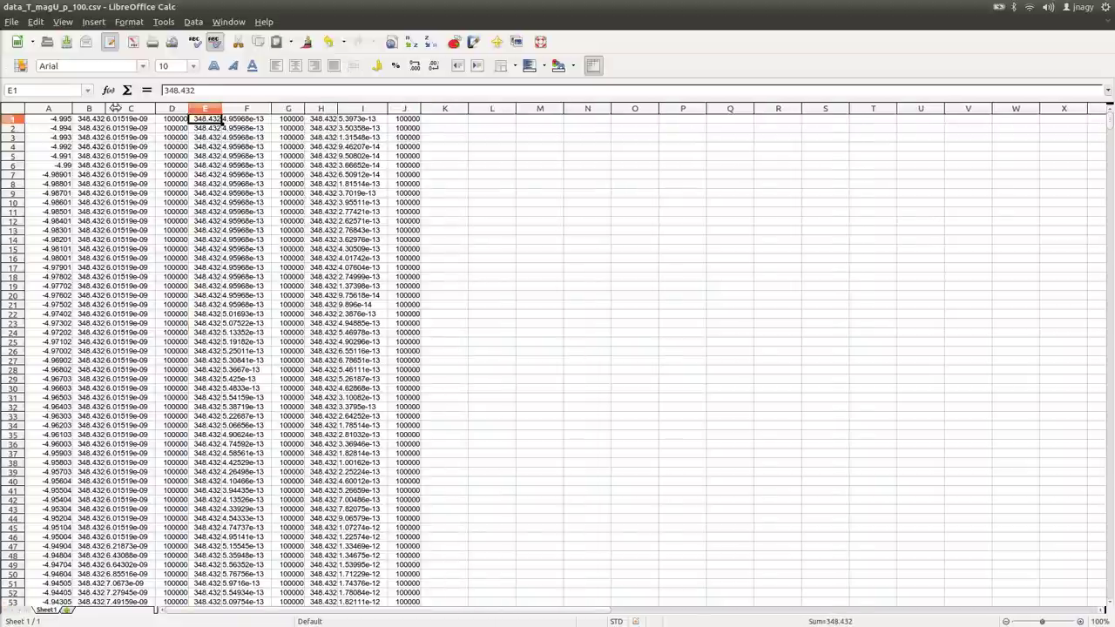
Check the temperature (B, E, H), velocity (C, F, I) and pressure (D, G, J) columns.
left_click(87, 109)
left_click(204, 109)
left_click(322, 109)
left_click(125, 109)
left_click(252, 109)
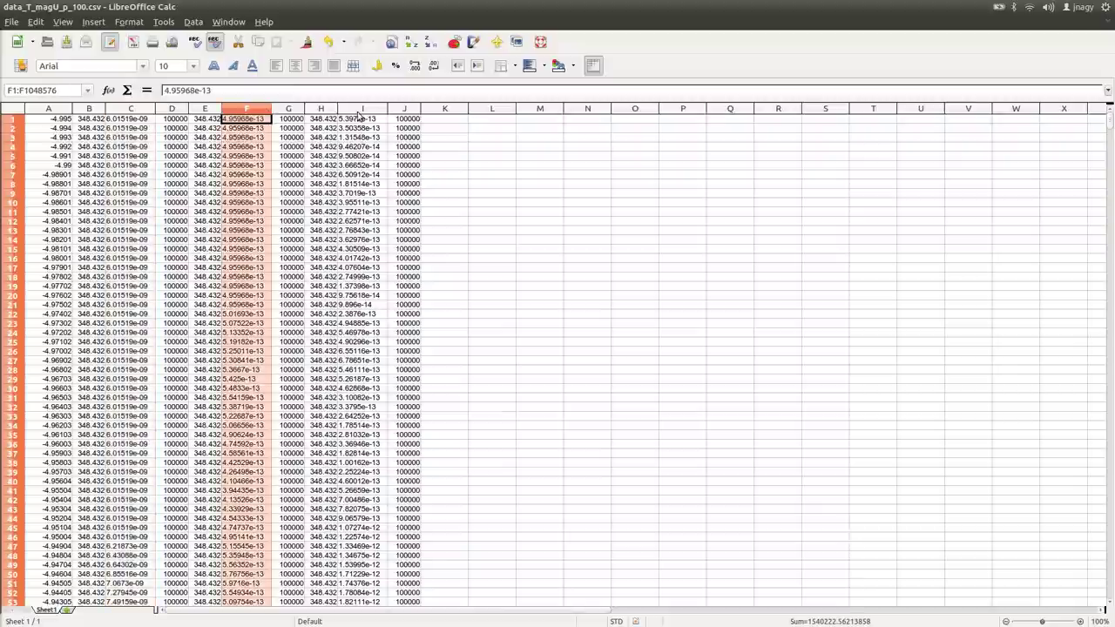
left_click(359, 109)
left_click(172, 109)
left_click(287, 108)
left_click(405, 109)
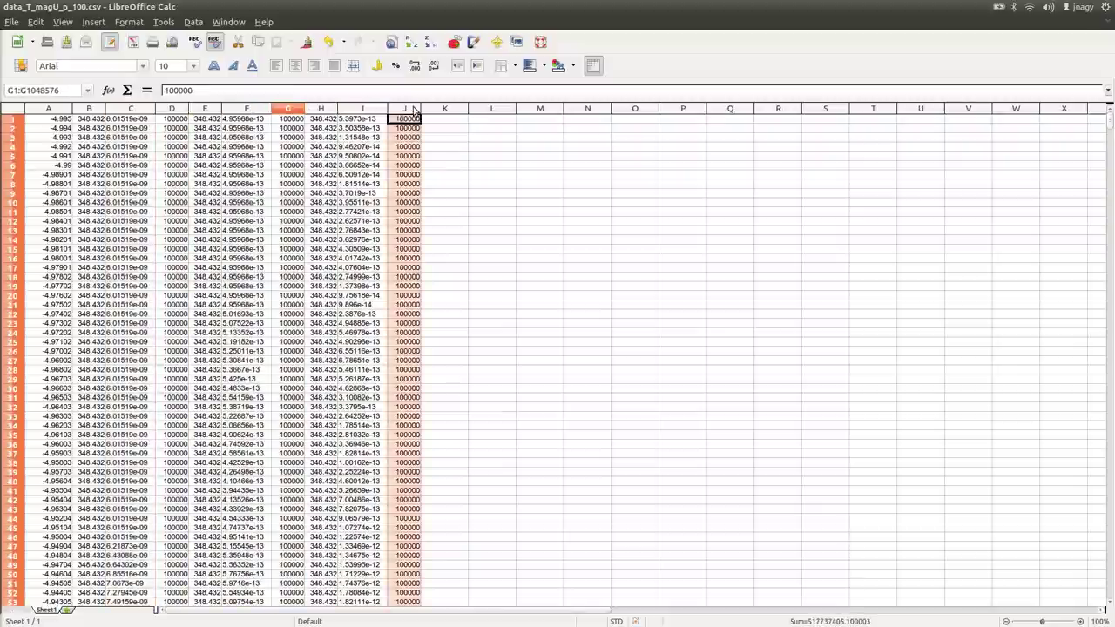
Select column A together with pressure columns D, G and J.
left_click(67, 111)
left_click(171, 109, "ctrl")
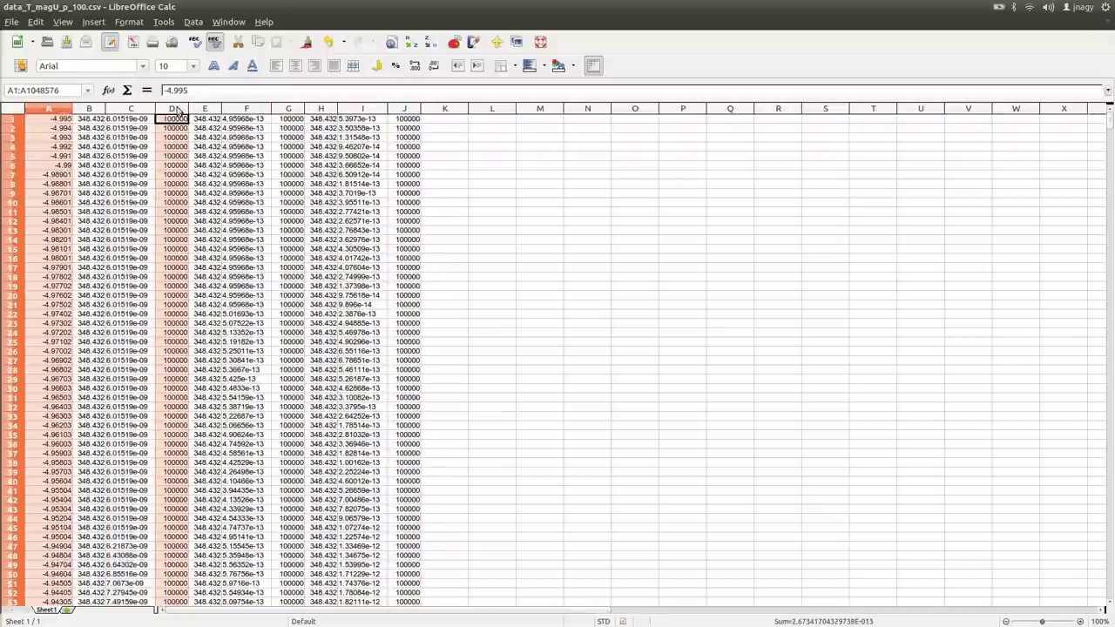
left_click(287, 109, "ctrl")
left_click(406, 109, "ctrl")
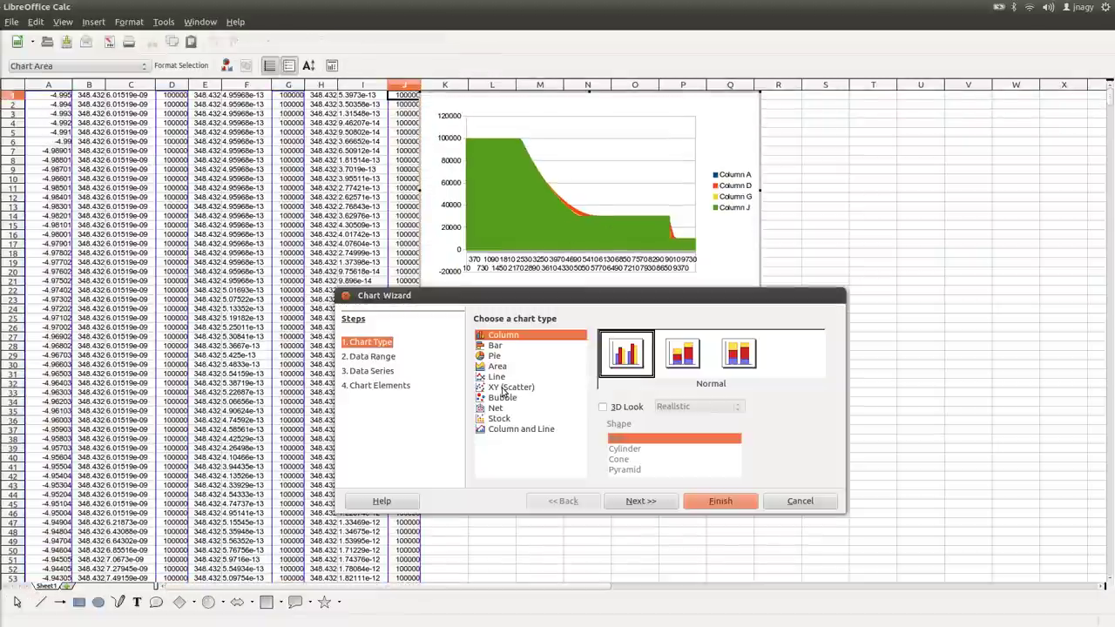
Create an XY (Scatter) Lines Only chart of pressure columns D, G, J and move it to the lower right.
left_click(506, 388)
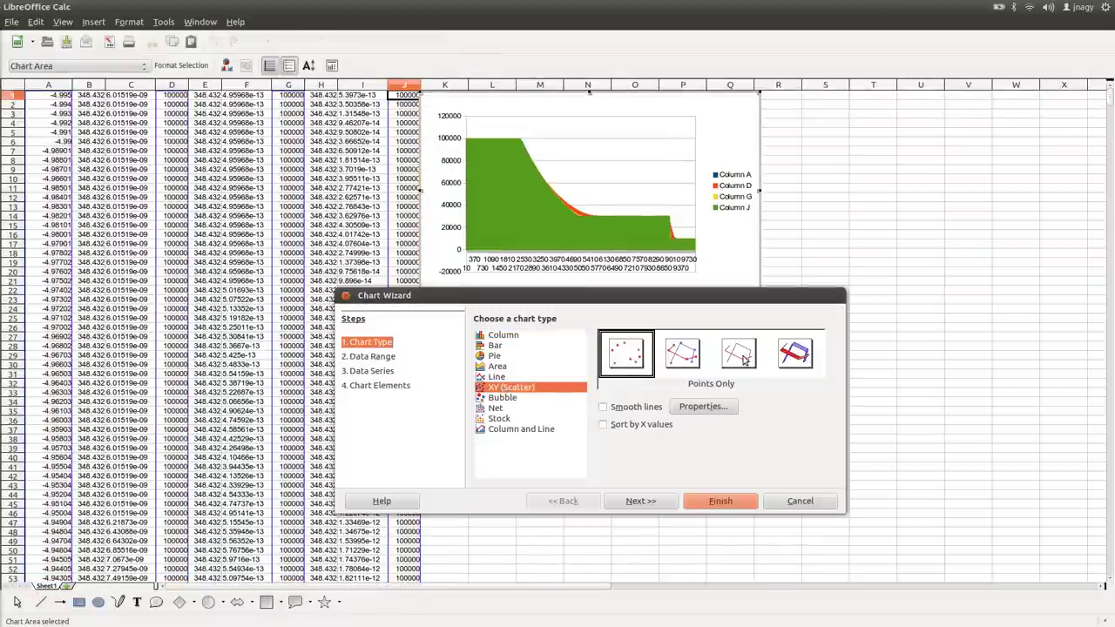
left_click(743, 357)
left_click(727, 503)
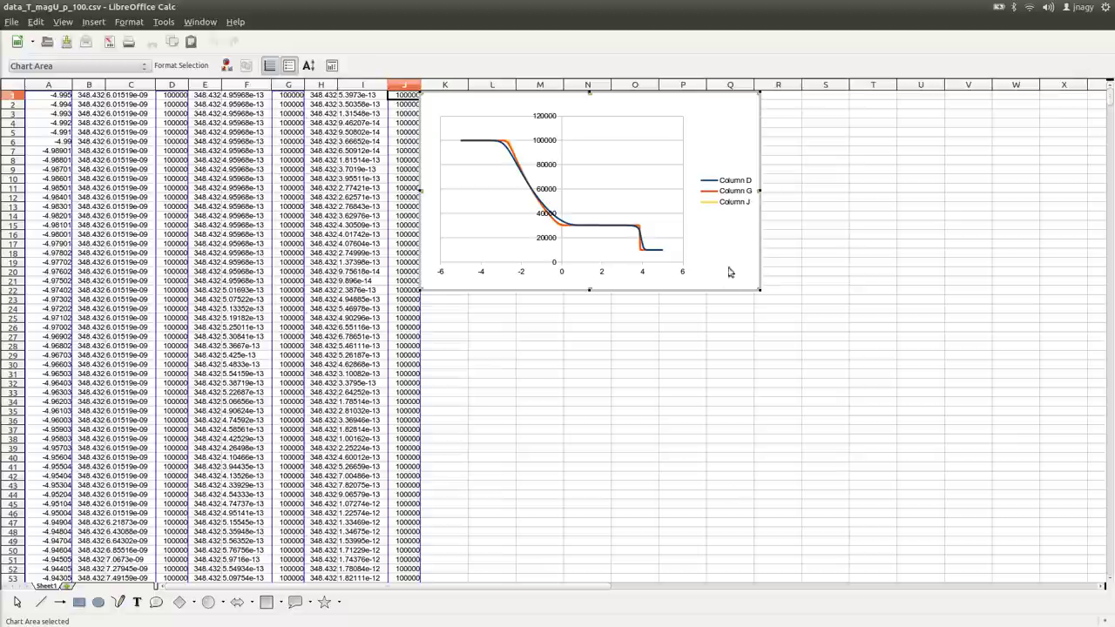
left_click_drag(746, 242, 1071, 430)
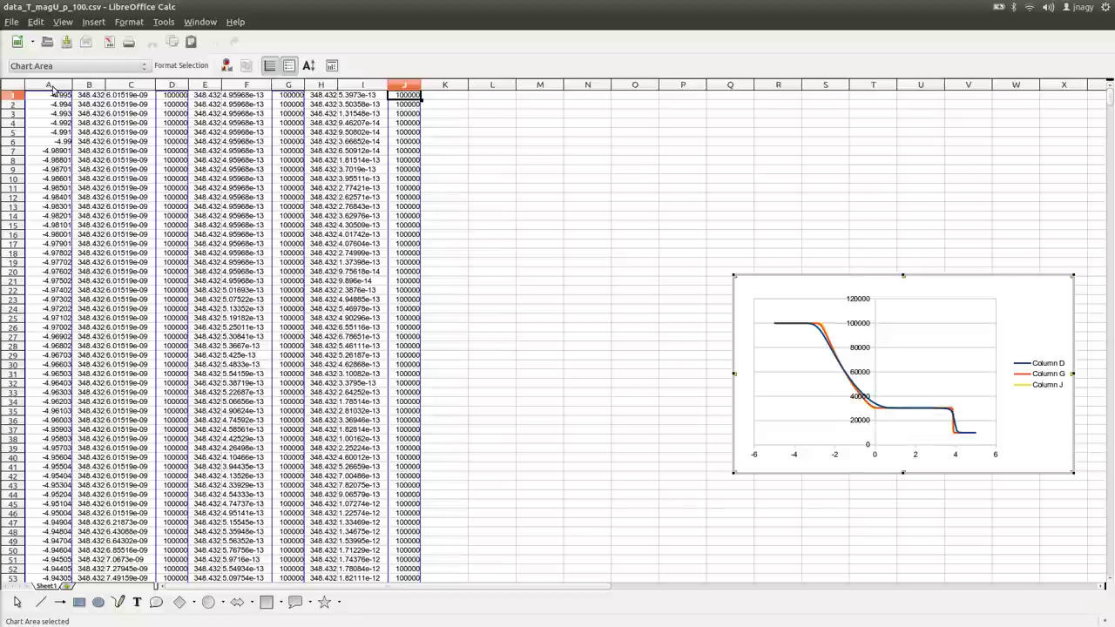
Select x column A together with velocity columns C, F and I.
left_click(51, 88)
left_click(50, 108)
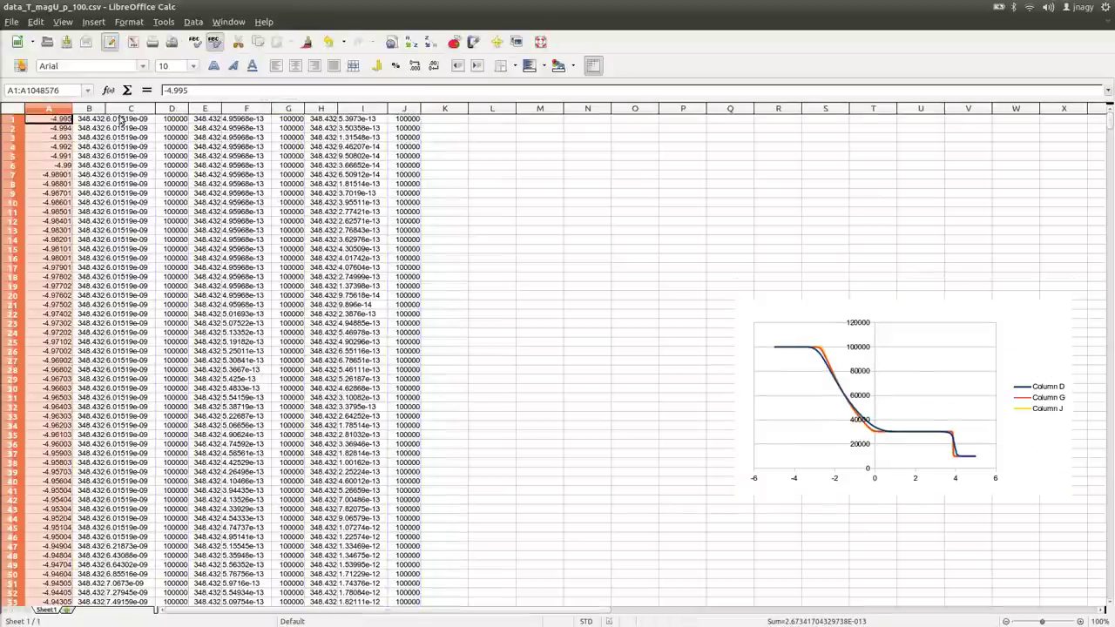
left_click(130, 108, "ctrl")
left_click(247, 108, "ctrl")
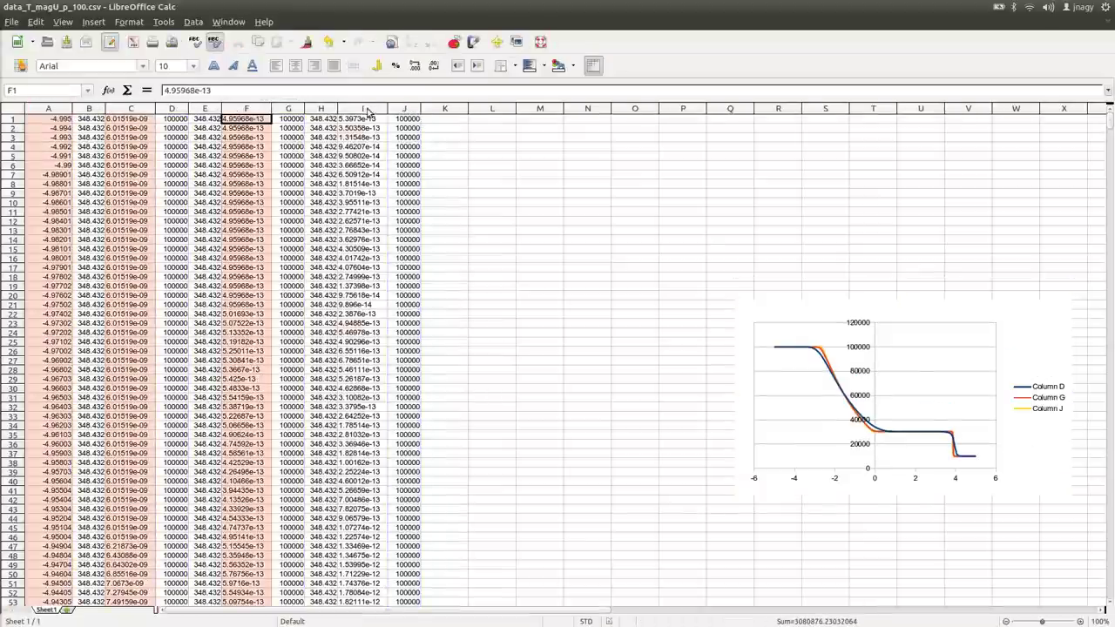
left_click(363, 108, "ctrl")
Insert an XY (Scatter) Lines Only chart from them and enlarge it by its corner.
left_click(452, 46)
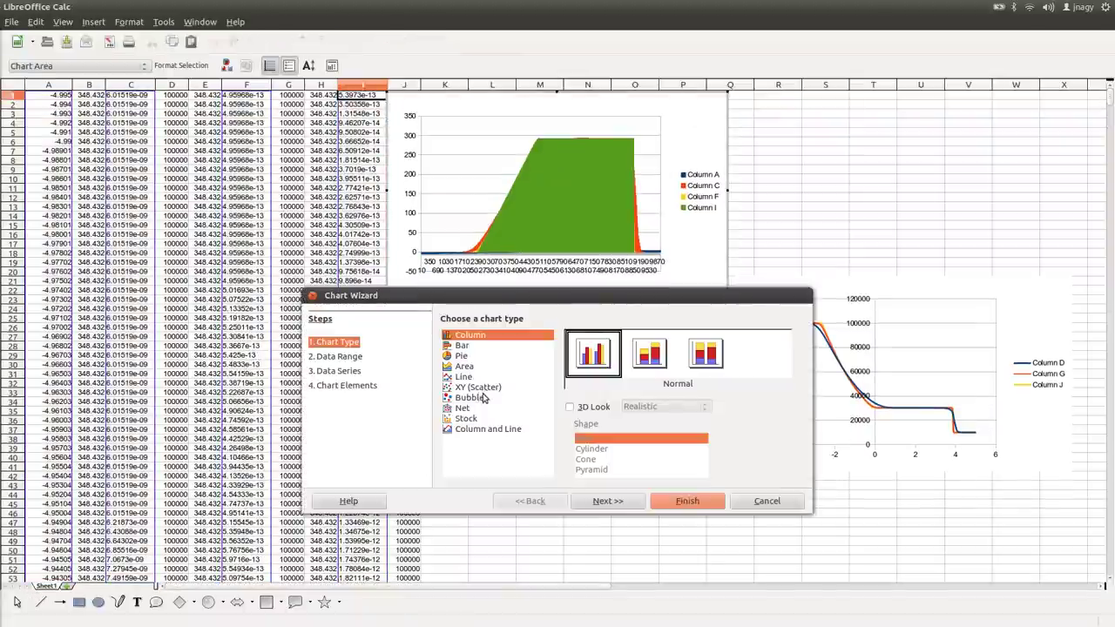
left_click(484, 387)
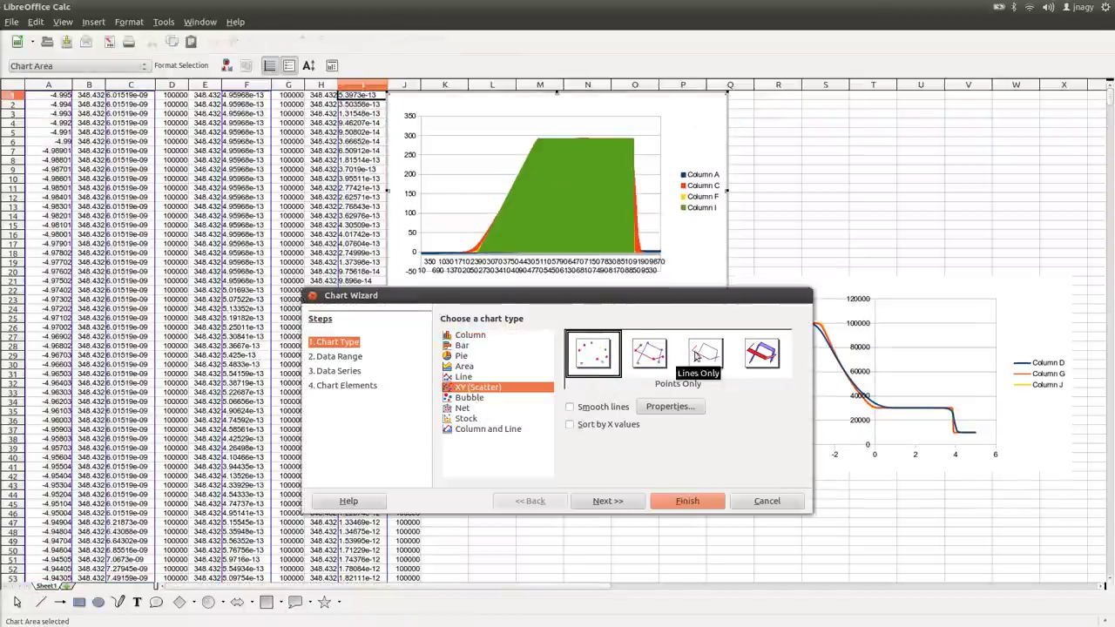
left_click(696, 356)
left_click(704, 503)
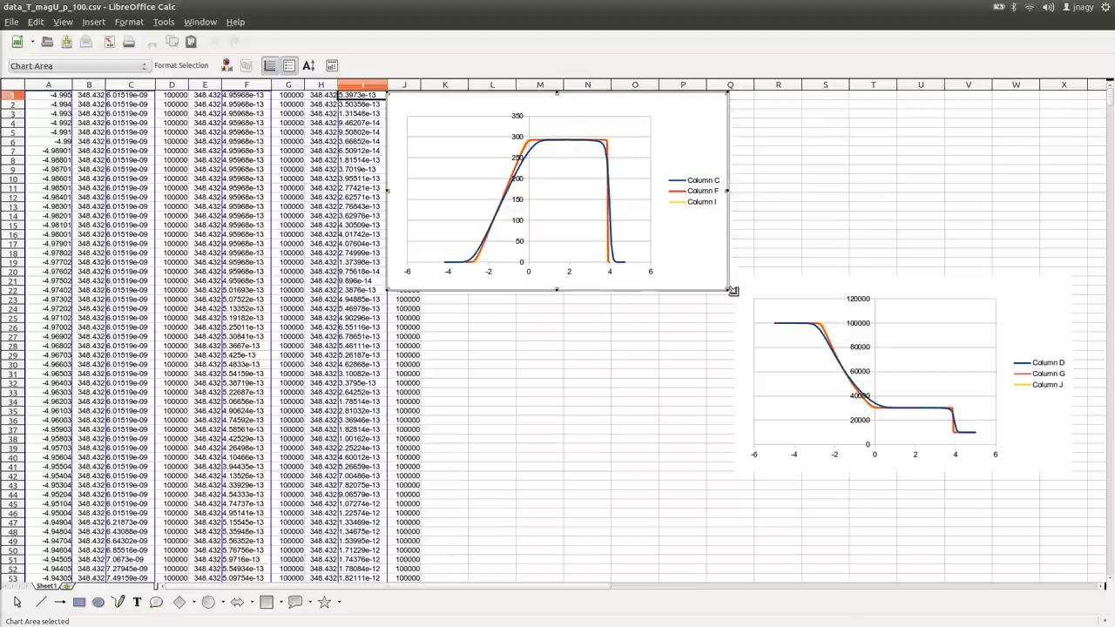
left_click_drag(733, 291, 1066, 499)
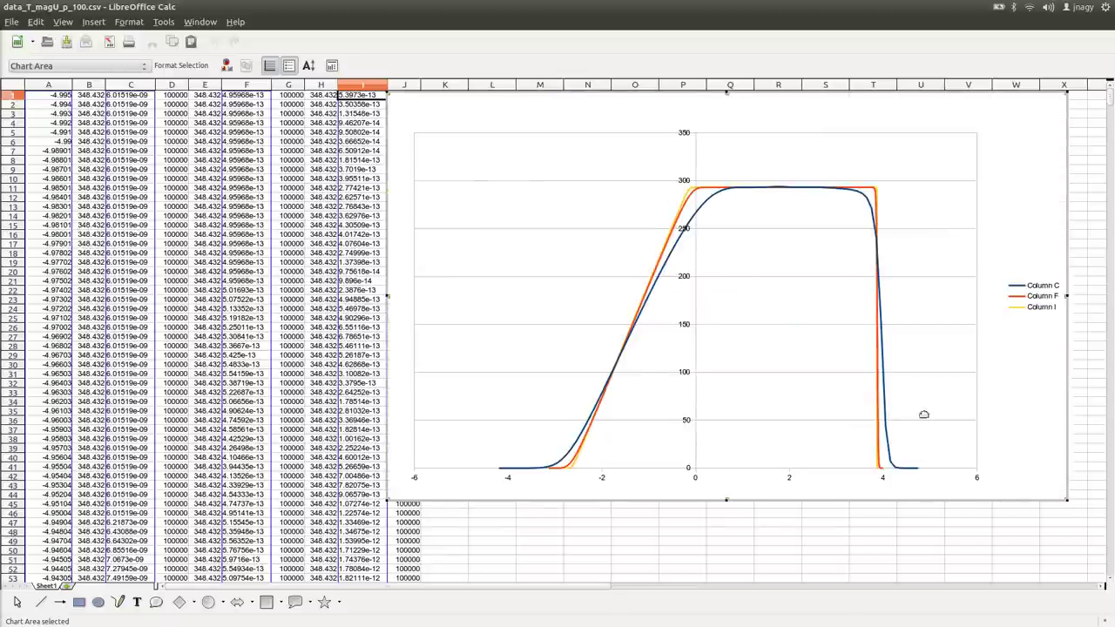
Set the velocity chart's x-axis to a manual range of 3.8 to 4.2.
double_click(882, 480)
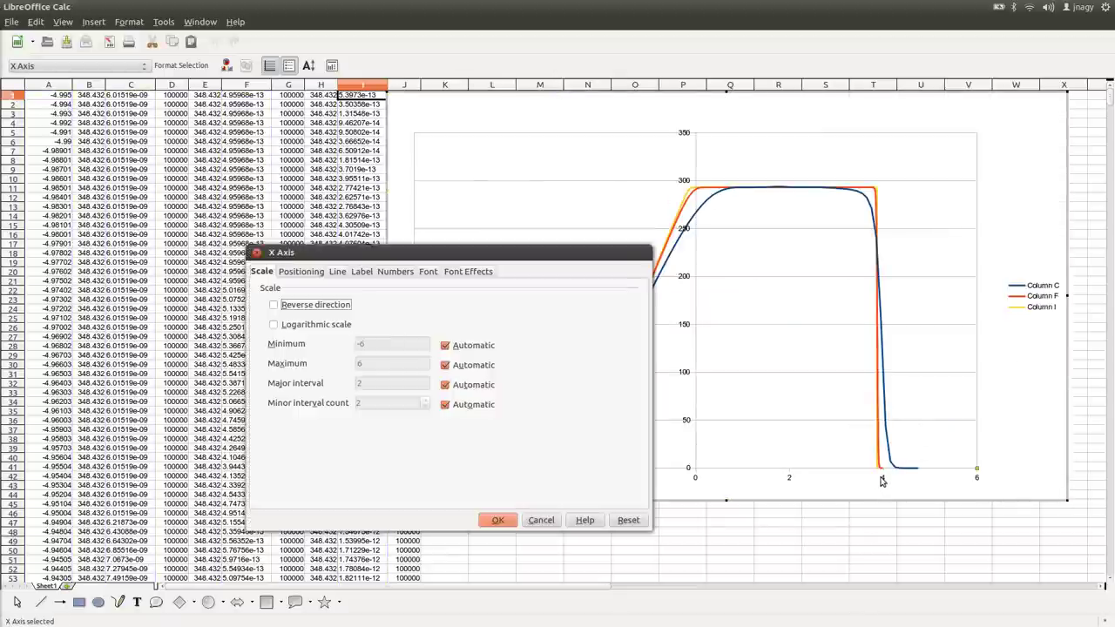
left_click(445, 344)
left_click_drag(377, 346, 354, 346)
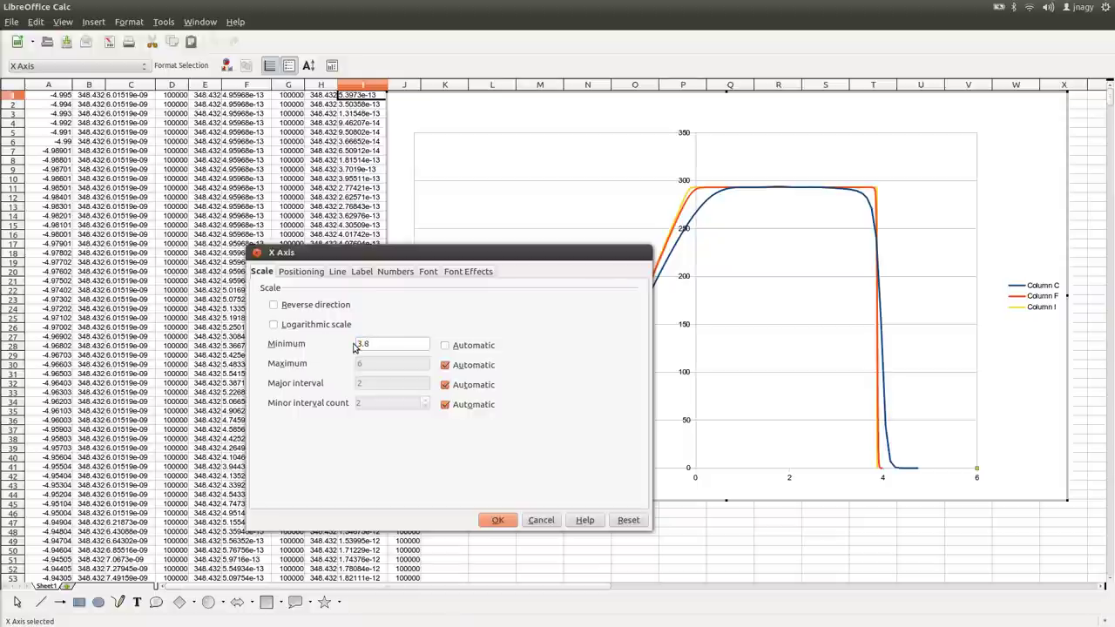
type("3.8")
left_click(445, 365)
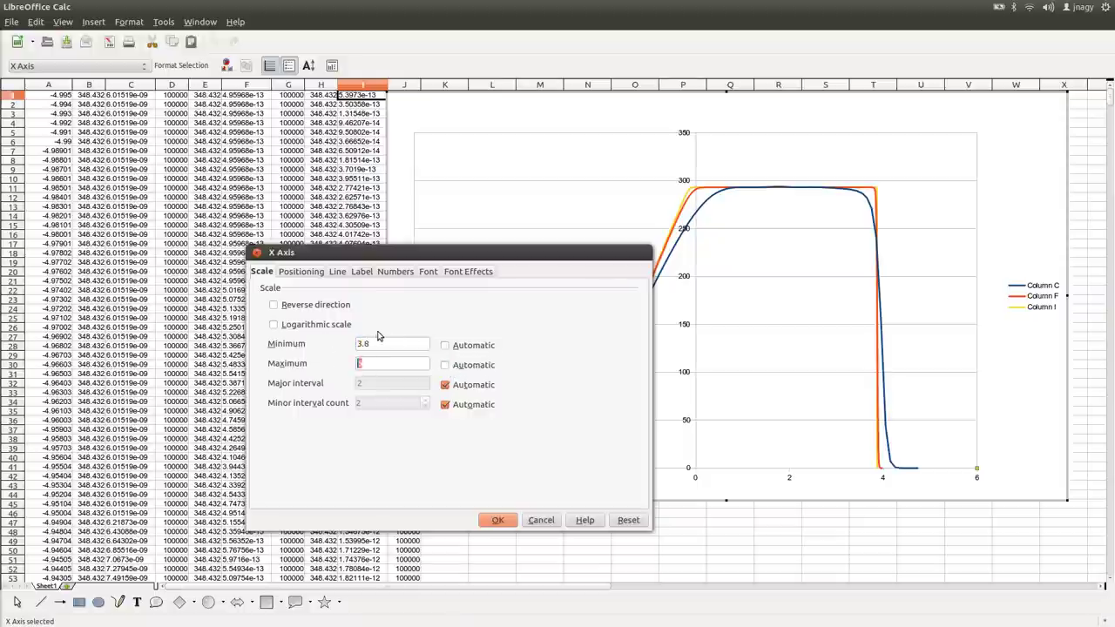
left_click(495, 521)
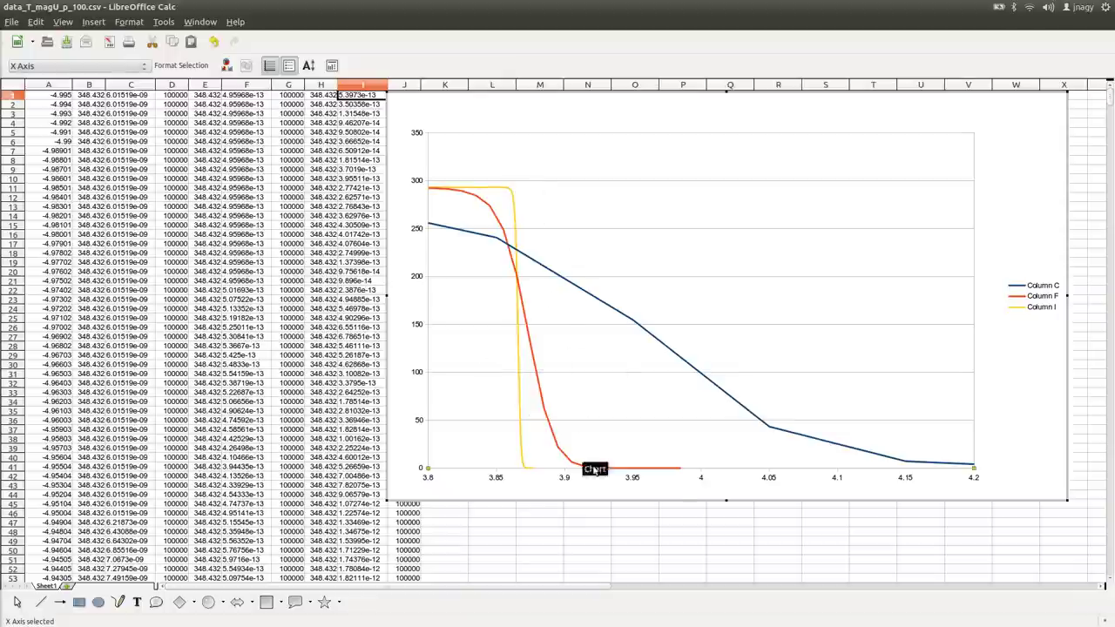
Reopen the x-axis scale and reset Minimum and Maximum to Automatic.
double_click(634, 479)
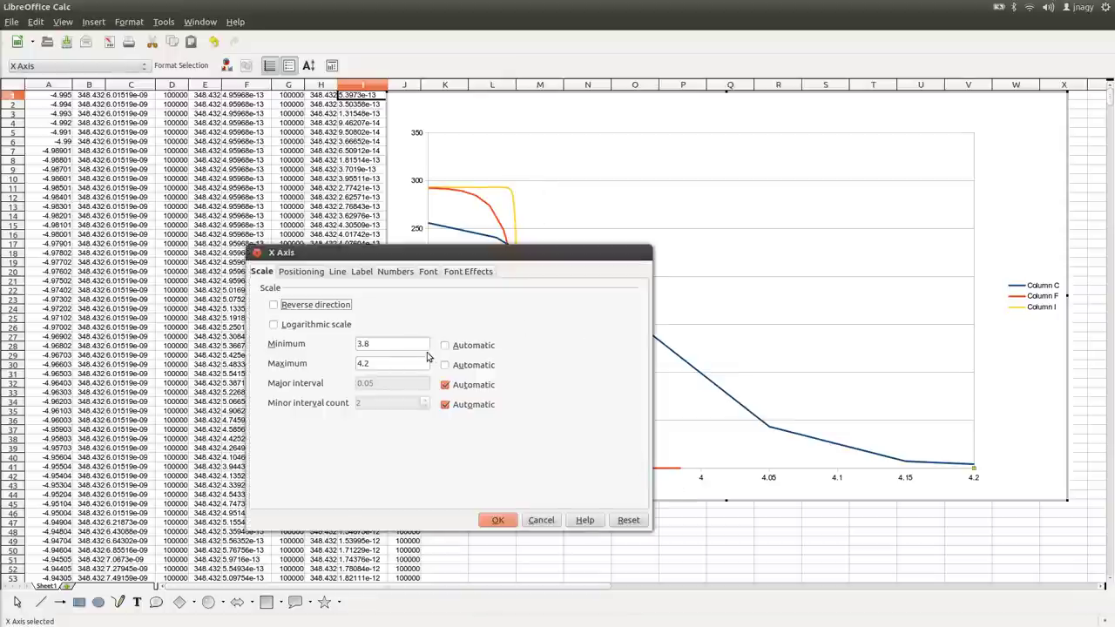
left_click(445, 345)
left_click(445, 365)
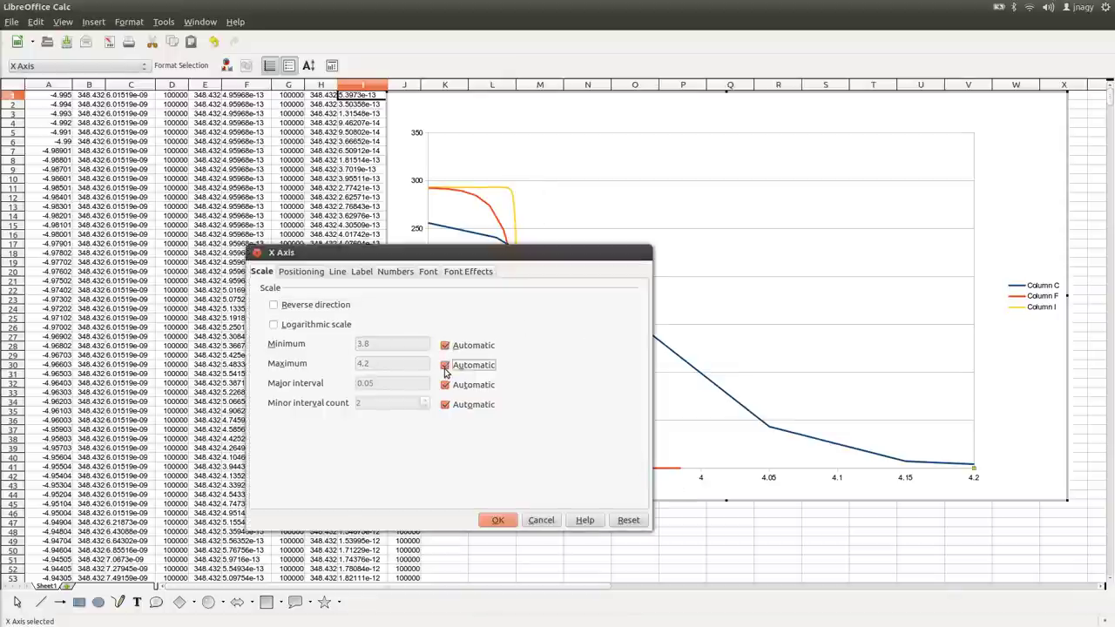
Apply automatic x-axis scaling so the chart shows the full -6 to 6 range.
left_click(508, 520)
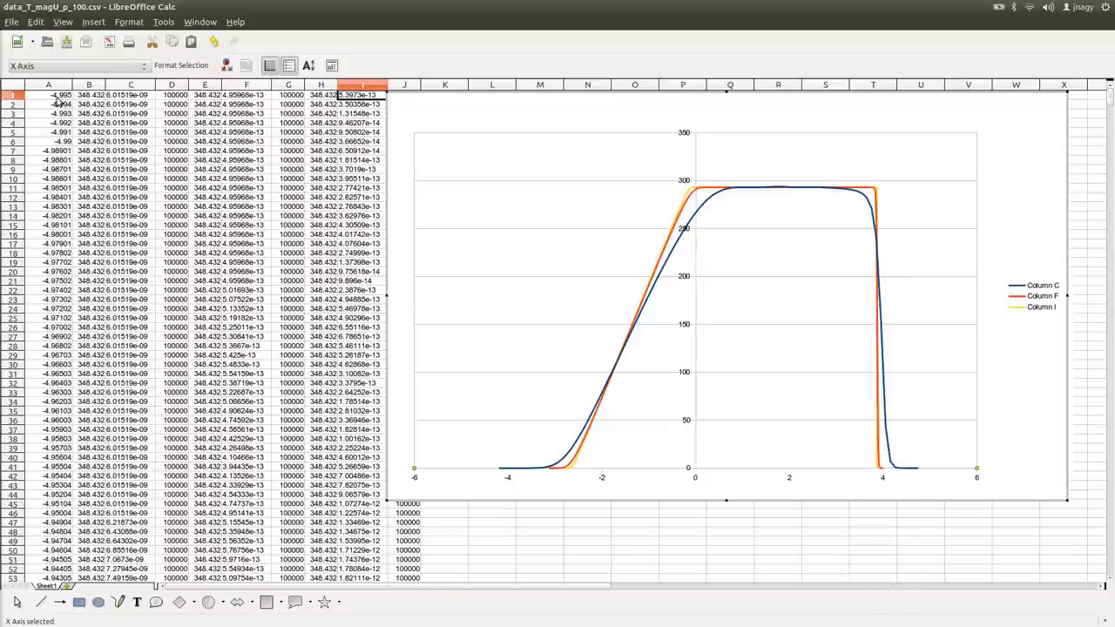
Plot temperature columns B, E and H against x as an enlarged XY lines-only chart.
left_click(65, 87)
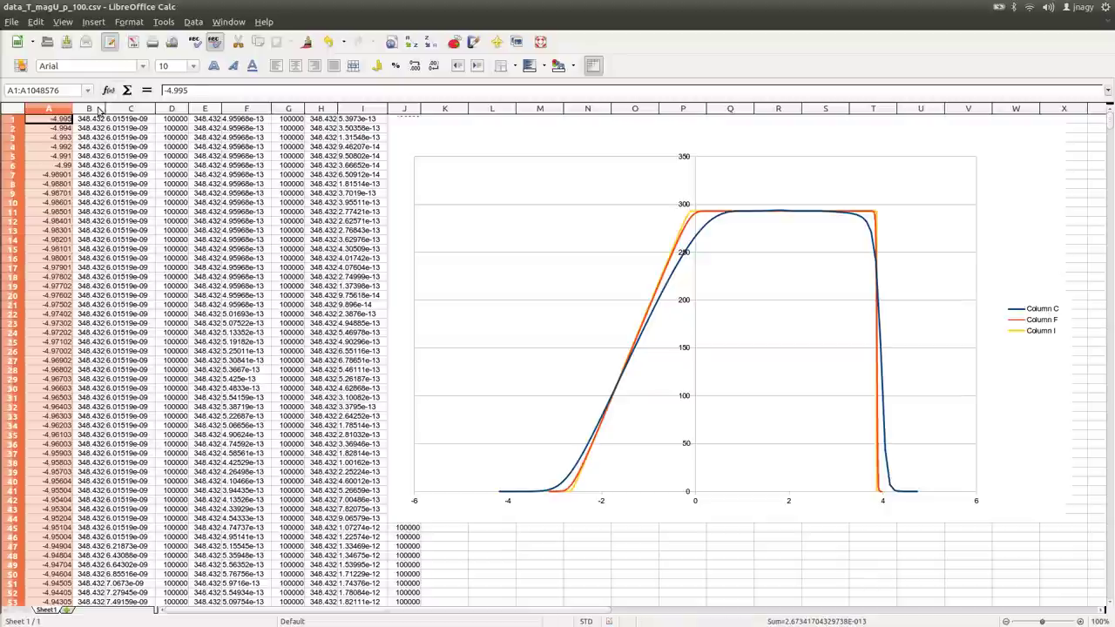
left_click_drag(52, 107, 362, 104)
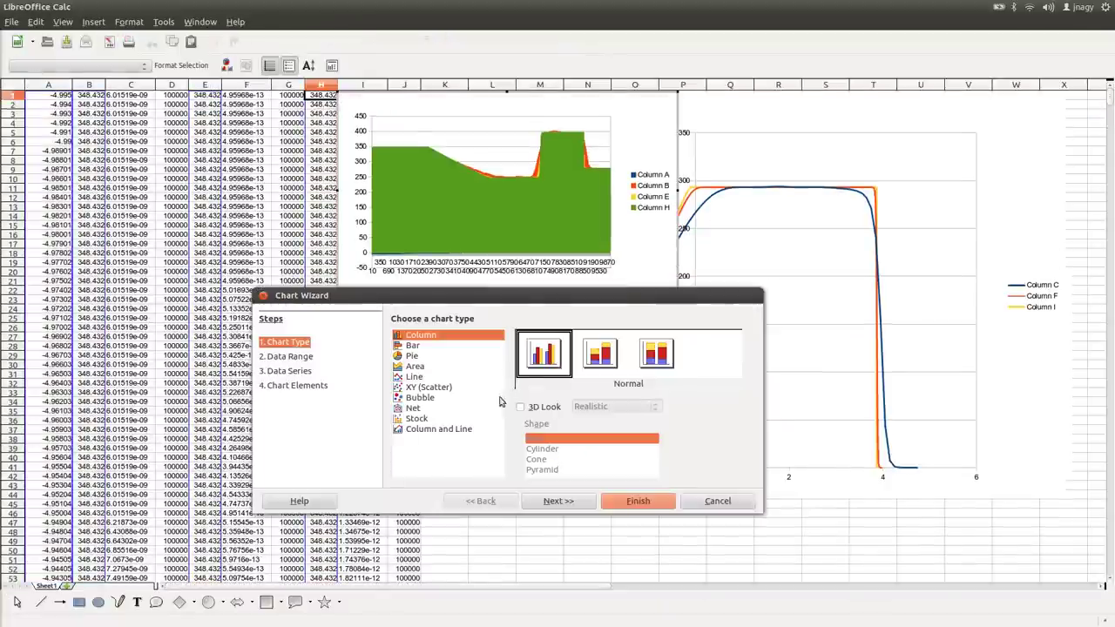
left_click(436, 388)
left_click(662, 362)
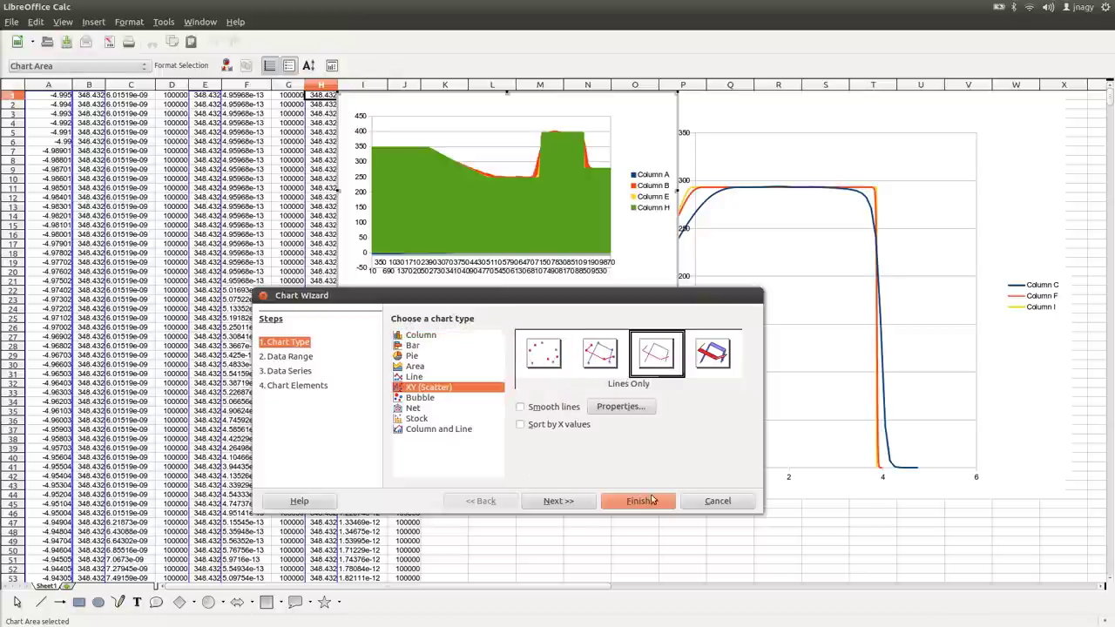
left_click(638, 502)
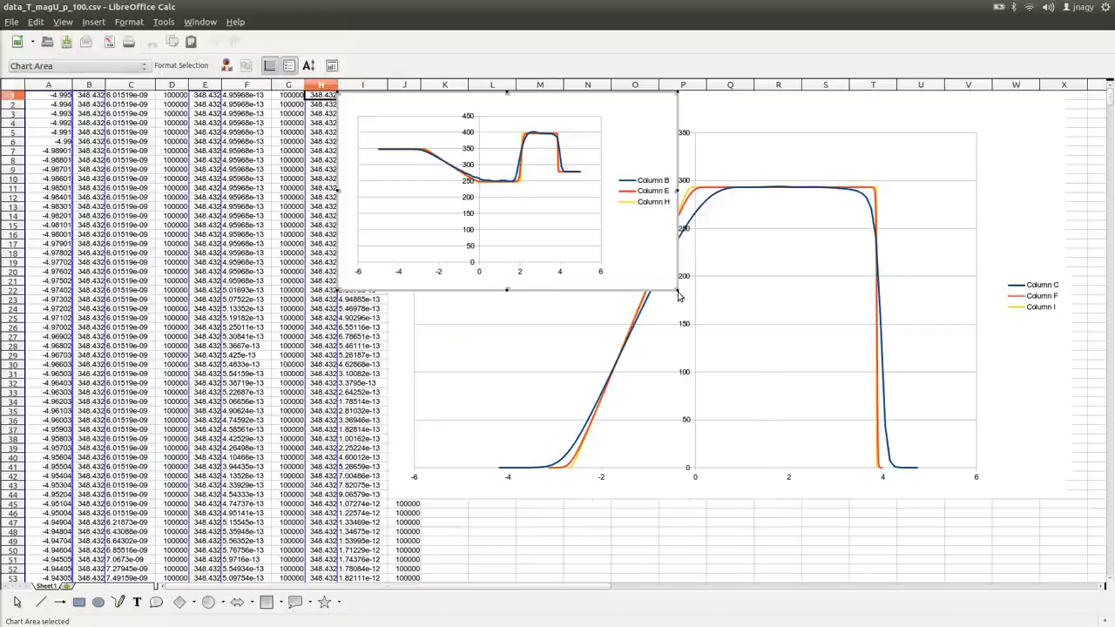
left_click_drag(675, 290, 1037, 521)
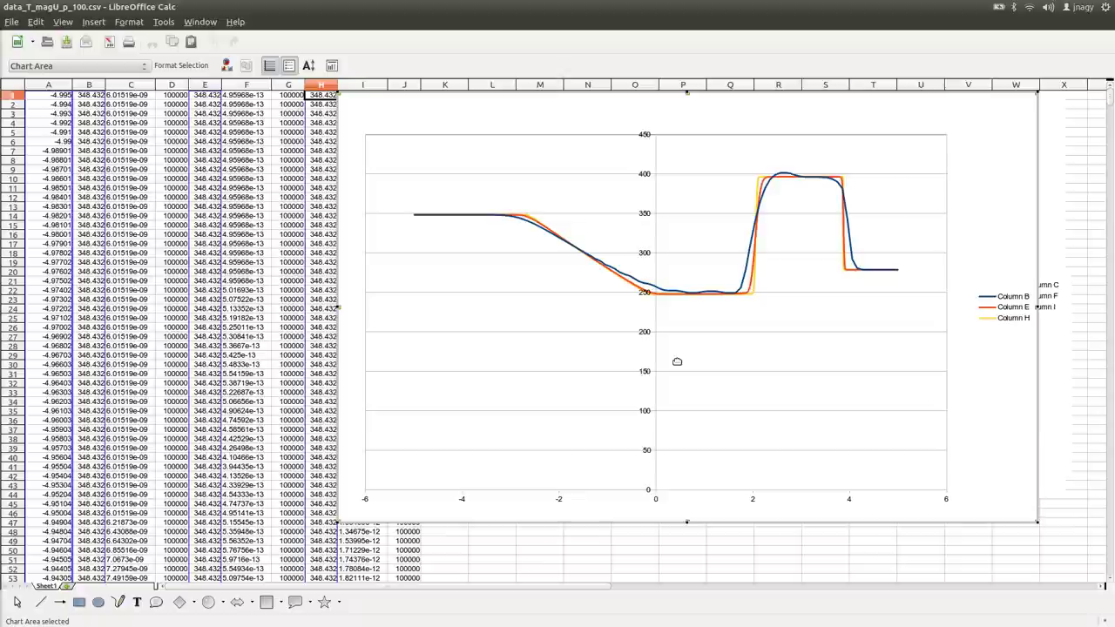
Switch to the terminal and list the folder contents with ls.
key("alt+Tab")
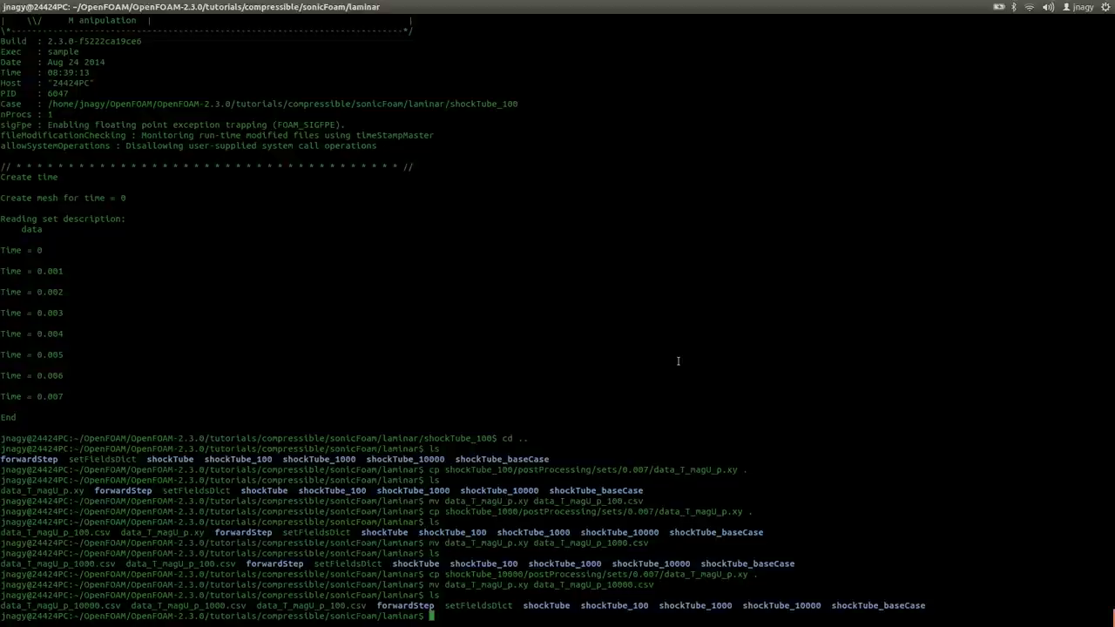
type("ls")
key("Return")
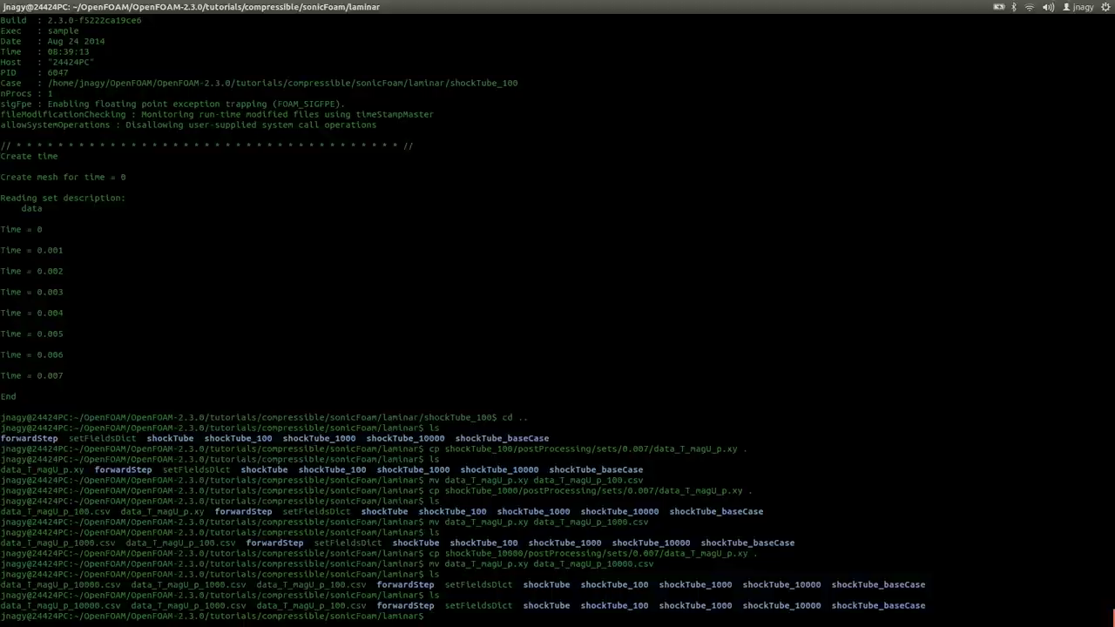
Copy shockTube_baseCase recursively to a new shockTube_highPressure folder.
type("cp -r sh")
key("Tab")
type("b")
key("Tab")
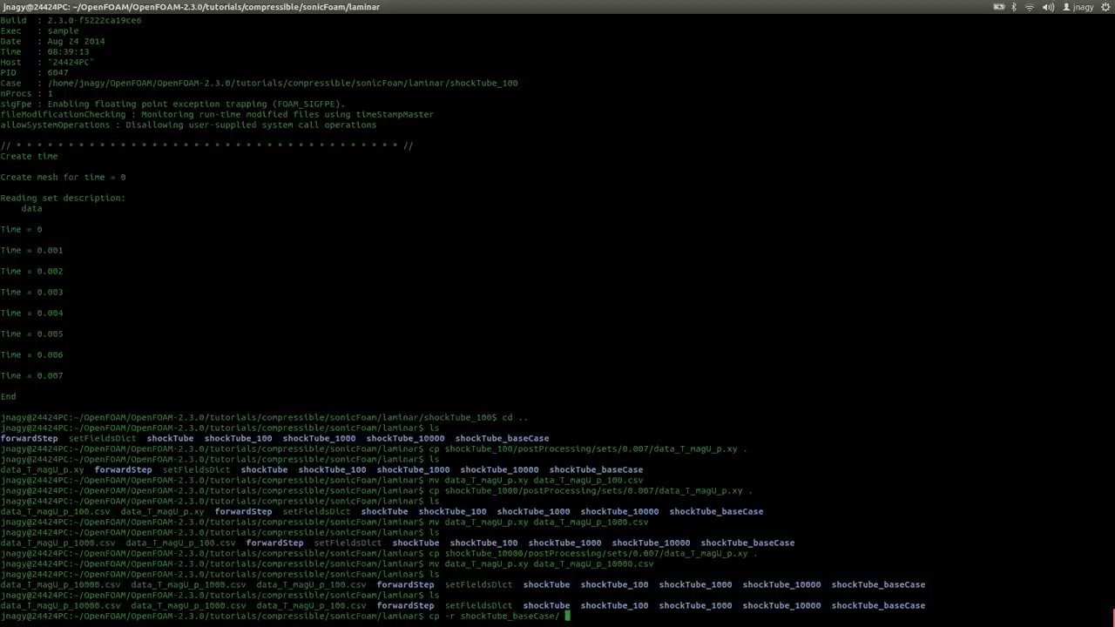
type("sh")
key("Tab")
type("_highPressure")
key("Return")
Enter shockTube_highPressure, list its contents, and start a nano command on its constant folder.
type("cd ")
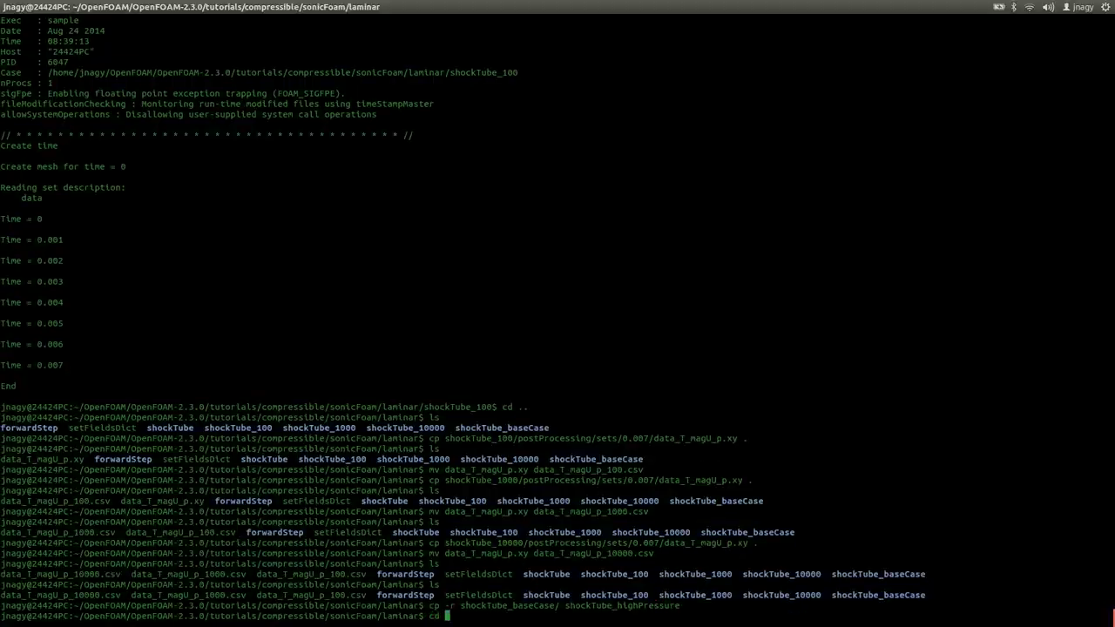
type("sh")
key("Tab")
type("_h")
key("Tab")
key("Return")
type("ls")
key("Return")
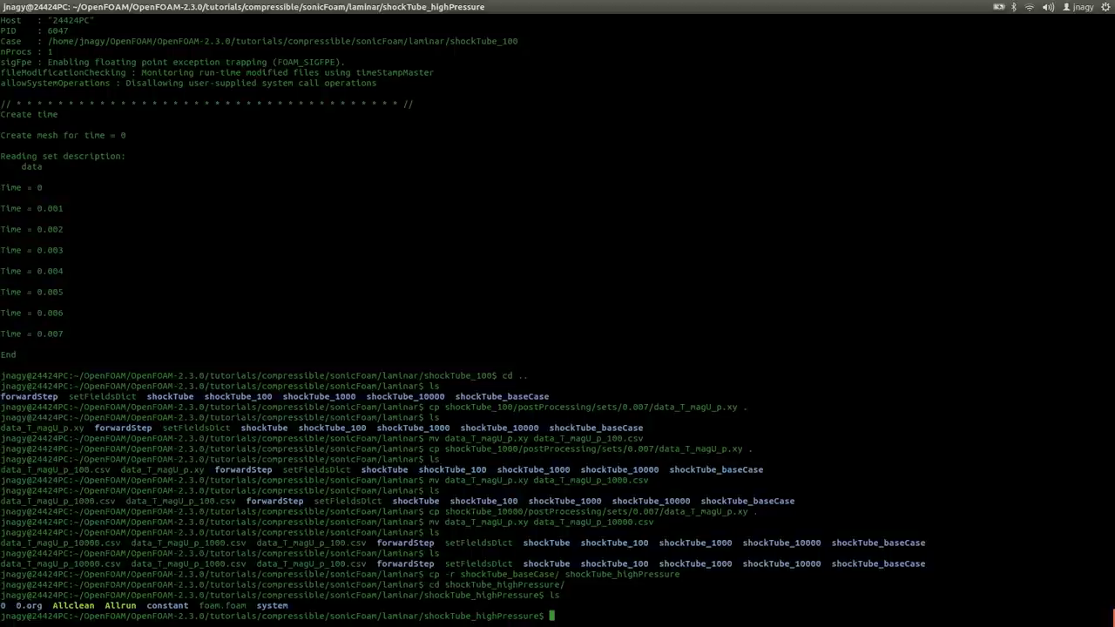
type("nano co")
key("Tab")
Change the hex cell count in blockMeshDict from 100 to 1000 and save it.
type("p")
key("Tab")
type("bo")
key("Tab")
key("Return")
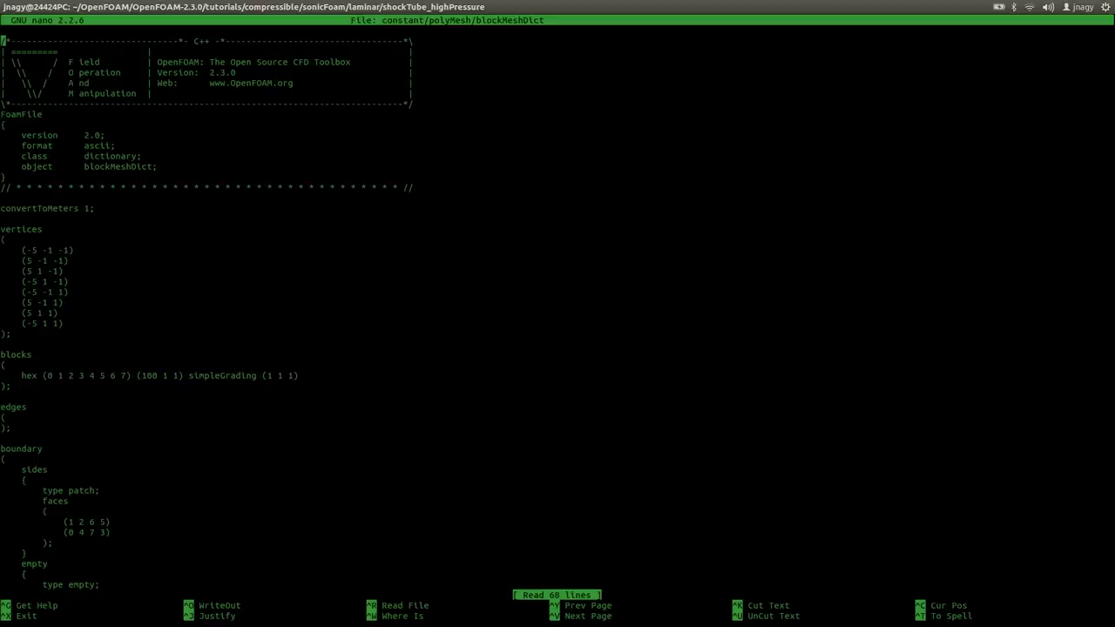
key("Down")
key("Down")
key("Down")
key("Down")
key("Down")
key("Down")
key("Down")
key("Down")
key("Down")
key("Down")
key("Down")
key("Down")
key("Down")
key("Down")
key("Down")
key("Down")
key("Down")
key("Down")
key("Down")
key("Down")
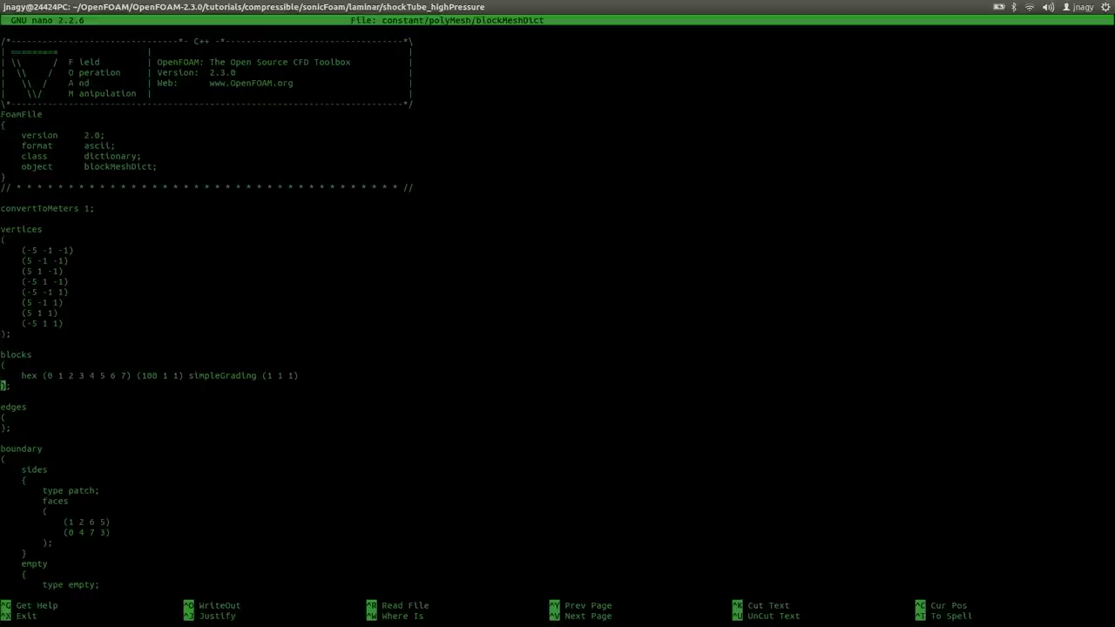
key("Up")
key("End")
key("Left")
key("Left")
key("Left")
key("Left")
key("Left")
key("Left")
key("Left")
key("Left")
key("Left")
key("Left")
key("Left")
key("Left")
key("Left")
key("Left")
key("Left")
key("Left")
key("Left")
key("Left")
key("Left")
key("Left")
type("0")
key("ctrl+o")
key("Return")
key("ctrl+x")
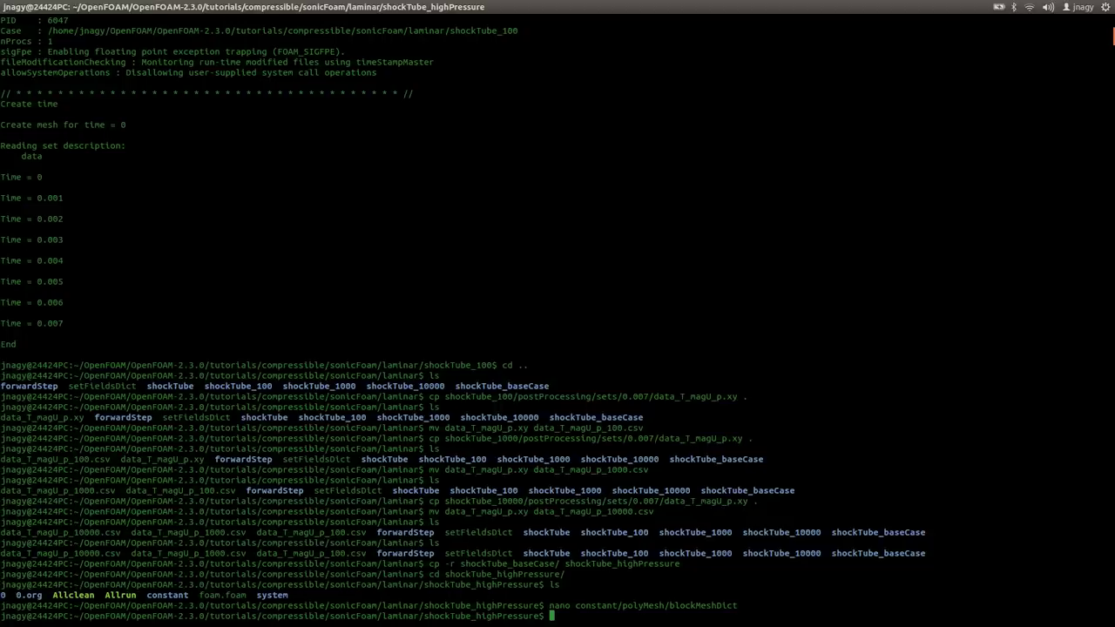
Change setFieldsDict's default pressure from 100000 to 1000000 and save.
type("nano system/setFieldsDict")
key("Return")
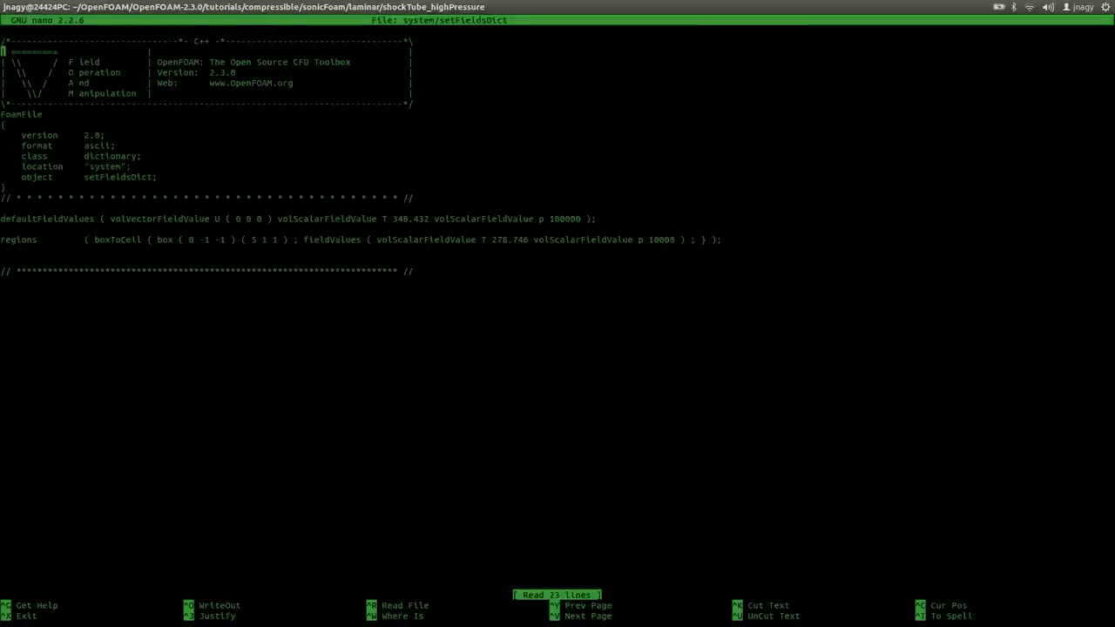
key("Down")
key("Down")
key("Down")
key("Down")
key("Down")
key("Down")
key("Down")
key("Down")
key("Down")
key("Down")
key("Down")
key("Down")
key("Down")
key("Down")
key("Down")
key("Down")
key("Down")
double_click(661, 240)
double_click(565, 219)
key("Left")
key("Left")
key("Left")
type("0")
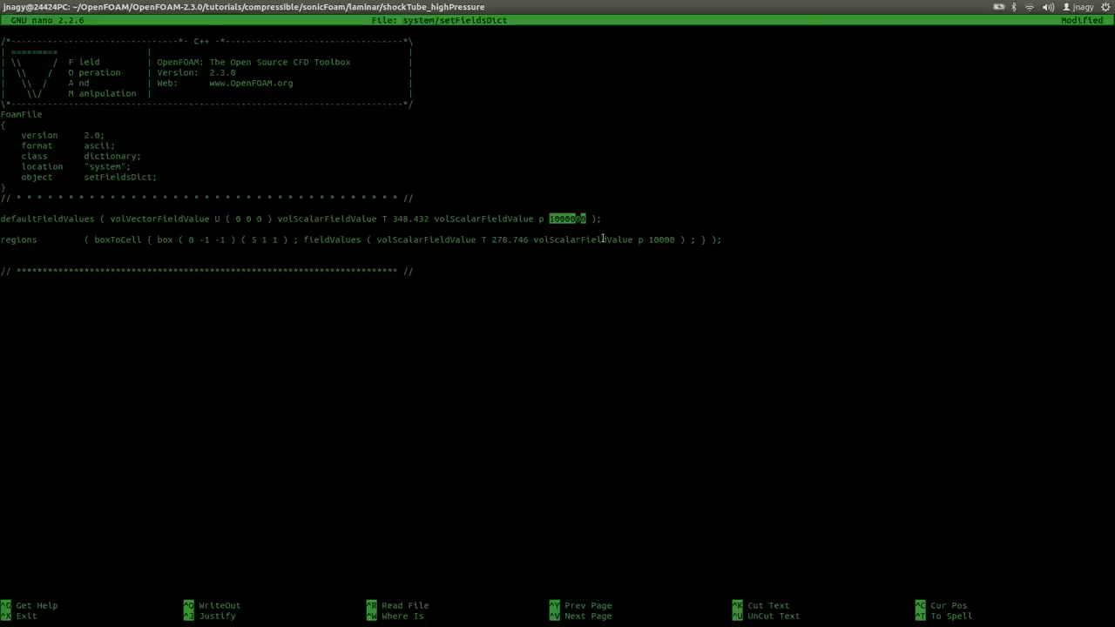
key("ctrl+o")
Finish saving setFieldsDict, exit nano, and list the case contents.
key("Return")
key("ctrl+x")
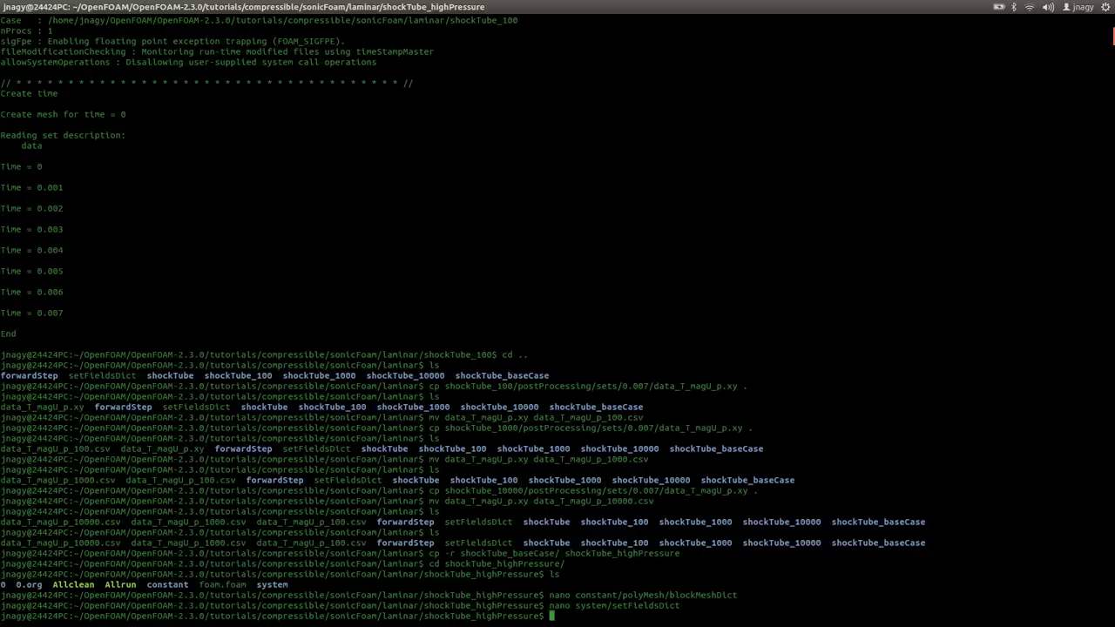
type("ls")
key("Return")
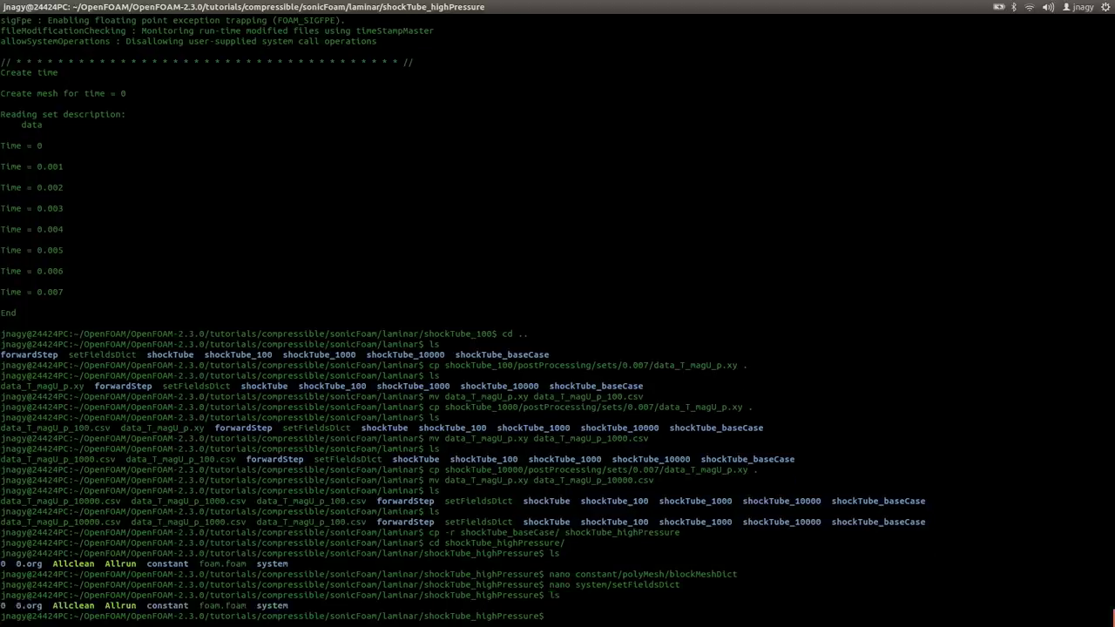
Run blockMesh, setFields and sonicFoam on the high-pressure case.
type("blockMesh")
key("Return")
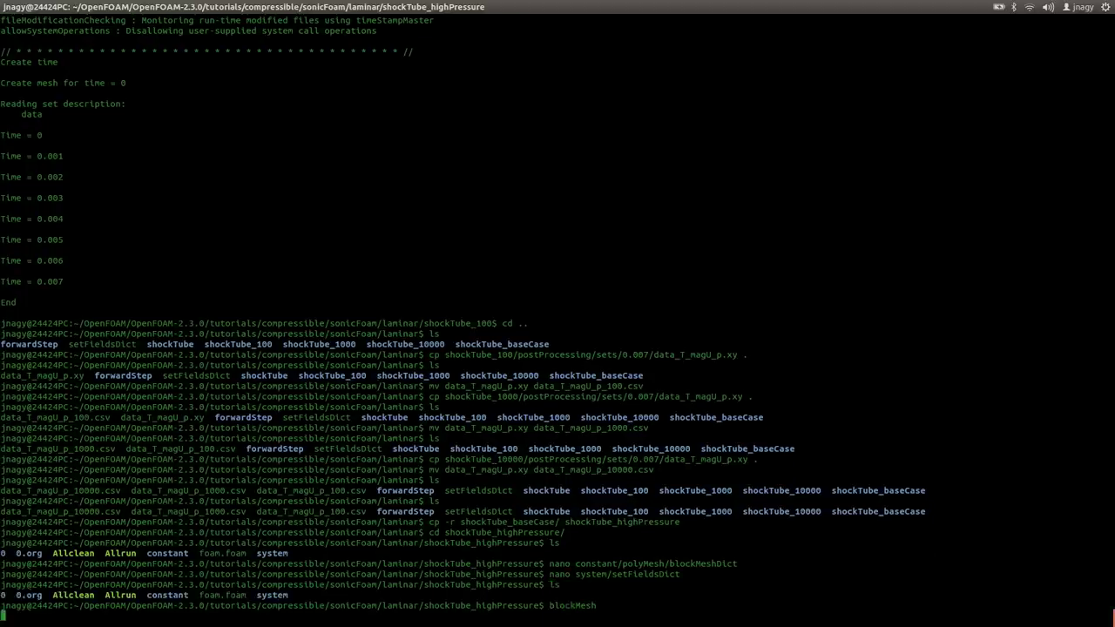
type("setFields")
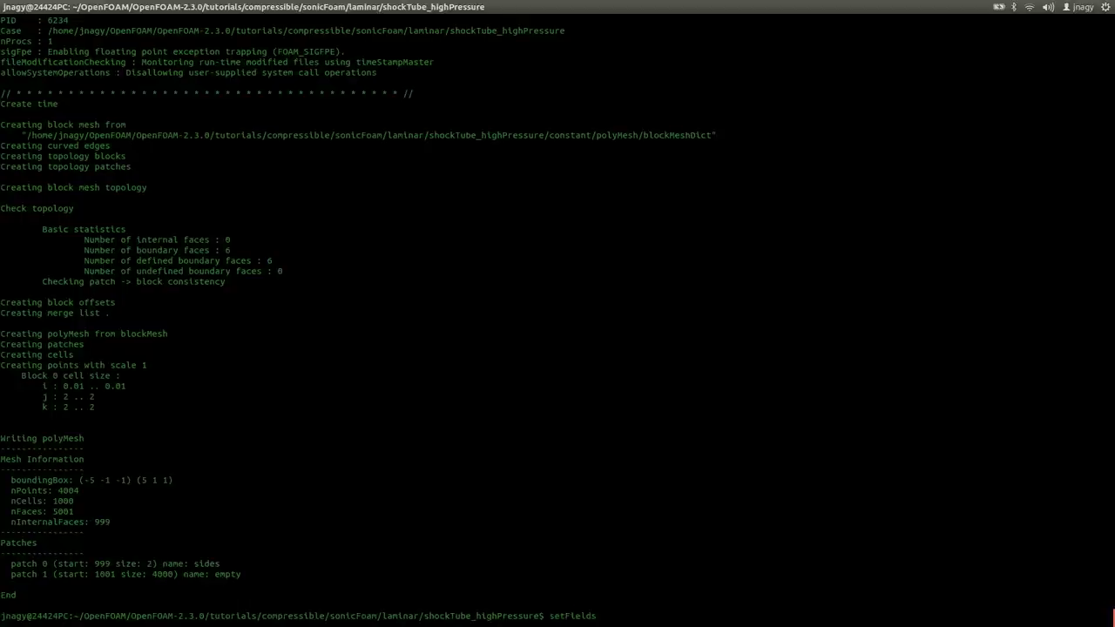
key("Return")
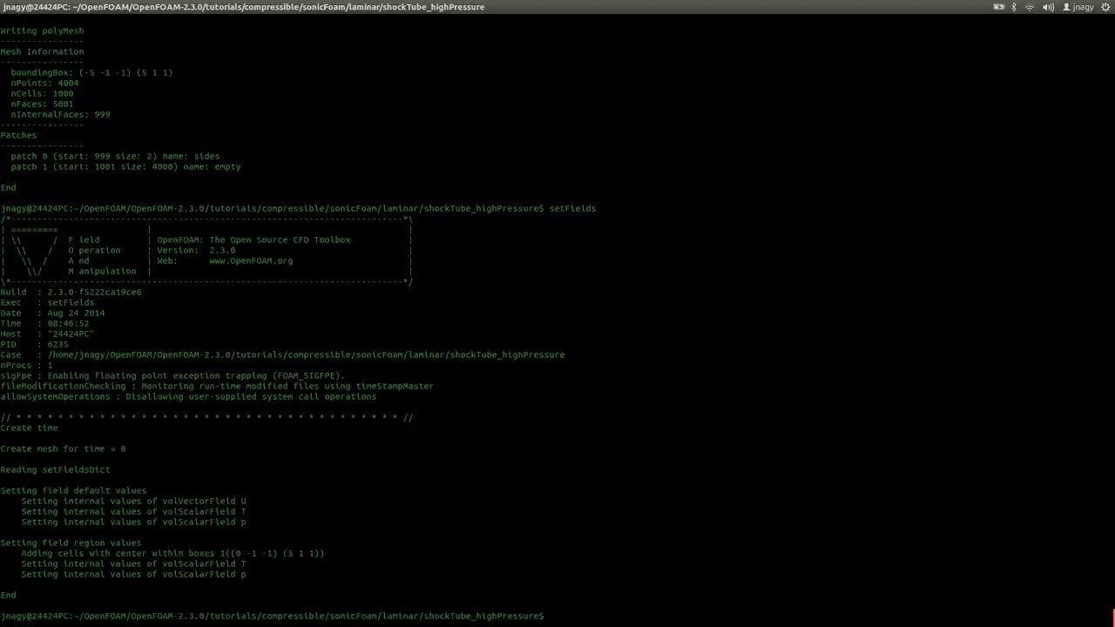
type("sonicFoam")
key("Return")
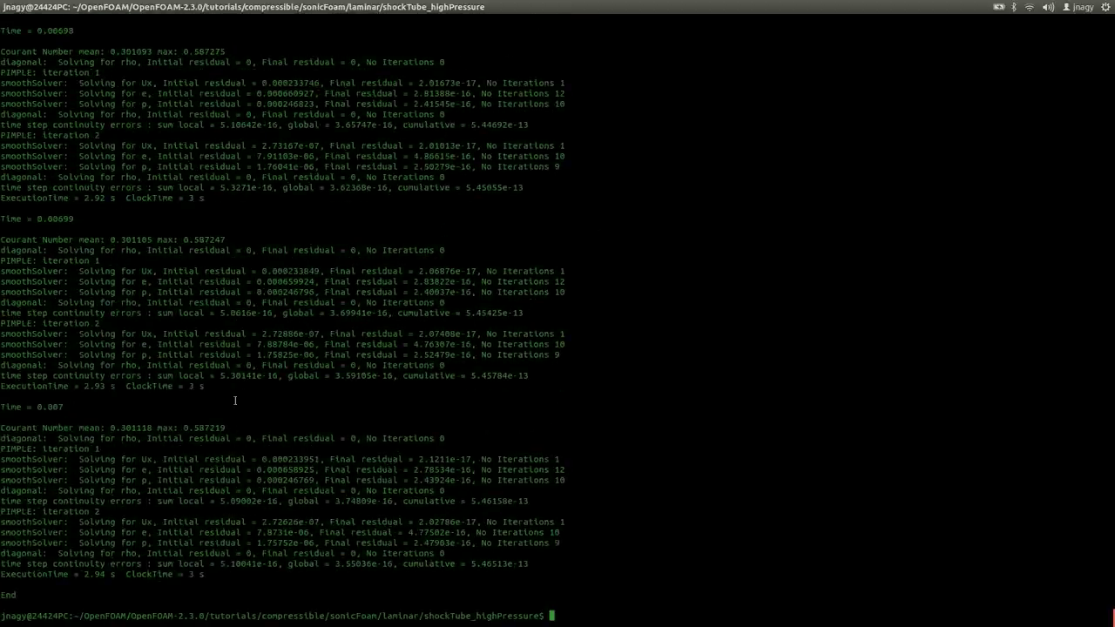
Highlight the final max Courant number 0.587219, then return to ParaView.
left_click_drag(157, 429, 225, 426)
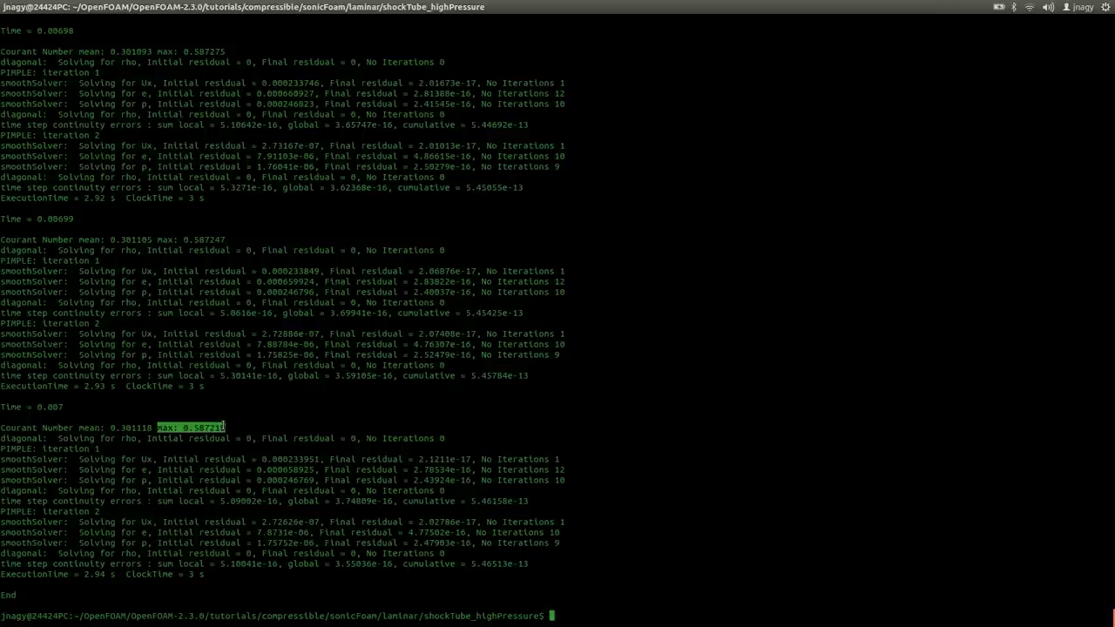
double_click(222, 427)
key("alt+Tab")
key("alt+Tab")
key("alt+Tab")
key("alt+Tab")
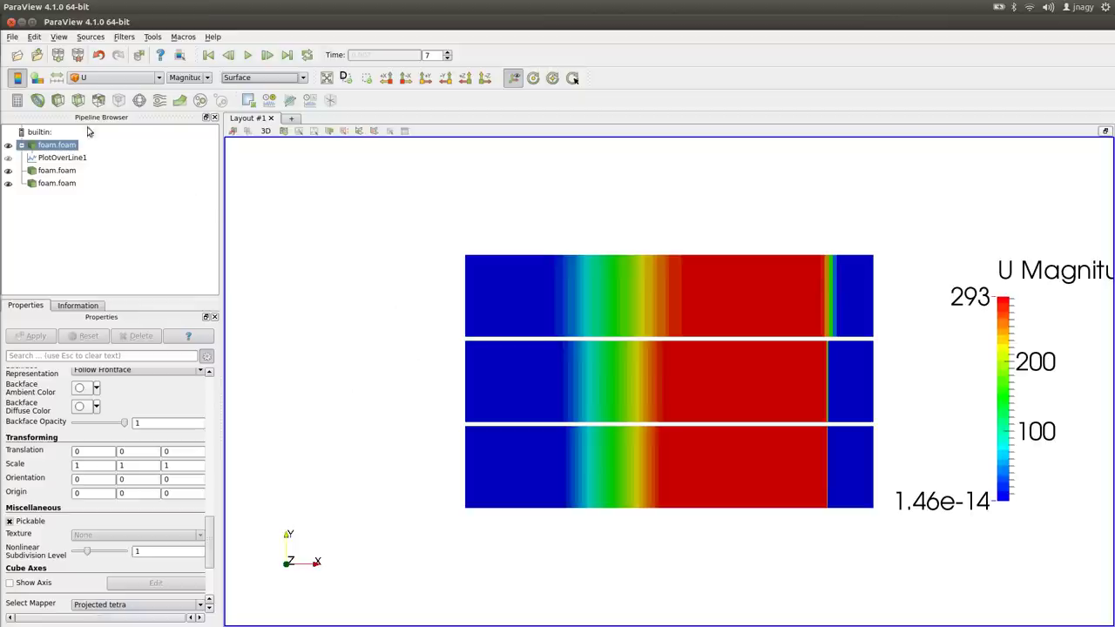
Open shockTube_highPressure/foam.foam and apply it to the view.
left_click(17, 55)
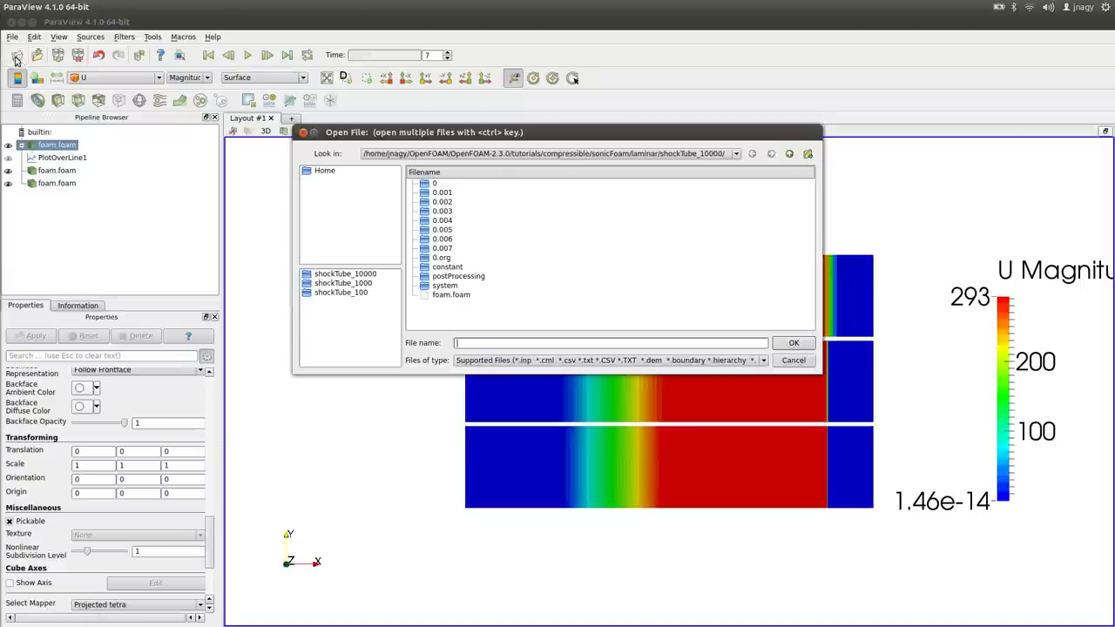
left_click(788, 155)
double_click(504, 244)
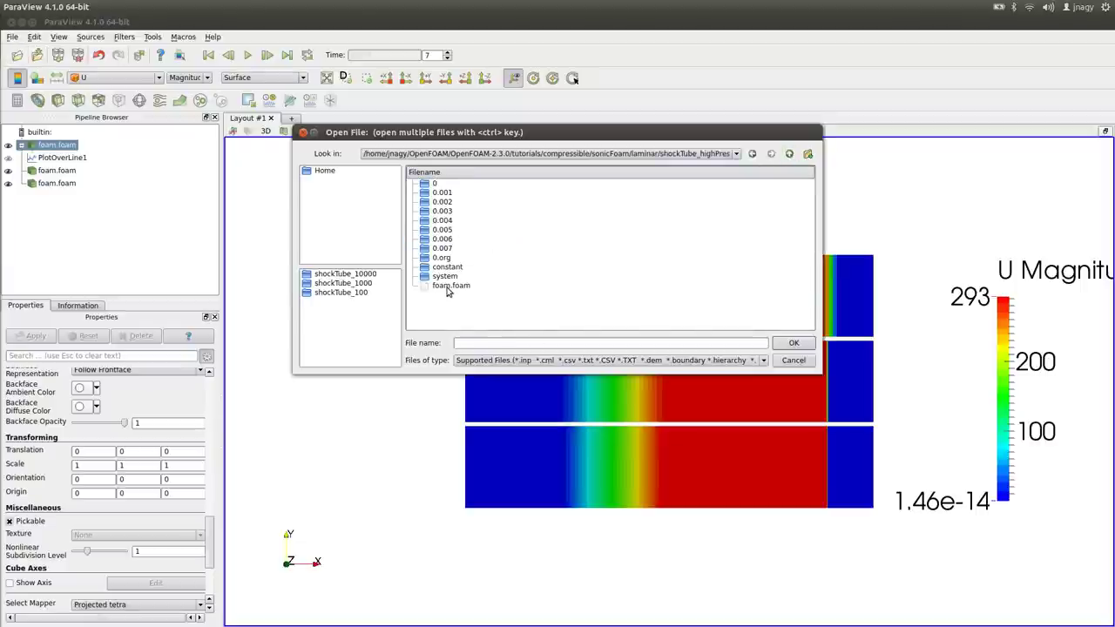
double_click(447, 286)
left_click(36, 335)
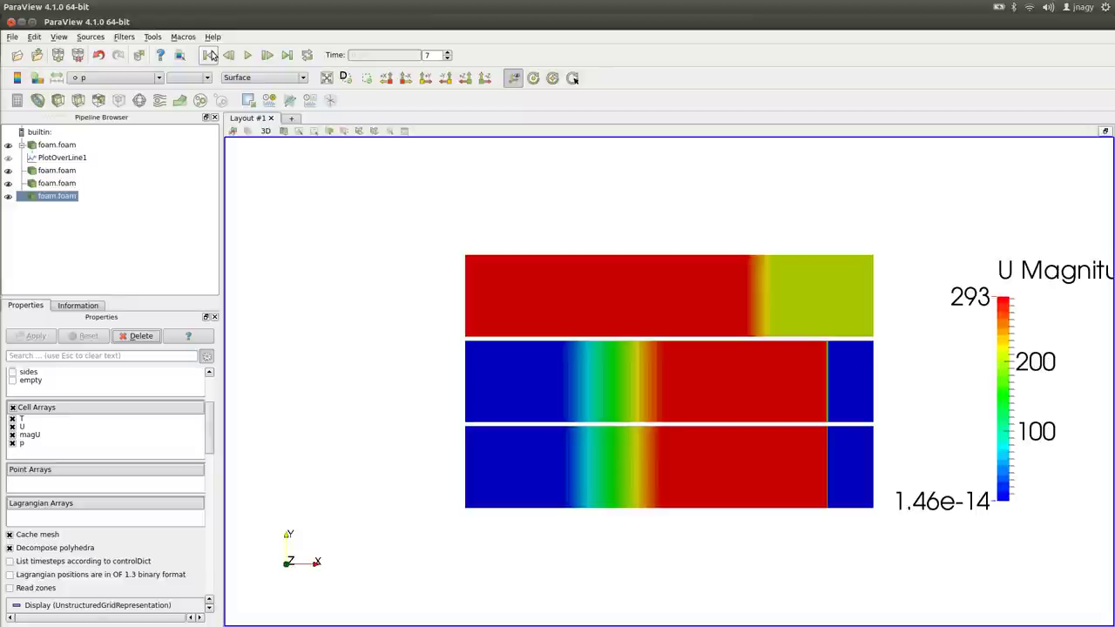
Set the new case's Translation Y to 2.1.
left_click_drag(209, 416, 209, 418)
scroll(209, 418, "down", 10)
left_click(122, 433)
type("2.1")
key("Tab")
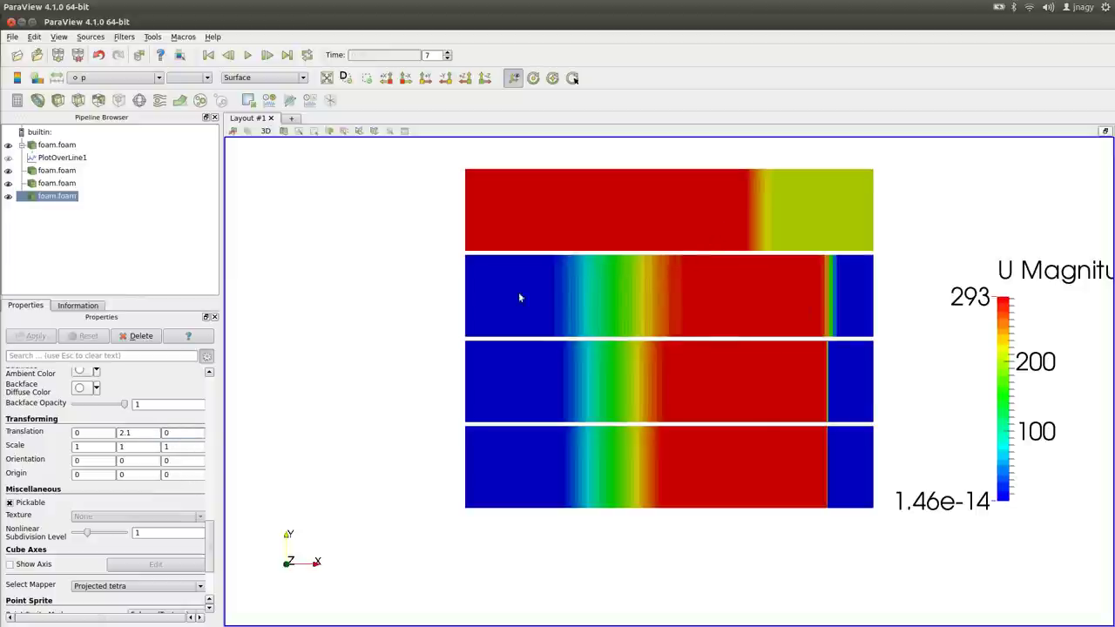
Colour the fourth, third and first foam.foam cases by pressure p.
left_click(110, 78)
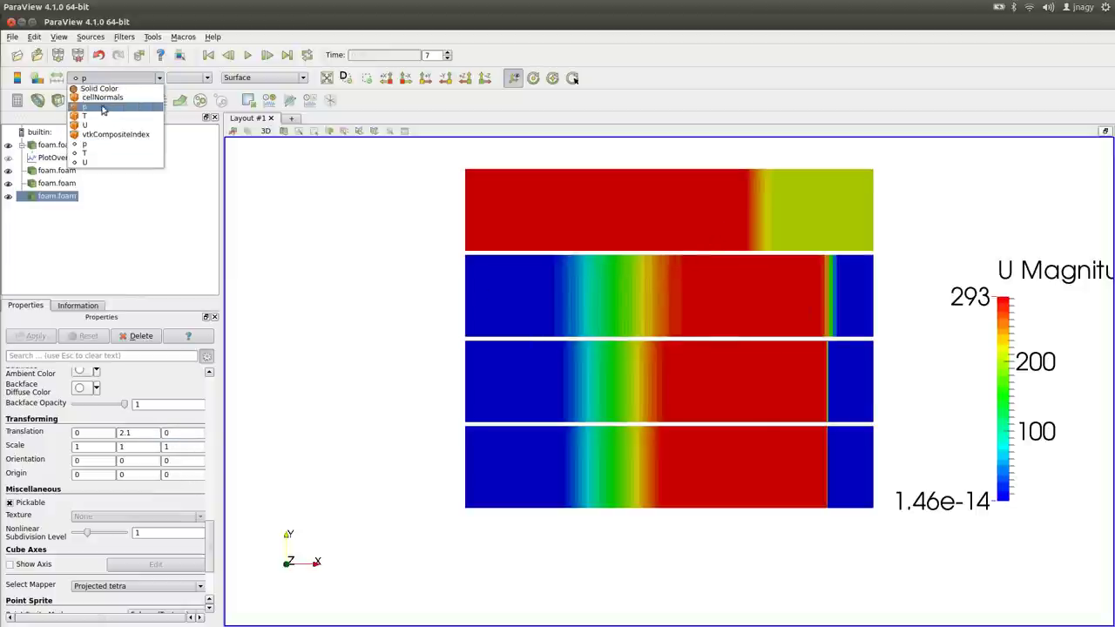
left_click(70, 179)
left_click(68, 183)
left_click(101, 79)
left_click(103, 109)
left_click(68, 171)
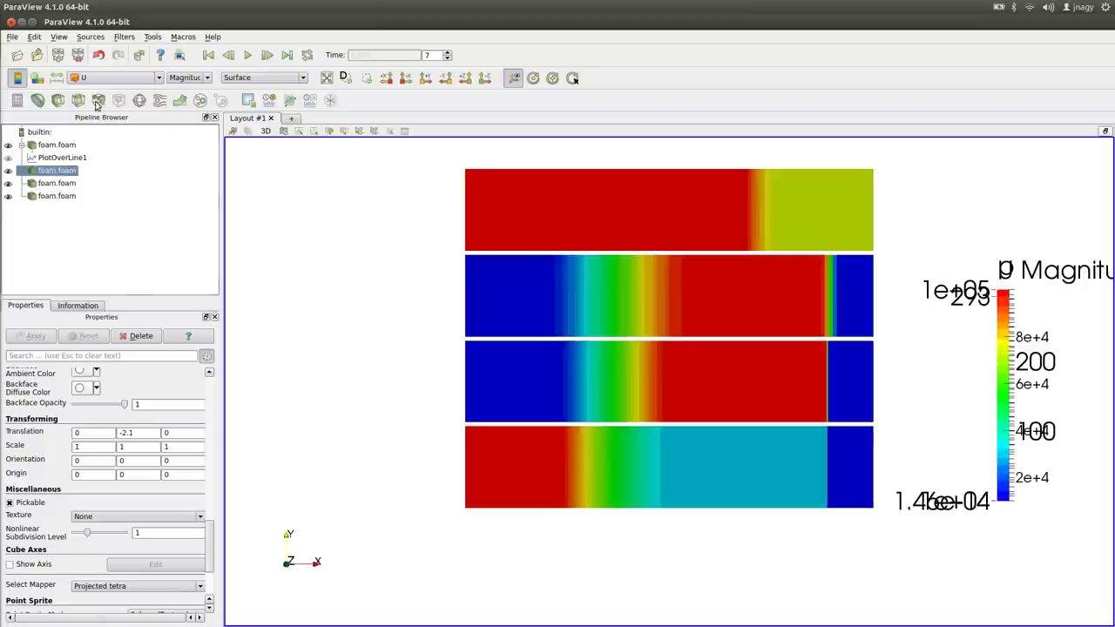
left_click(100, 78)
left_click(73, 143)
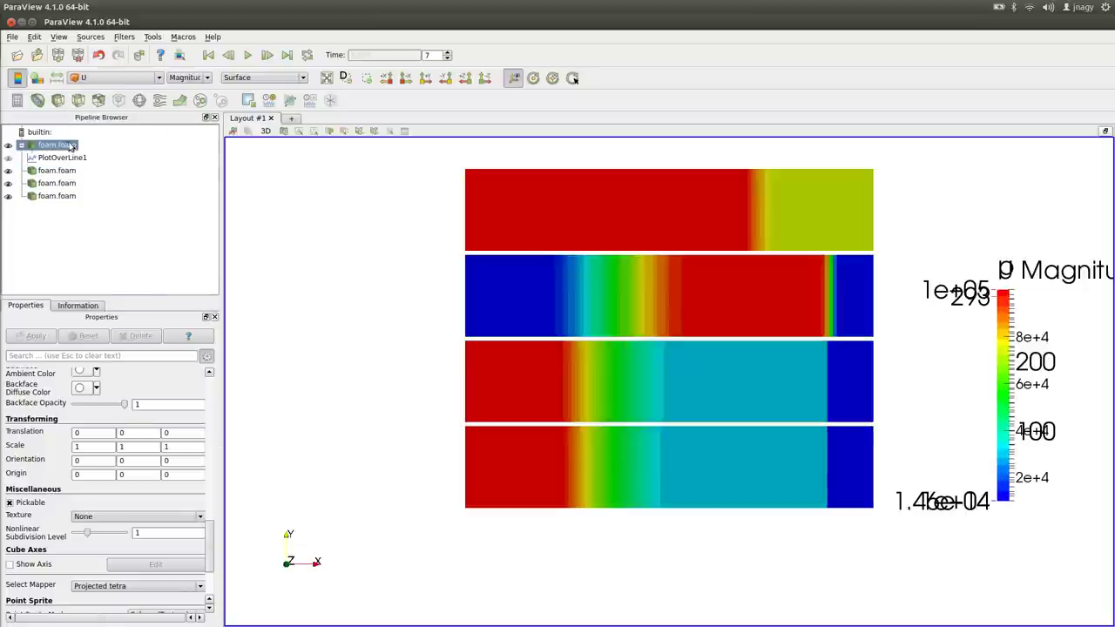
left_click(100, 78)
left_click(94, 107)
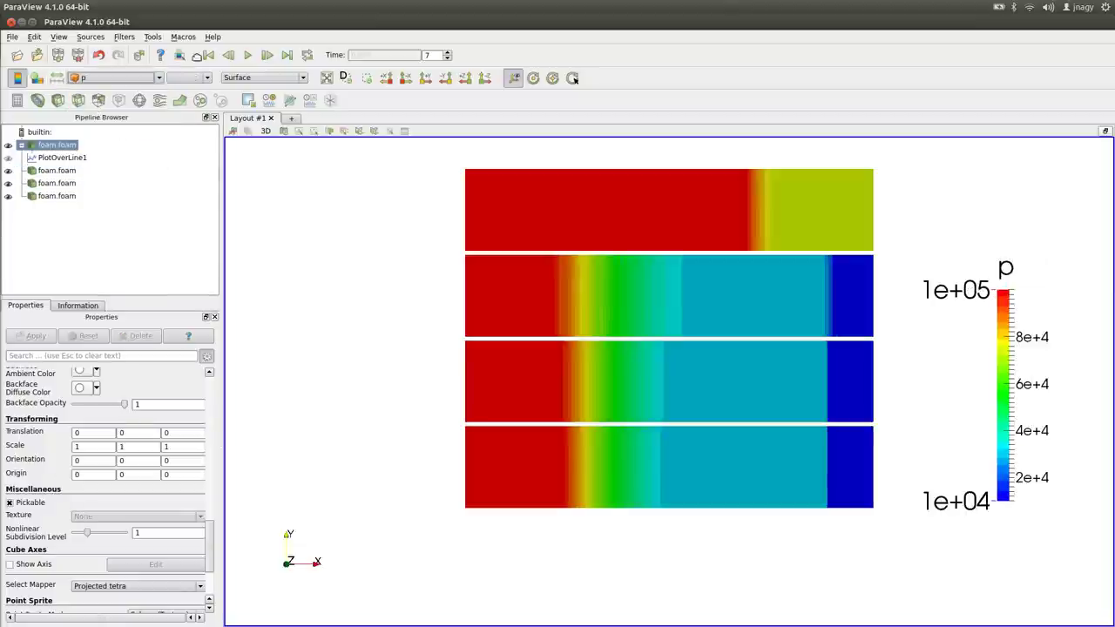
Return to time 0 and rescale p colours to the high-pressure case's data range.
left_click(208, 55)
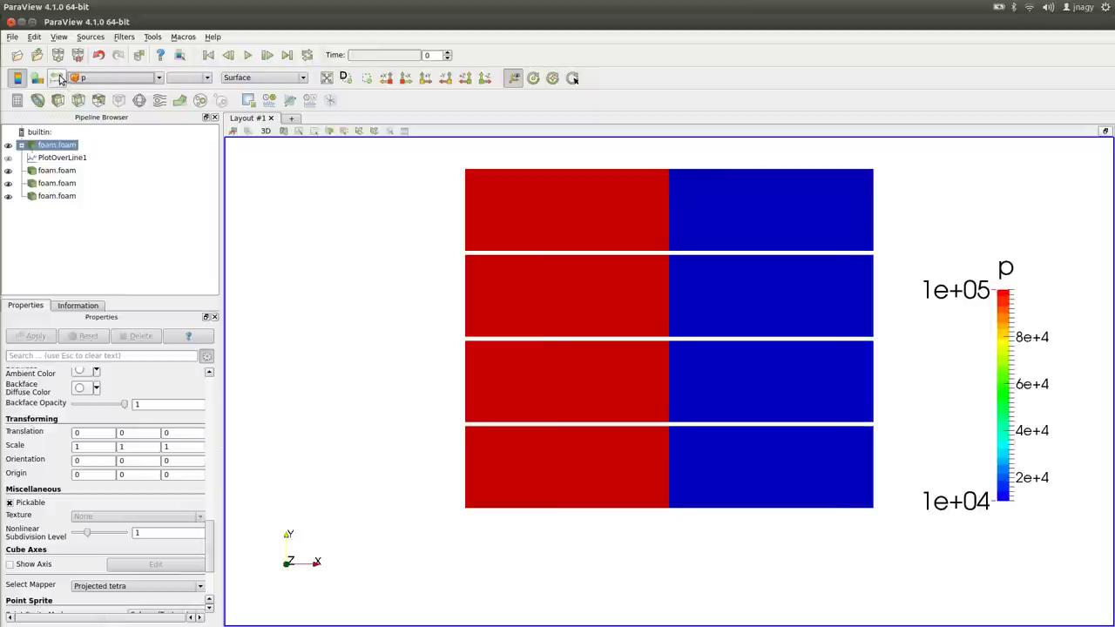
left_click(59, 197)
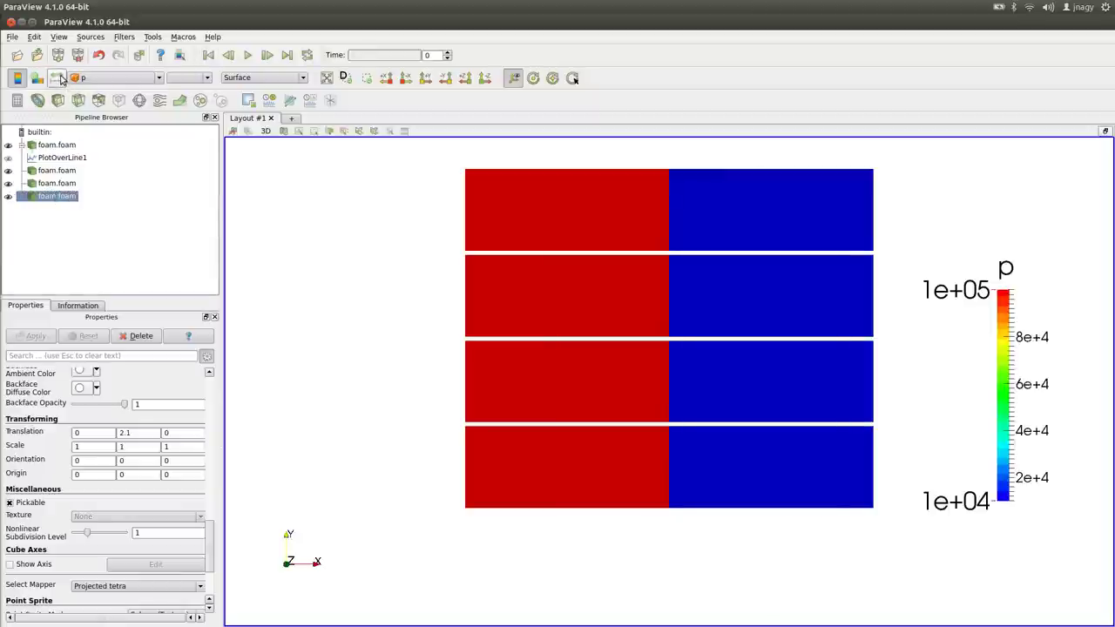
left_click(58, 78)
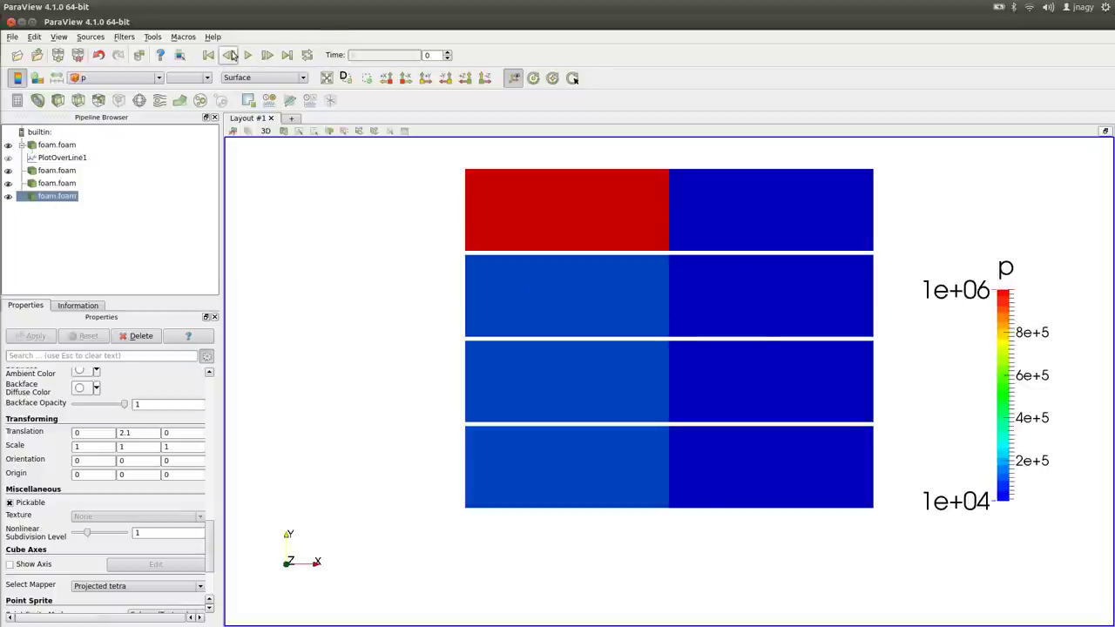
Advance to time step 4 and rescale p colours to the fourth case's range.
left_click(267, 56)
left_click(267, 56)
left_click(267, 55)
left_click(267, 56)
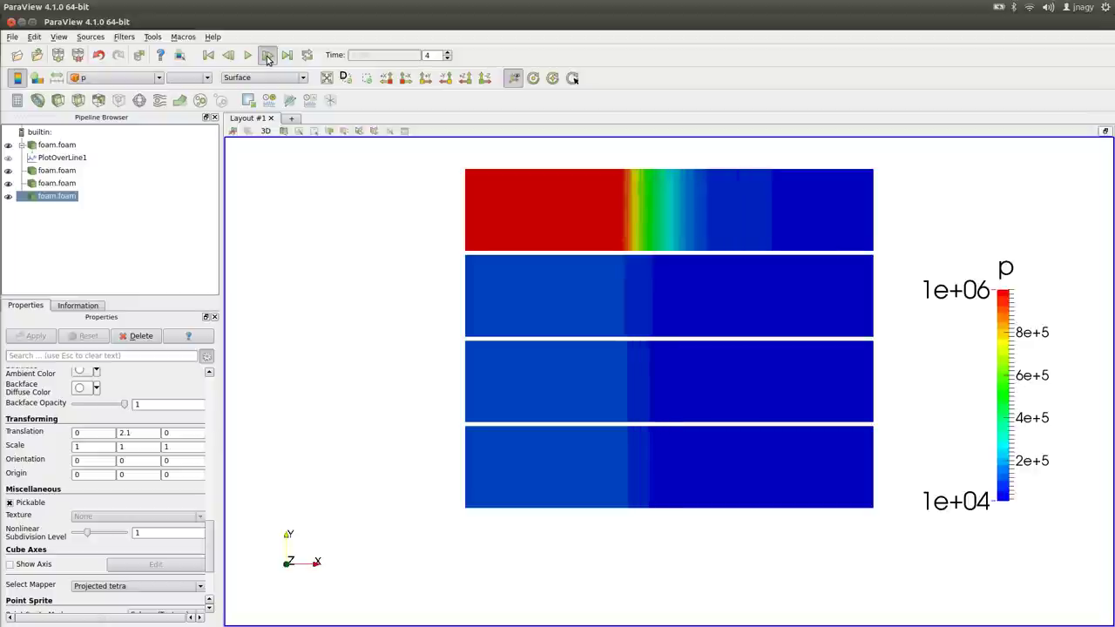
left_click(56, 184)
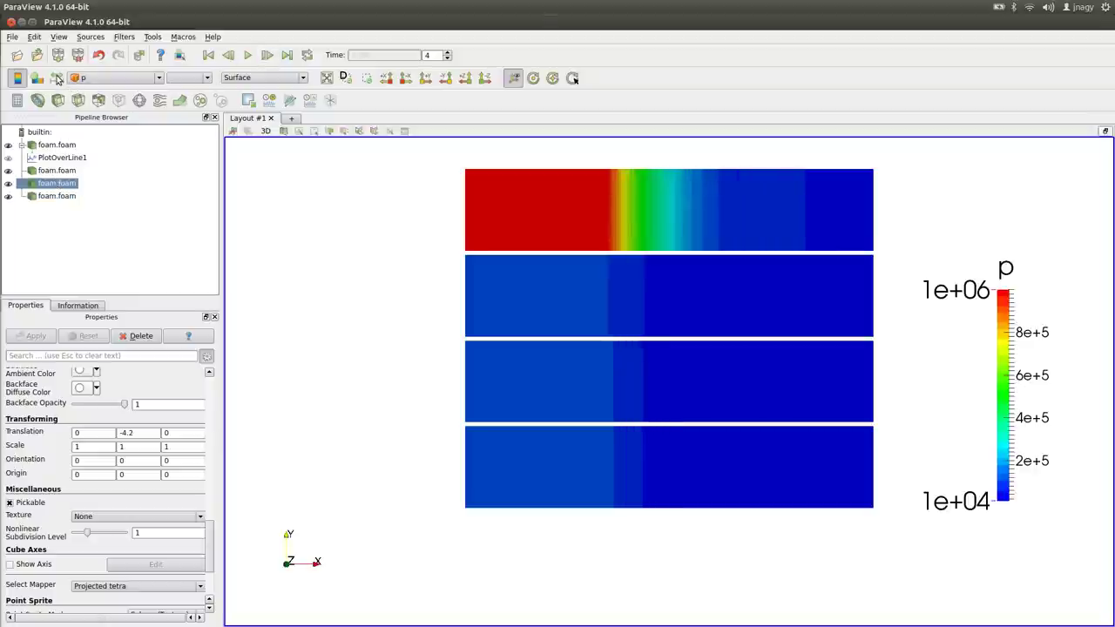
left_click(55, 78)
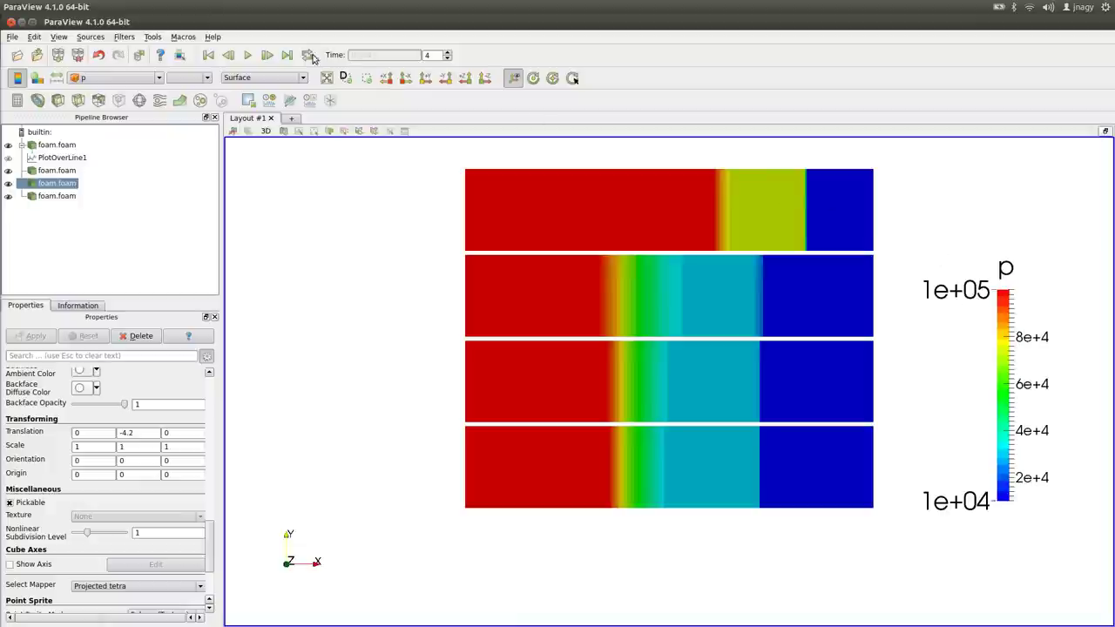
Step through time steps 5 and 6, settling on time step 5.
left_click(267, 55)
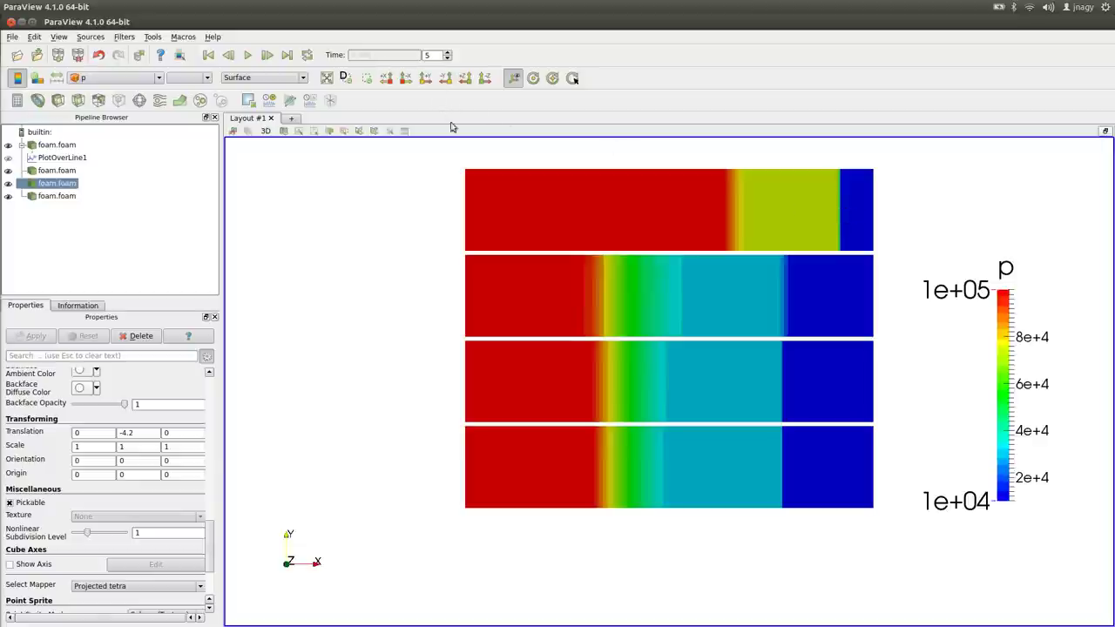
left_click(267, 55)
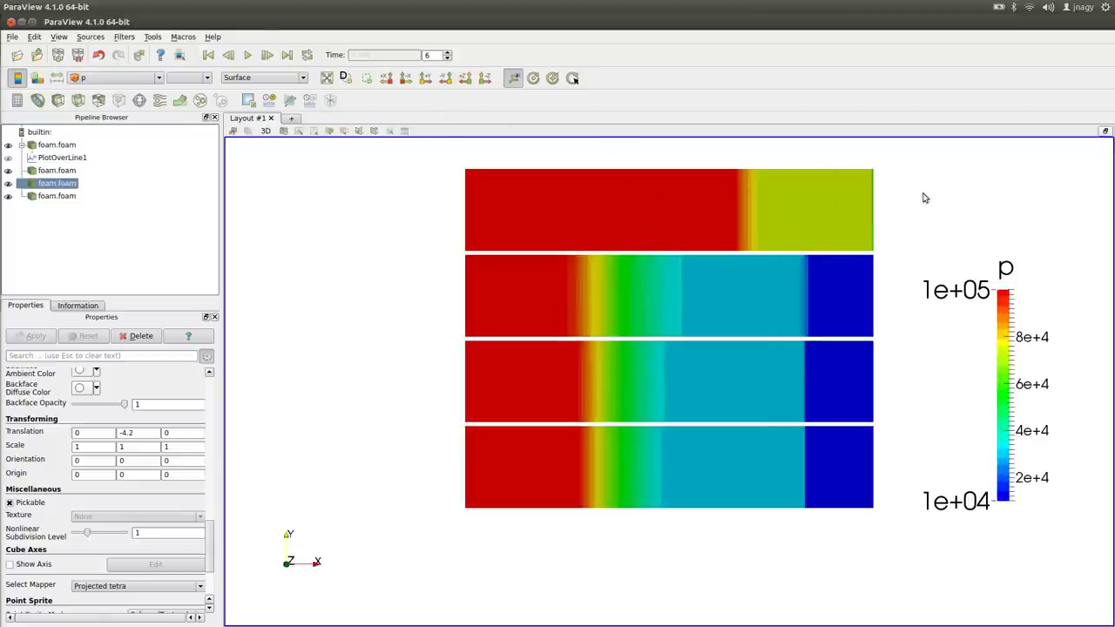
left_click(228, 54)
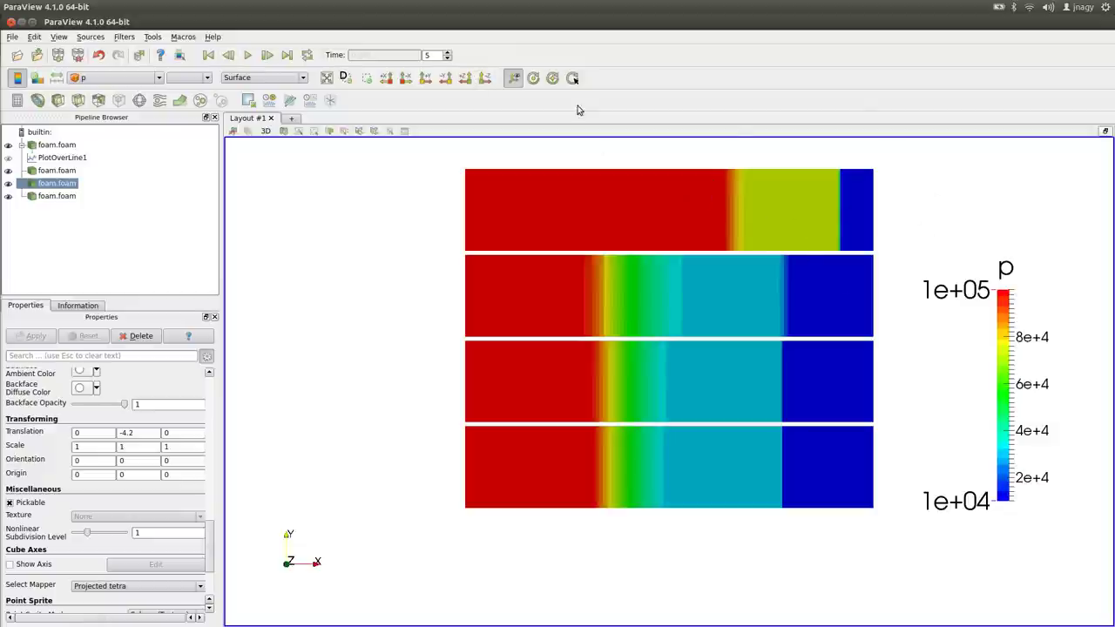
Colour the high-pressure case and the fourth case by U magnitude.
left_click(56, 197)
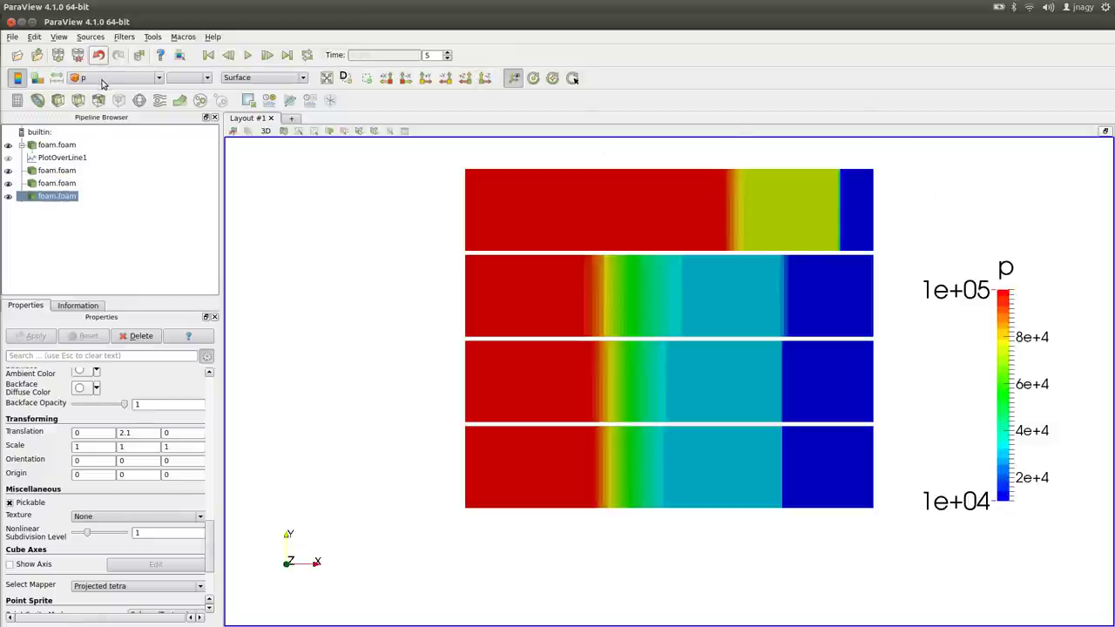
left_click(108, 78)
left_click(91, 135)
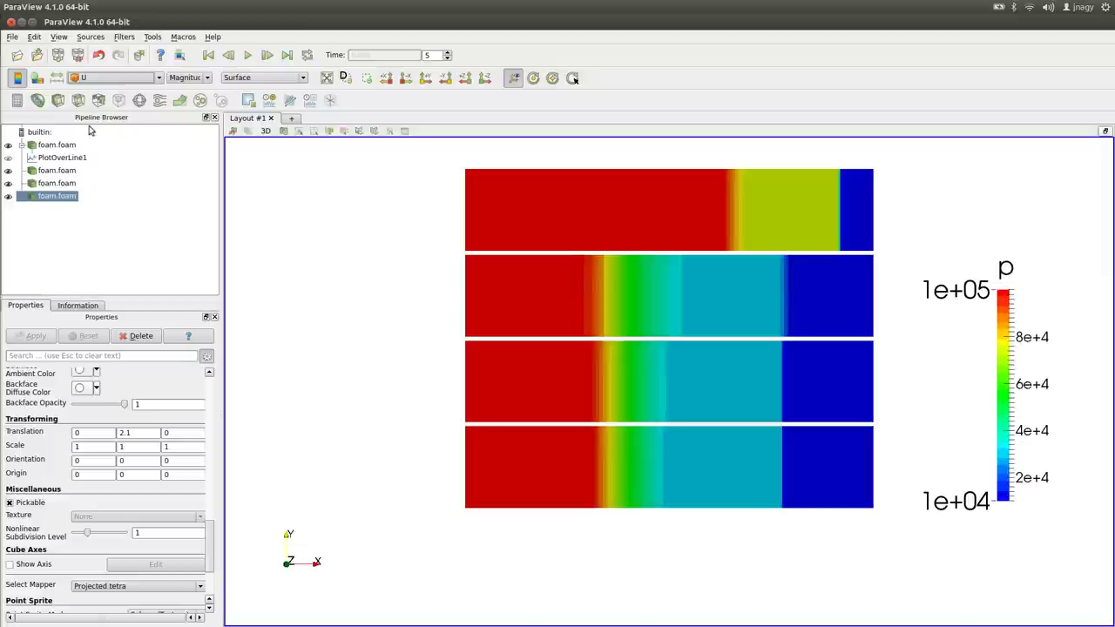
left_click(54, 184)
left_click(99, 83)
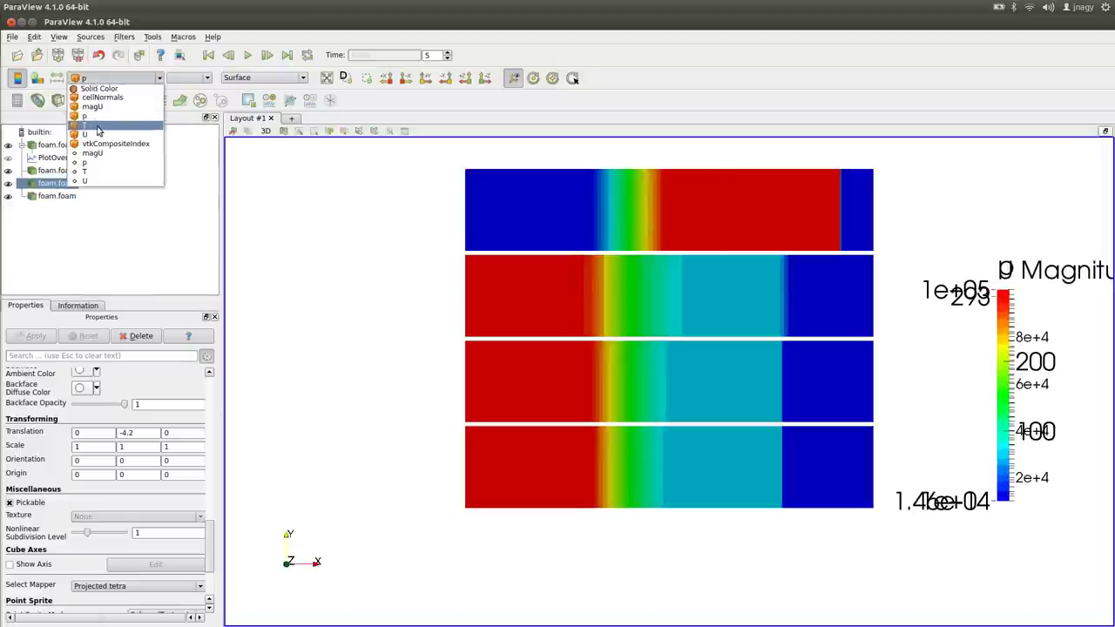
left_click(74, 180)
Colour the third and first cases by U magnitude, then rescale the legend to 4.79e-27–586.
left_click(61, 171)
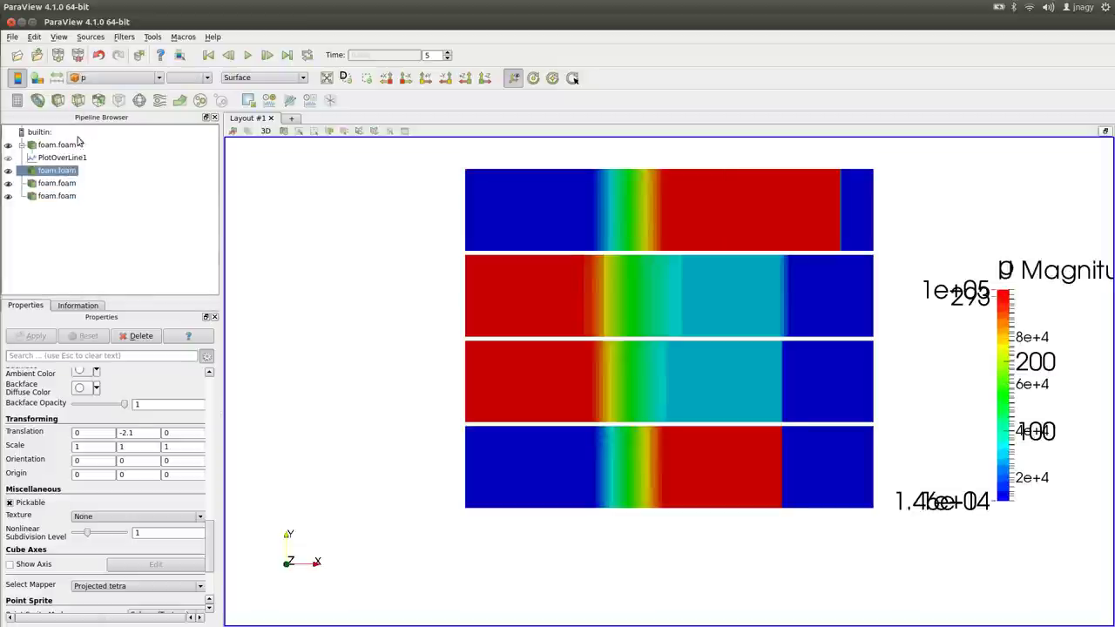
left_click(104, 79)
left_click(99, 137)
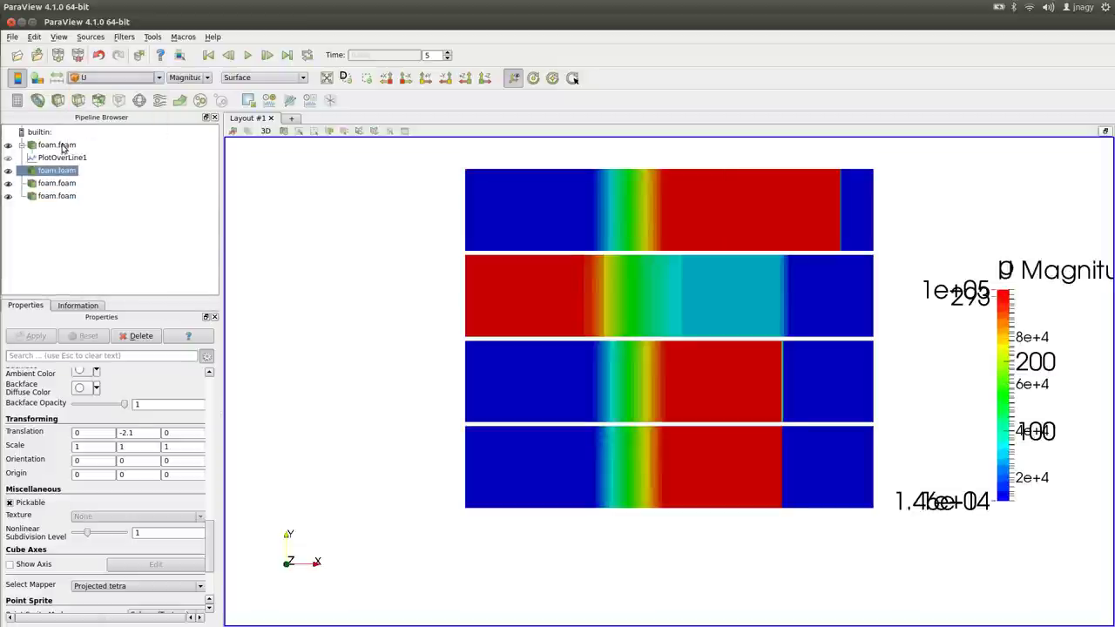
left_click(64, 147)
left_click(95, 79)
left_click(94, 138)
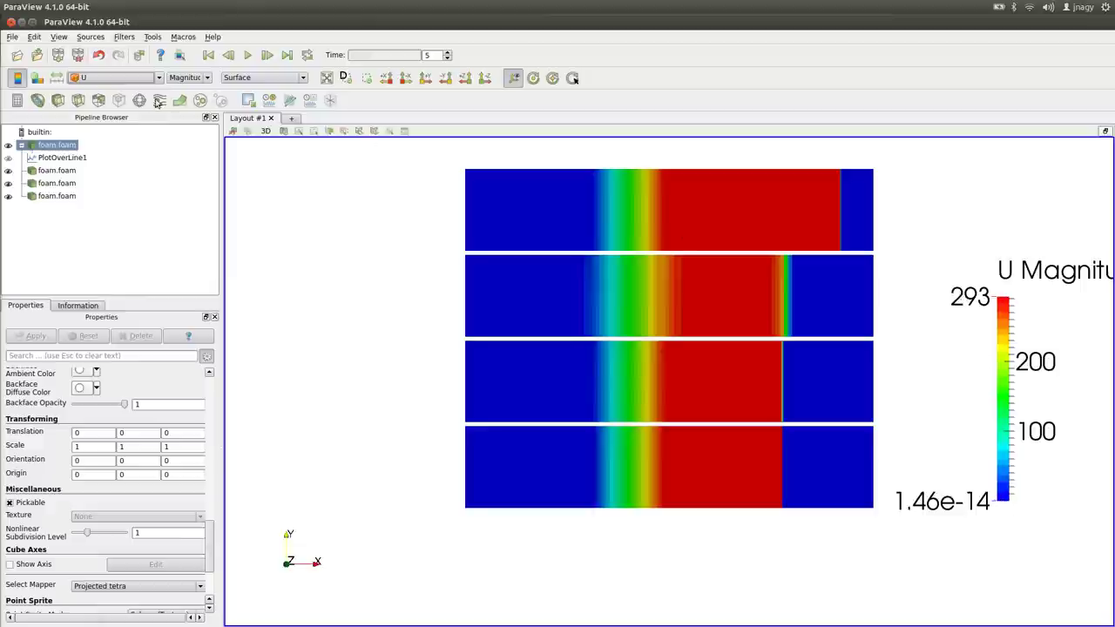
left_click(59, 199)
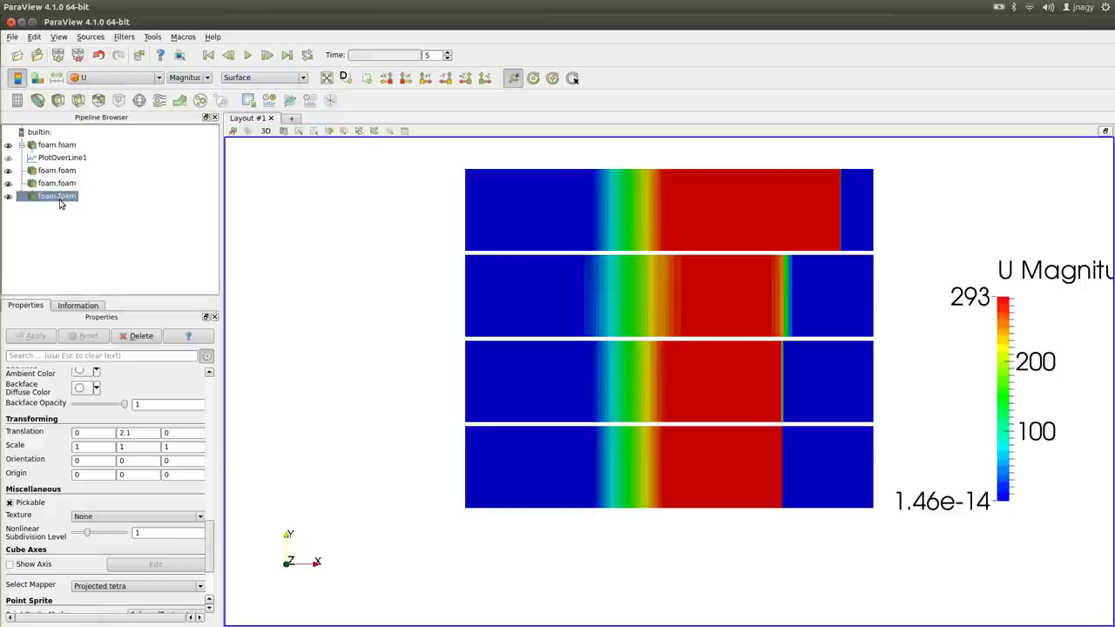
left_click(56, 77)
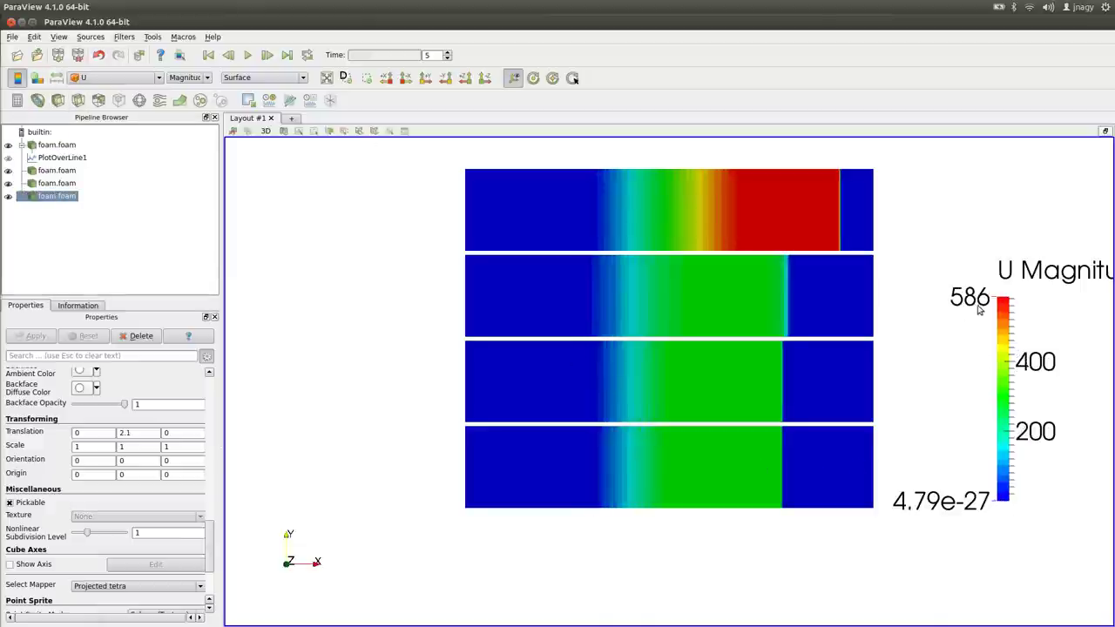